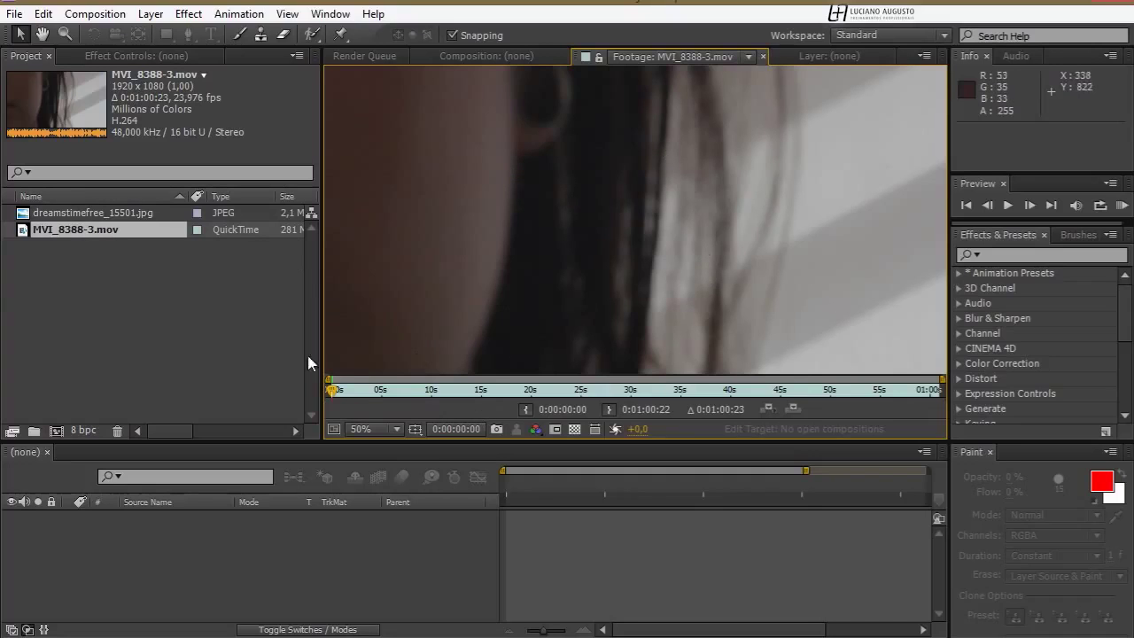
Step: Trim the MVI_8388-3.mov footage with an in point at 0:00:32:19 and an out point at 0:00:37:08
{"action": "left_click_drag", "start_coordinate": [352, 391], "coordinate": [658, 382]}
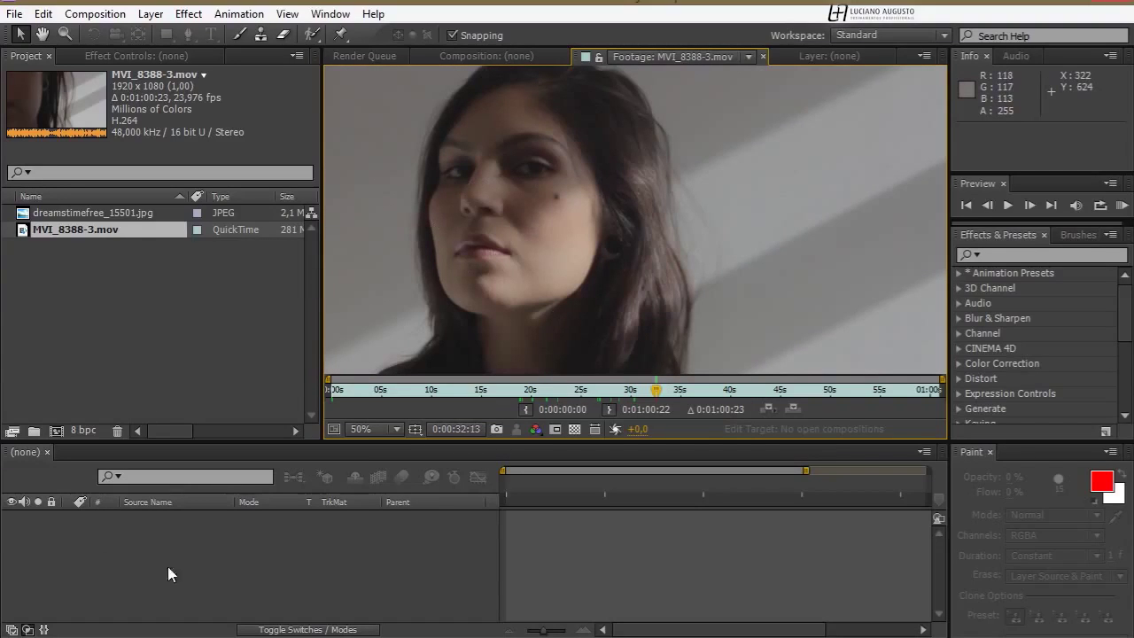
{"action": "left_click_drag", "start_coordinate": [656, 394], "coordinate": [682, 392]}
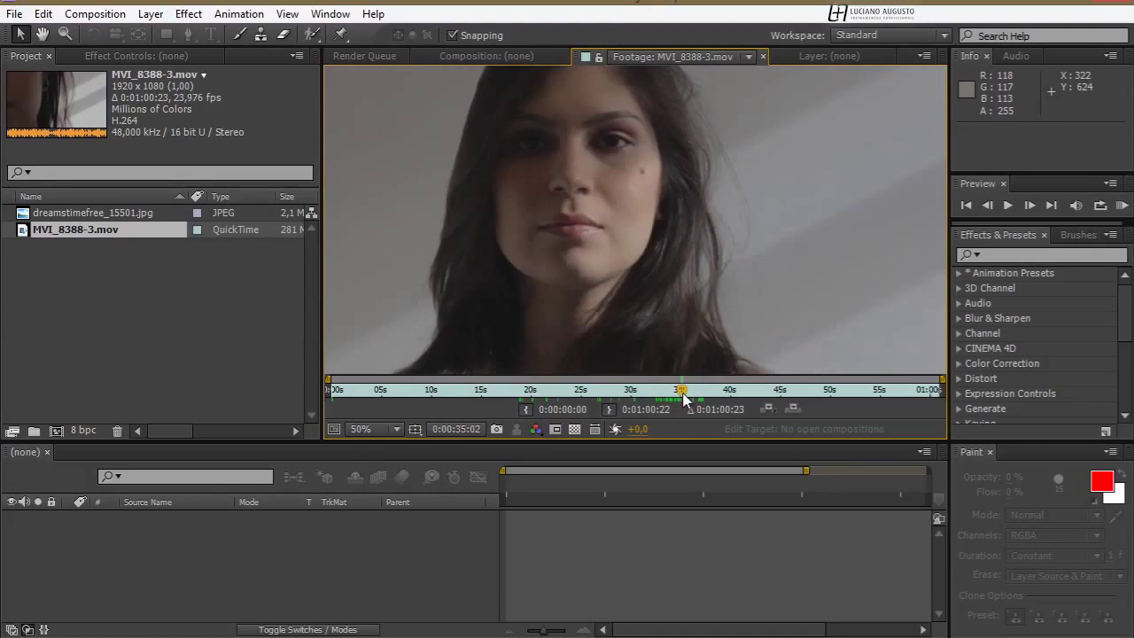
{"action": "left_click", "coordinate": [363, 430]}
{"action": "left_click", "coordinate": [421, 110]}
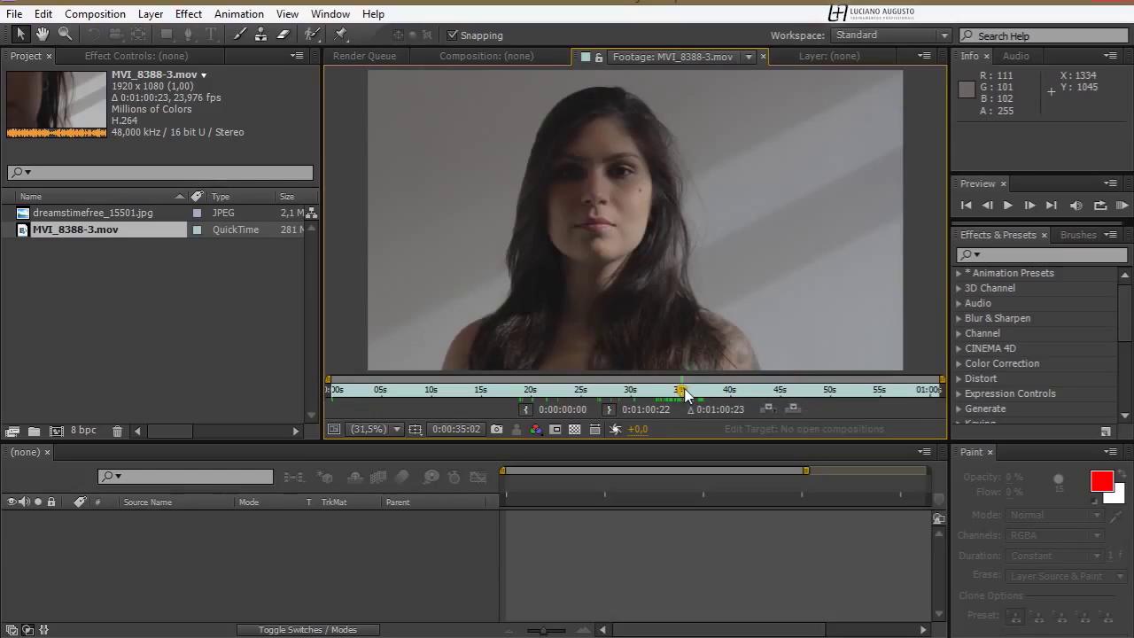
{"action": "left_click_drag", "start_coordinate": [684, 393], "coordinate": [660, 395]}
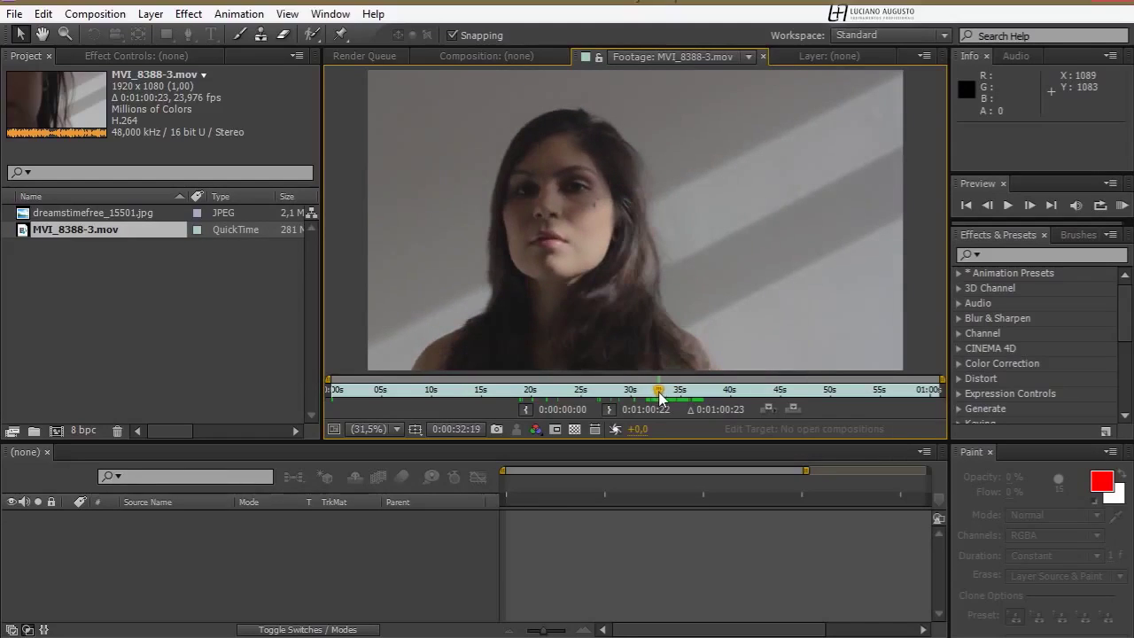
{"action": "left_click", "coordinate": [525, 410]}
{"action": "left_click_drag", "start_coordinate": [660, 395], "coordinate": [705, 395]}
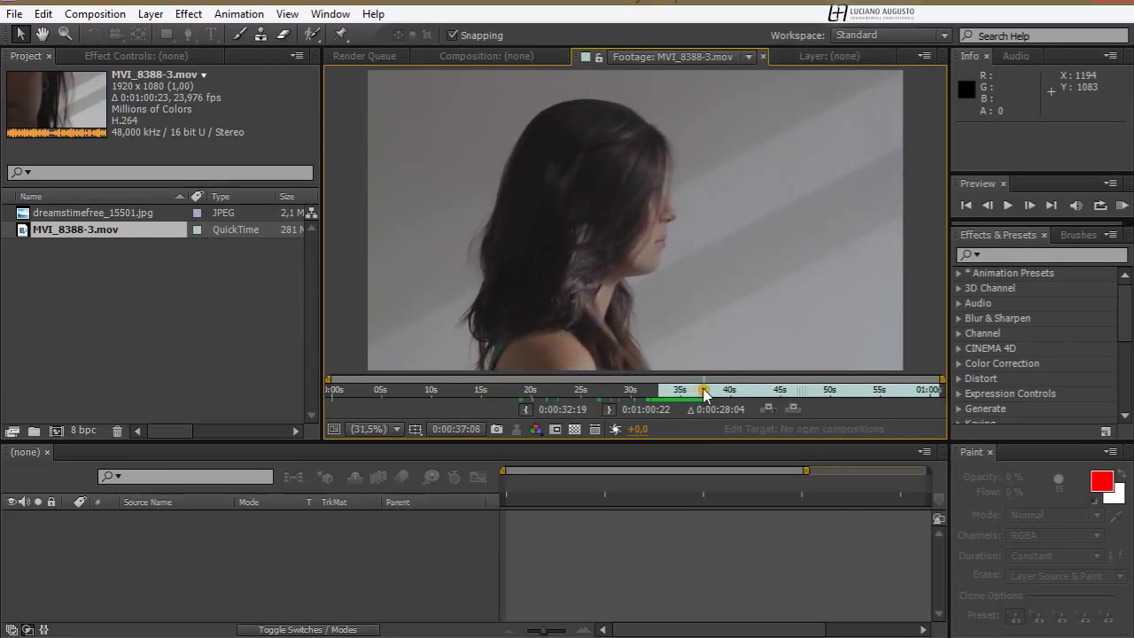
{"action": "left_click", "coordinate": [609, 410]}
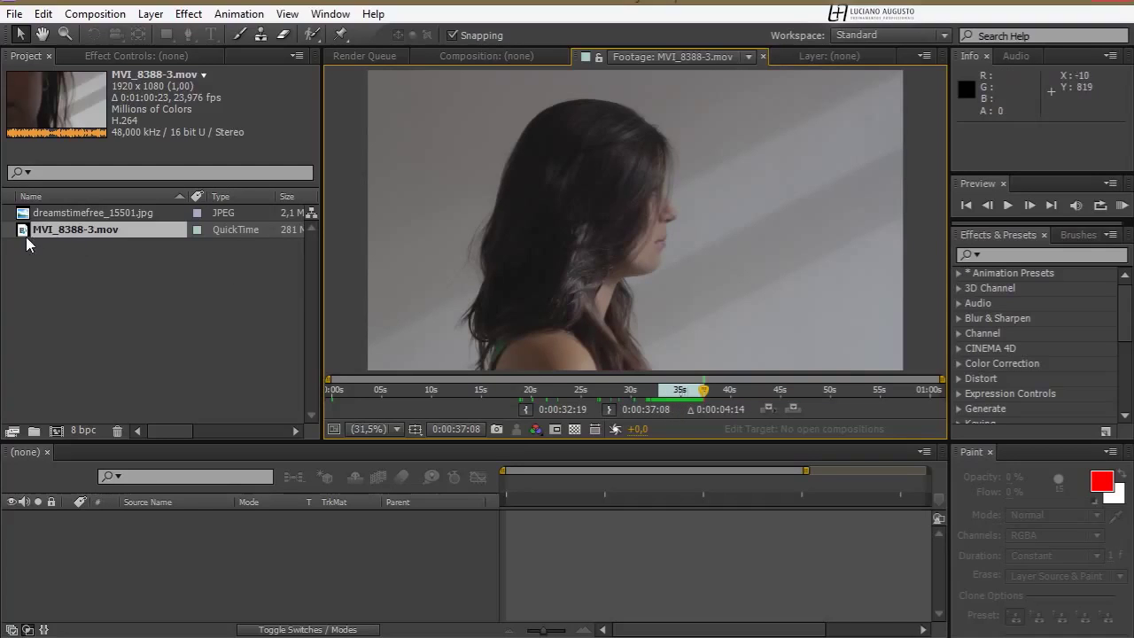
Step: Create a new composition from the trimmed MVI_8388-3.mov footage and fit its frame in the viewer
{"action": "left_click_drag", "start_coordinate": [22, 233], "coordinate": [54, 431]}
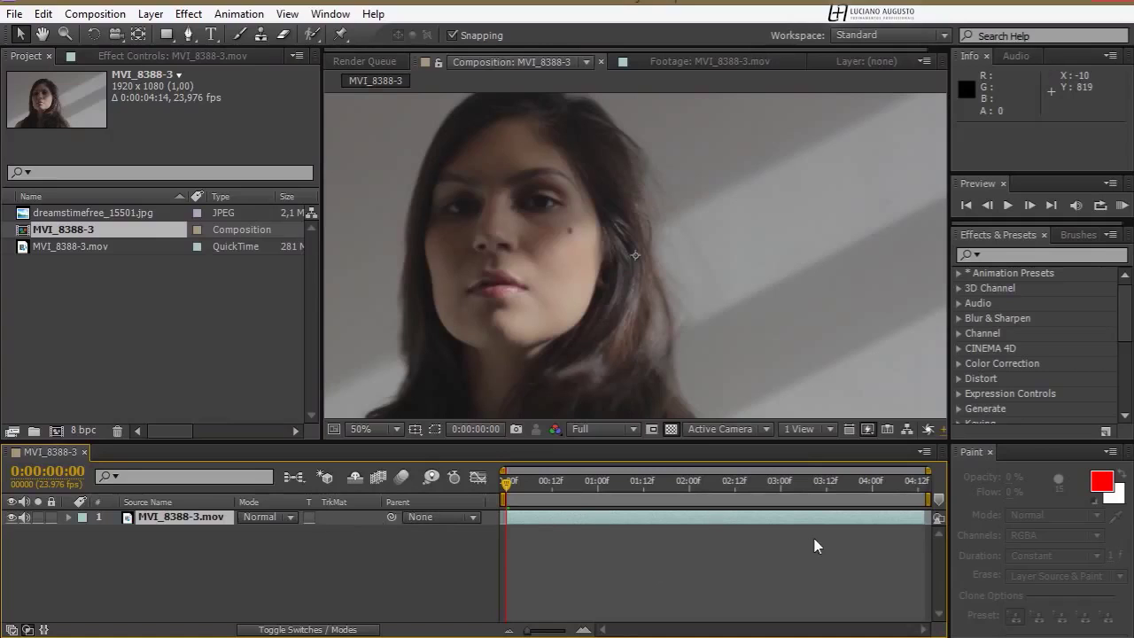
{"action": "left_click", "coordinate": [375, 431]}
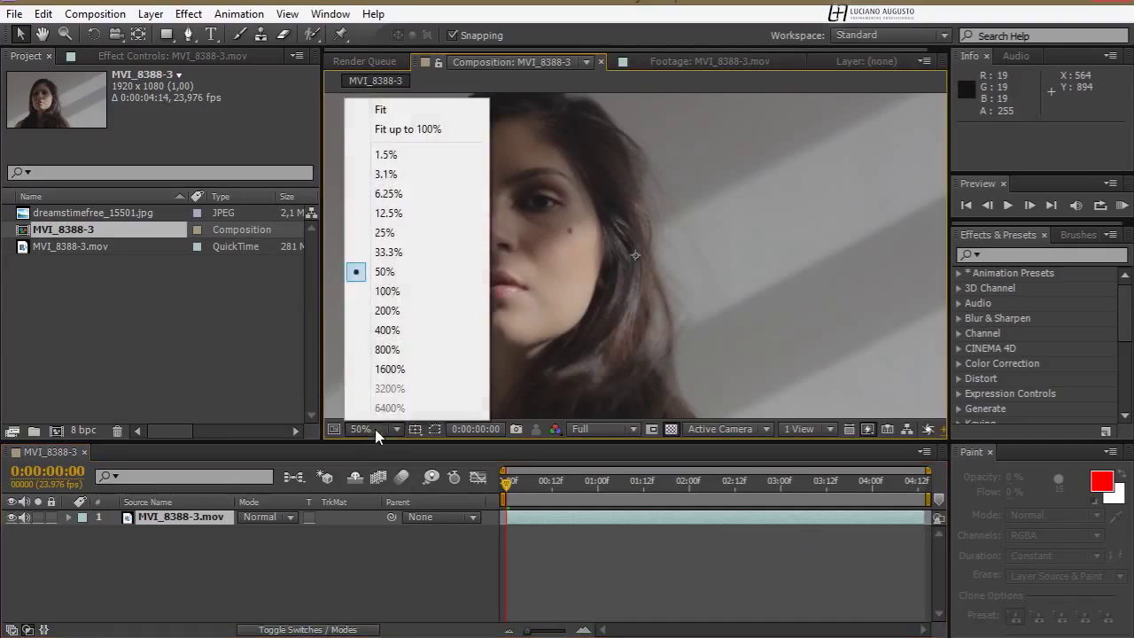
{"action": "left_click", "coordinate": [410, 110]}
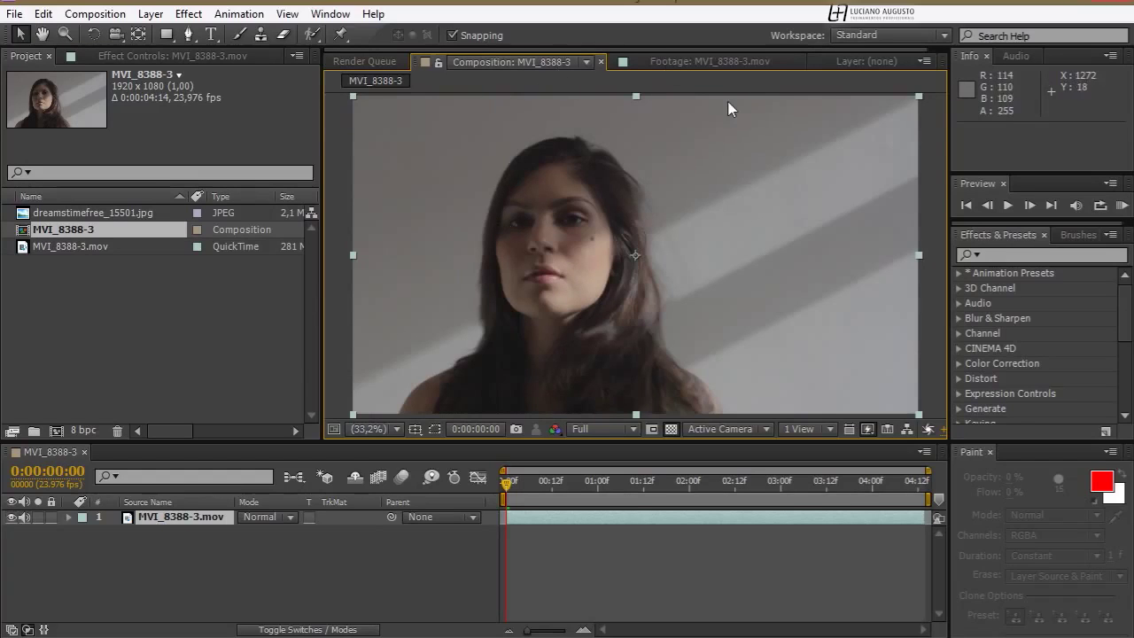
Step: Open the MVI_8388-3.mov layer in its own viewer, enlarge the viewer area and go to the frame at 0:00:02:00
{"action": "double_click", "coordinate": [121, 517]}
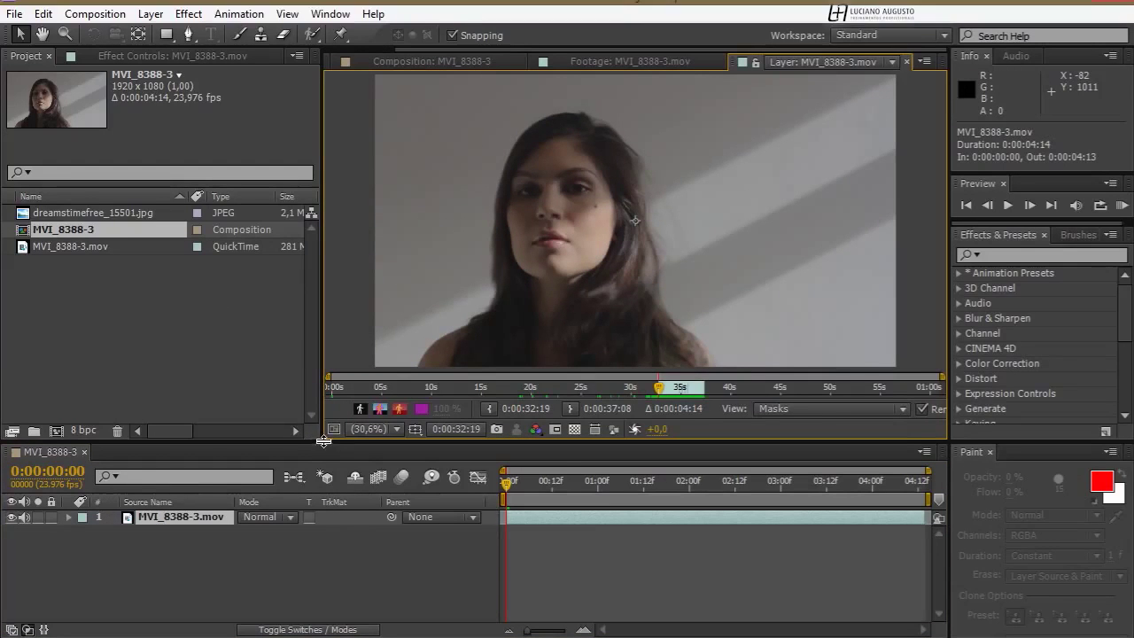
{"action": "left_click_drag", "start_coordinate": [323, 441], "coordinate": [324, 493]}
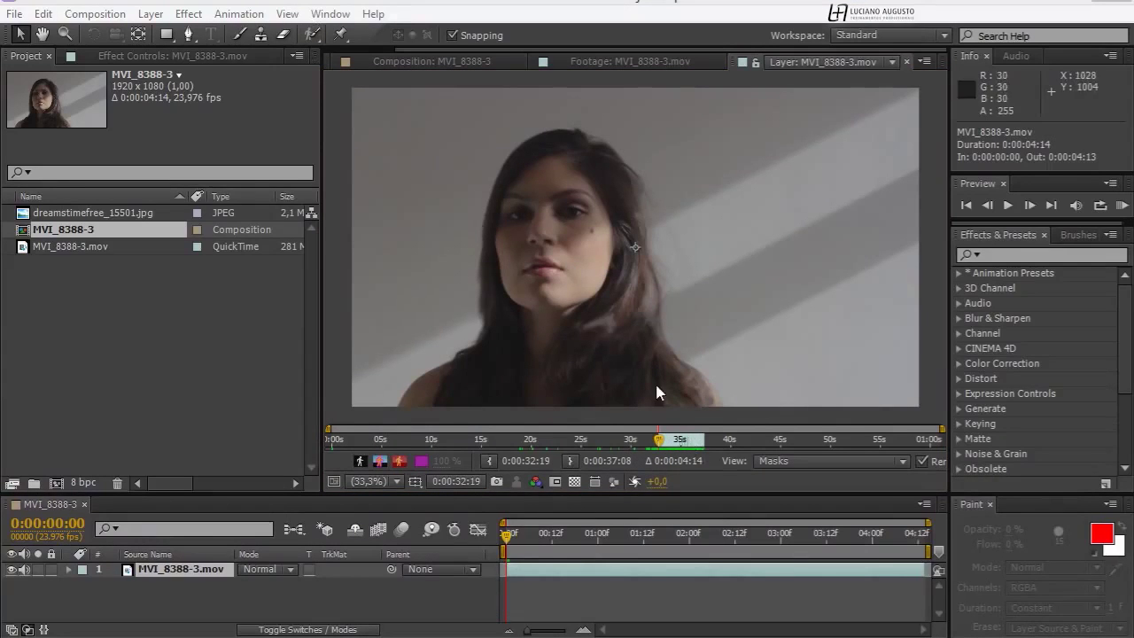
{"action": "left_click_drag", "start_coordinate": [504, 538], "coordinate": [672, 548]}
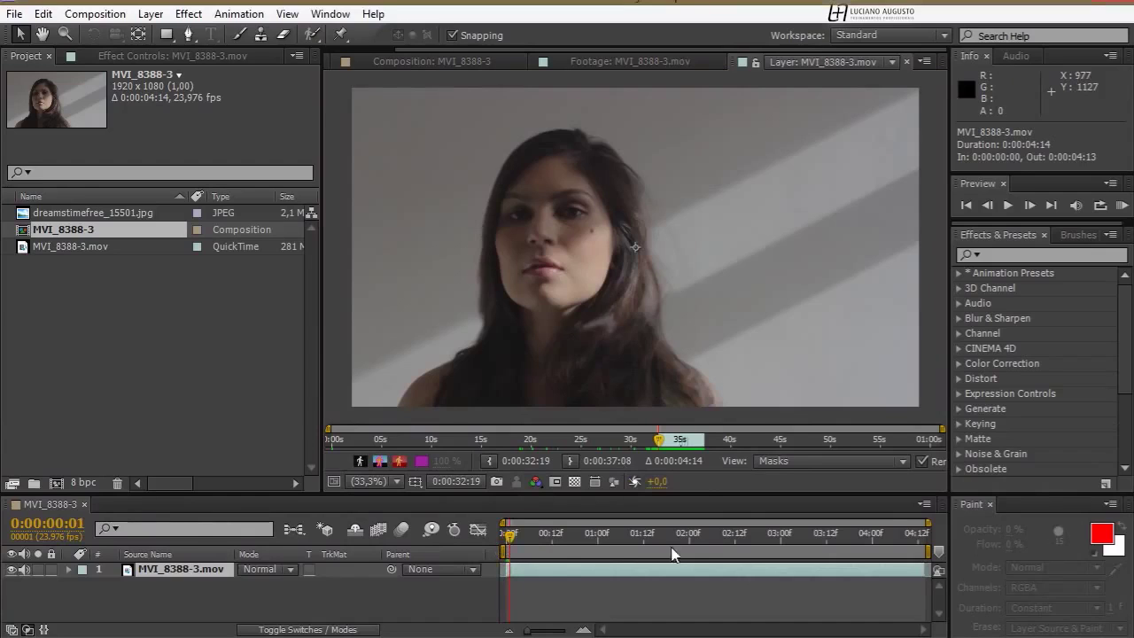
{"action": "left_click_drag", "start_coordinate": [935, 583], "coordinate": [978, 557]}
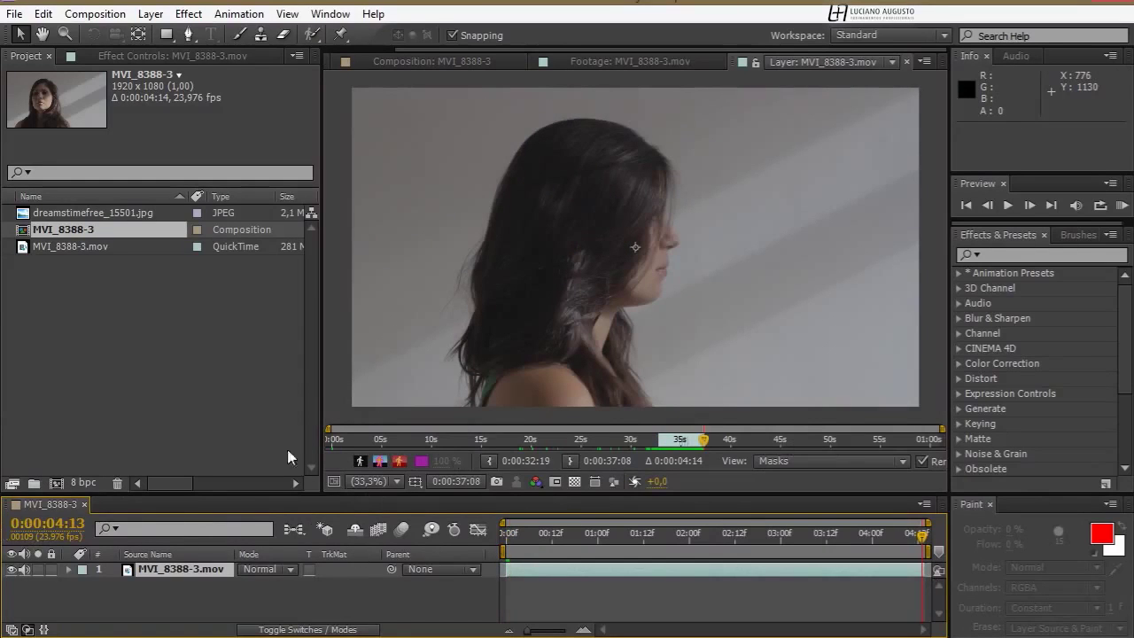
{"action": "left_click", "coordinate": [690, 542]}
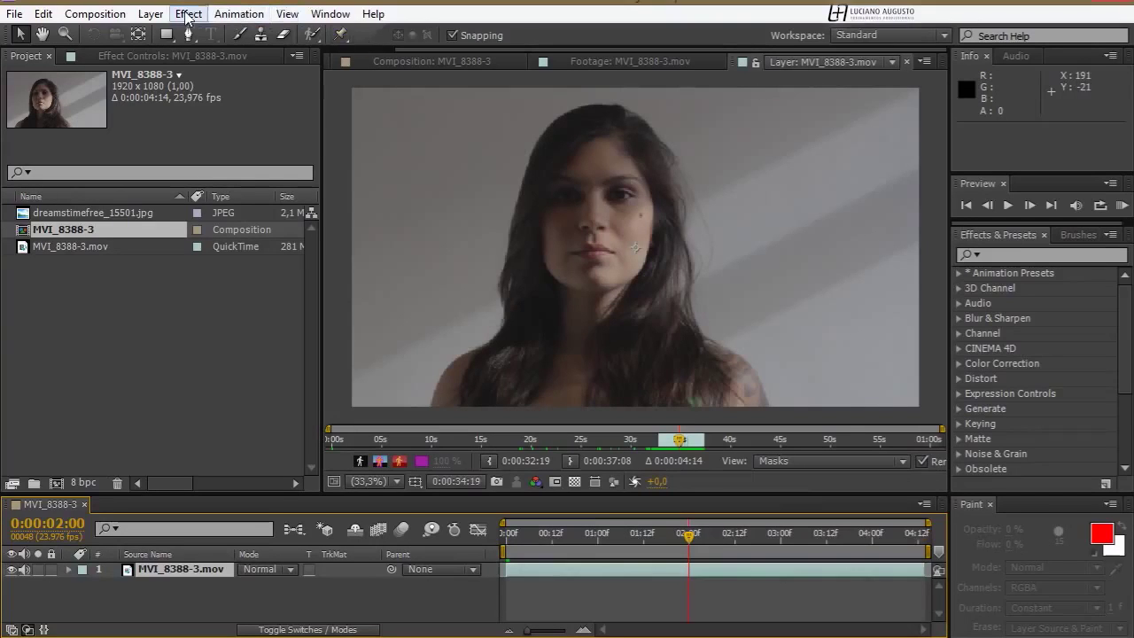
Step: Select the woman's hair, face and shoulders as foreground with an enlarged Roto Brush, including the missed hair edge beside her face
{"action": "left_click", "coordinate": [311, 36]}
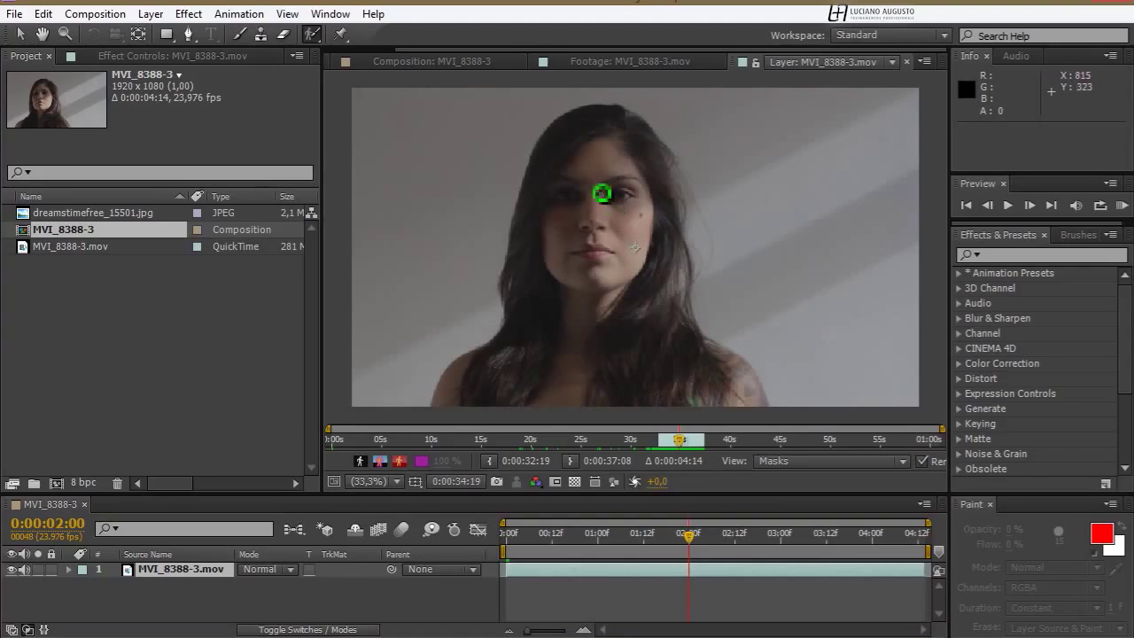
{"action": "mouse_move", "coordinate": [593, 183]}
{"action": "left_mouse_down"}
{"action": "mouse_move", "coordinate": [613, 184]}
{"action": "mouse_move", "coordinate": [601, 183]}
{"action": "left_mouse_up"}
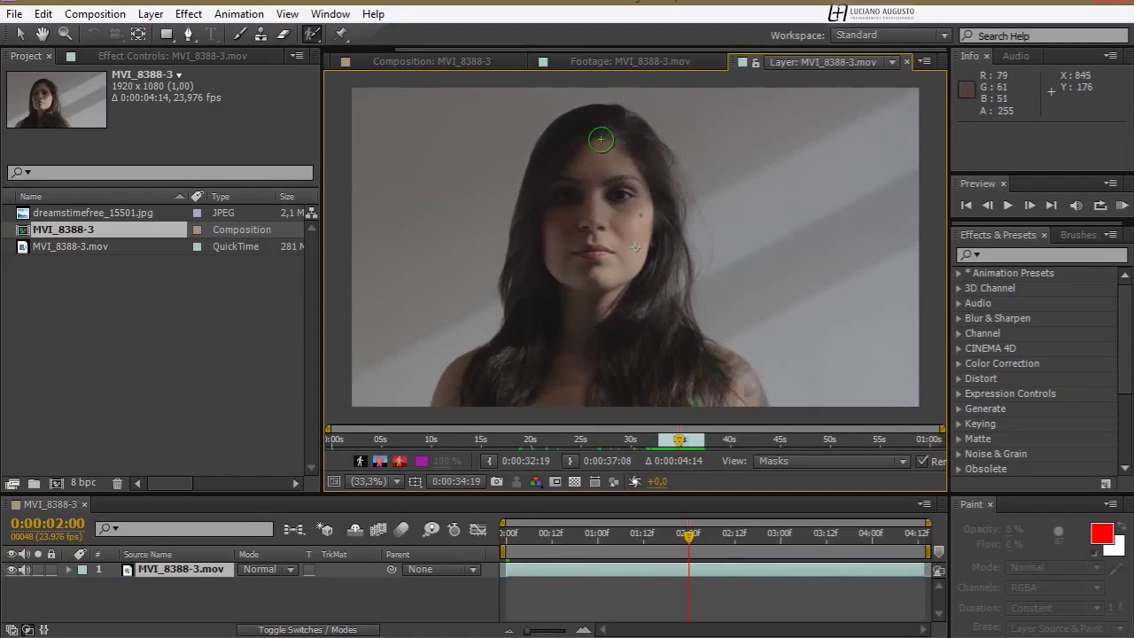
{"action": "mouse_move", "coordinate": [599, 136]}
{"action": "left_mouse_down"}
{"action": "mouse_move", "coordinate": [537, 233]}
{"action": "mouse_move", "coordinate": [532, 345]}
{"action": "mouse_move", "coordinate": [464, 409]}
{"action": "mouse_move", "coordinate": [628, 366]}
{"action": "mouse_move", "coordinate": [691, 362]}
{"action": "mouse_move", "coordinate": [734, 389]}
{"action": "left_mouse_up"}
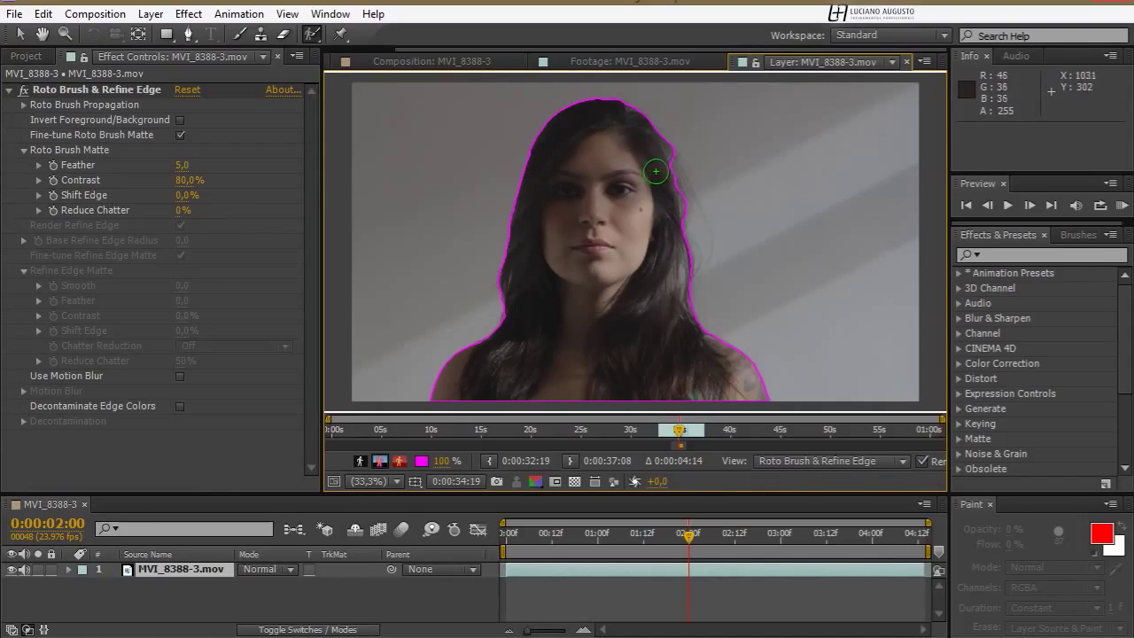
{"action": "mouse_move", "coordinate": [665, 166]}
{"action": "left_mouse_down"}
{"action": "mouse_move", "coordinate": [667, 265]}
{"action": "mouse_move", "coordinate": [703, 362]}
{"action": "mouse_move", "coordinate": [725, 379]}
{"action": "left_mouse_up"}
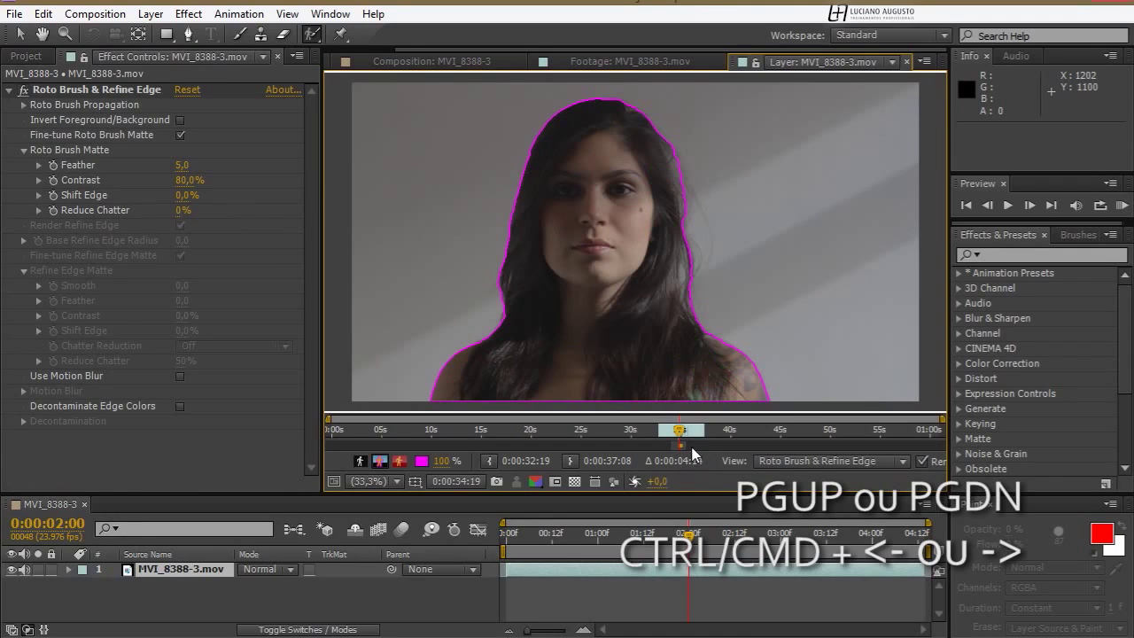
Step: Propagate the Roto Brush selection backward frame by frame from 0:00:02:00 towards the start of the clip
{"action": "key", "text": "Page_Up"}
{"action": "key", "text": "Page_Up"}
{"action": "key", "text": "Page_Up"}
{"action": "key", "text": "Page_Up"}
{"action": "key", "text": "Page_Up"}
{"action": "key", "text": "Page_Up"}
{"action": "key", "text": "Page_Up"}
{"action": "key", "text": "Page_Up"}
{"action": "key", "text": "Page_Up"}
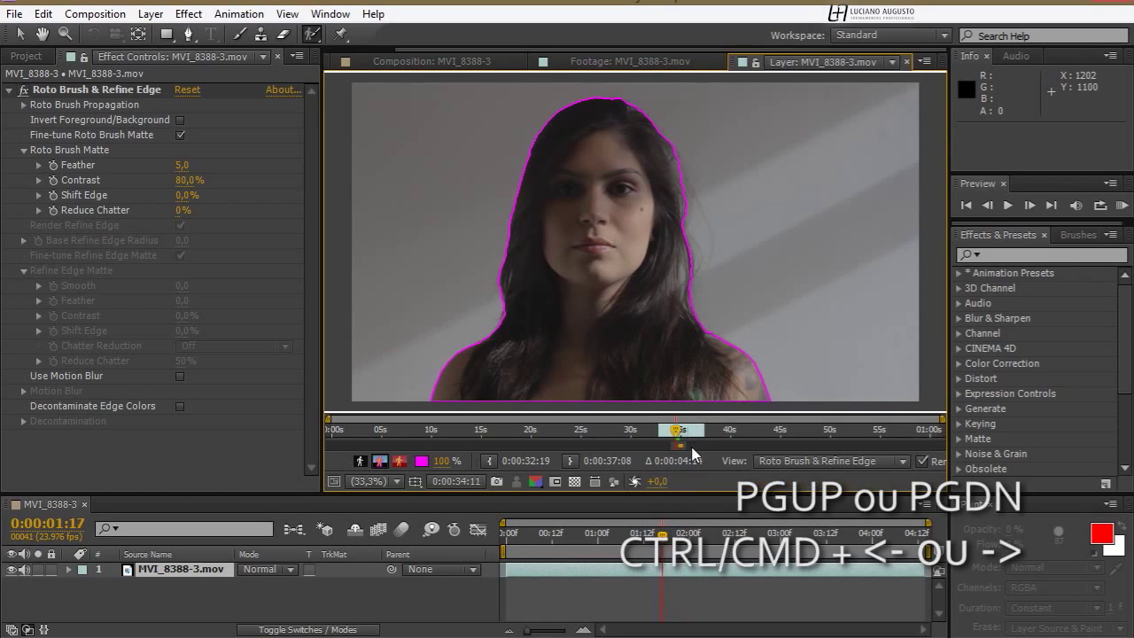
{"action": "key", "text": "Page_Up"}
{"action": "key", "text": "Page_Up"}
{"action": "key", "text": "Page_Up"}
{"action": "key", "text": "Page_Up"}
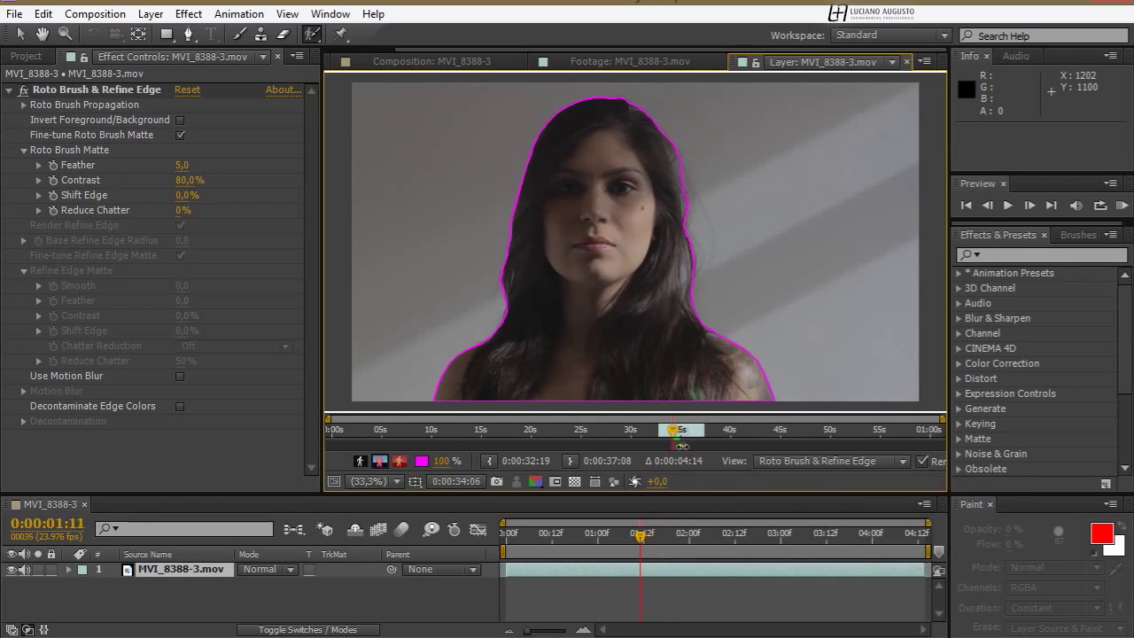
{"action": "key", "text": "Page_Up"}
{"action": "key", "text": "Page_Up"}
{"action": "key", "text": "Page_Up"}
{"action": "key", "text": "Page_Up"}
{"action": "key", "text": "Page_Up"}
{"action": "key", "text": "Page_Up"}
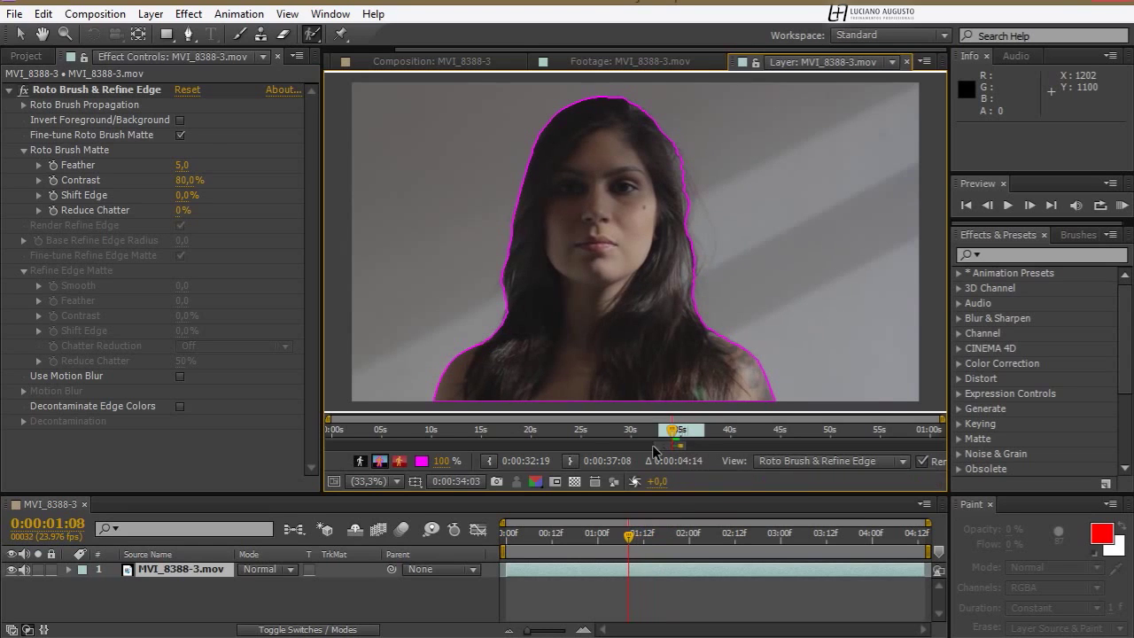
{"action": "key", "text": "Page_Up"}
{"action": "key", "text": "Page_Up"}
{"action": "key", "text": "Page_Up"}
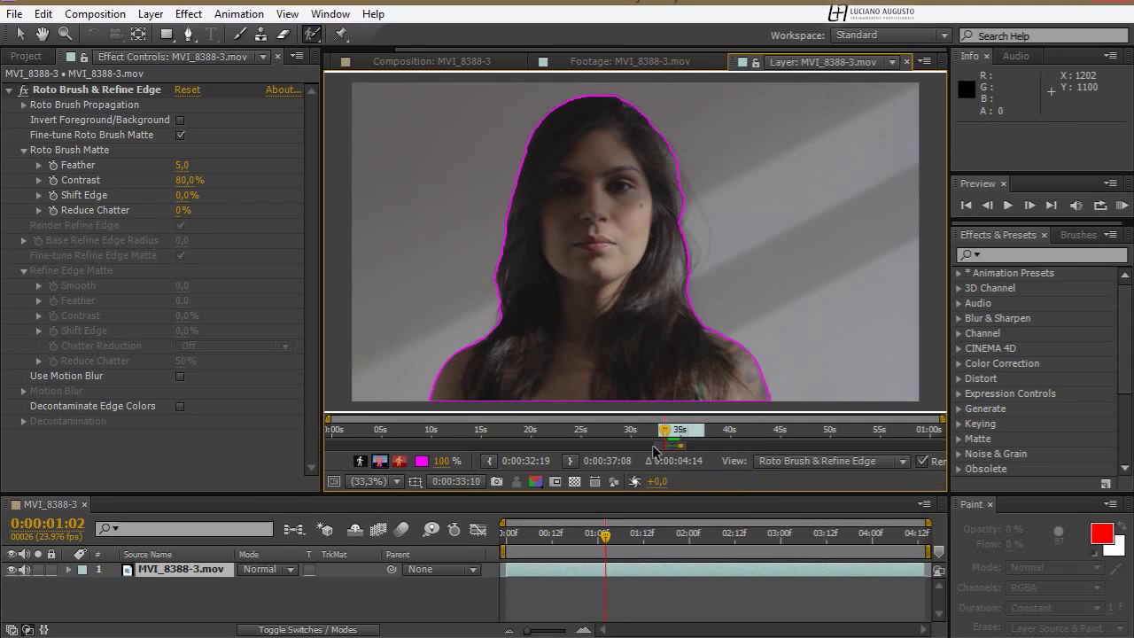
{"action": "key", "text": "Page_Up"}
{"action": "key", "text": "Page_Up"}
{"action": "key", "text": "Page_Up"}
{"action": "key", "text": "Page_Up"}
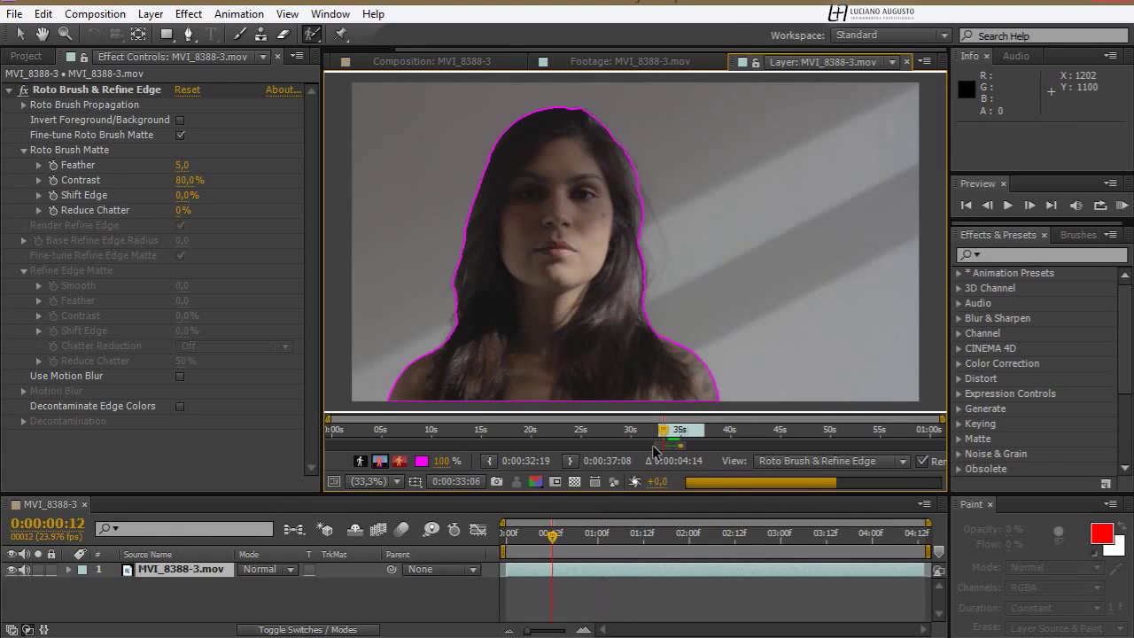
{"action": "key", "text": "Page_Up"}
{"action": "key", "text": "Page_Up"}
{"action": "key", "text": "Page_Up"}
{"action": "key", "text": "Page_Up"}
{"action": "key", "text": "Page_Up"}
{"action": "key", "text": "Page_Up"}
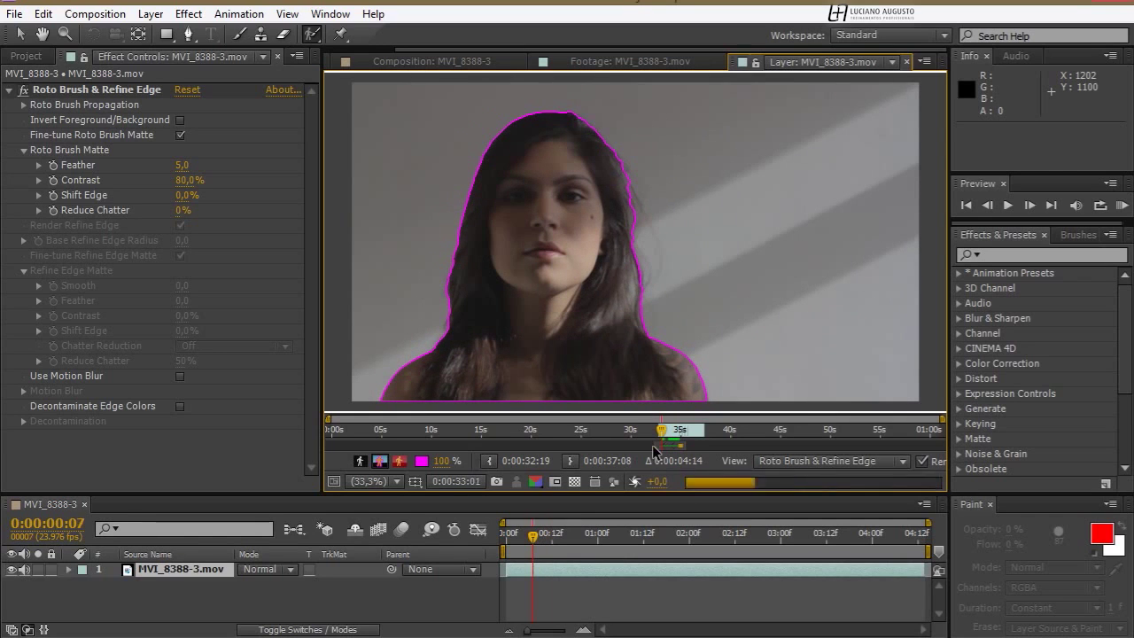
{"action": "key", "text": "Page_Up"}
{"action": "key", "text": "Page_Up"}
{"action": "key", "text": "Page_Up"}
{"action": "key", "text": "Page_Up"}
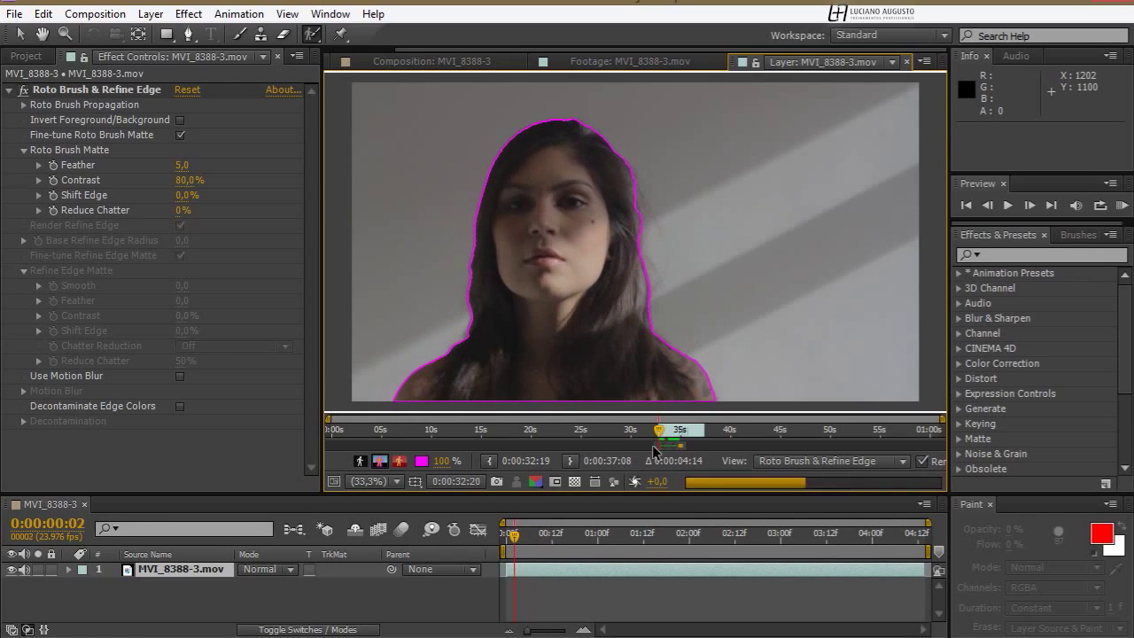
{"action": "key", "text": "Page_Down"}
Step: Propagate the Roto Brush selection forward frame by frame from about 0:00:02:00 to the end of the clip at 0:00:04:15
{"action": "left_click_drag", "start_coordinate": [658, 431], "coordinate": [679, 432]}
{"action": "key", "text": "Page_Down"}
{"action": "key", "text": "Page_Down"}
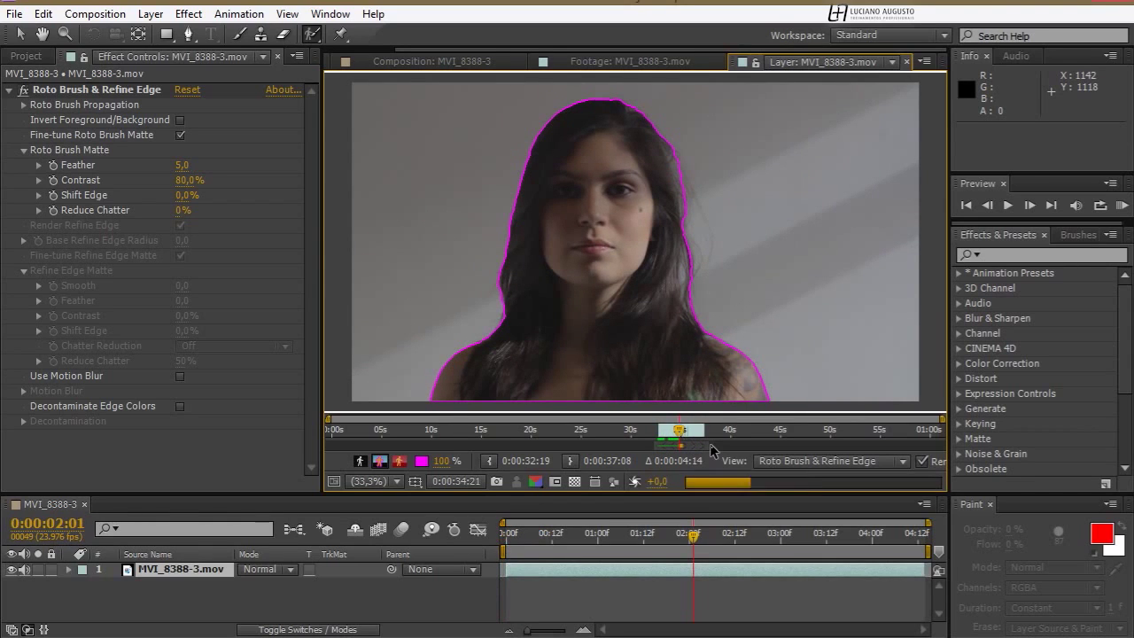
{"action": "key", "text": "Page_Down"}
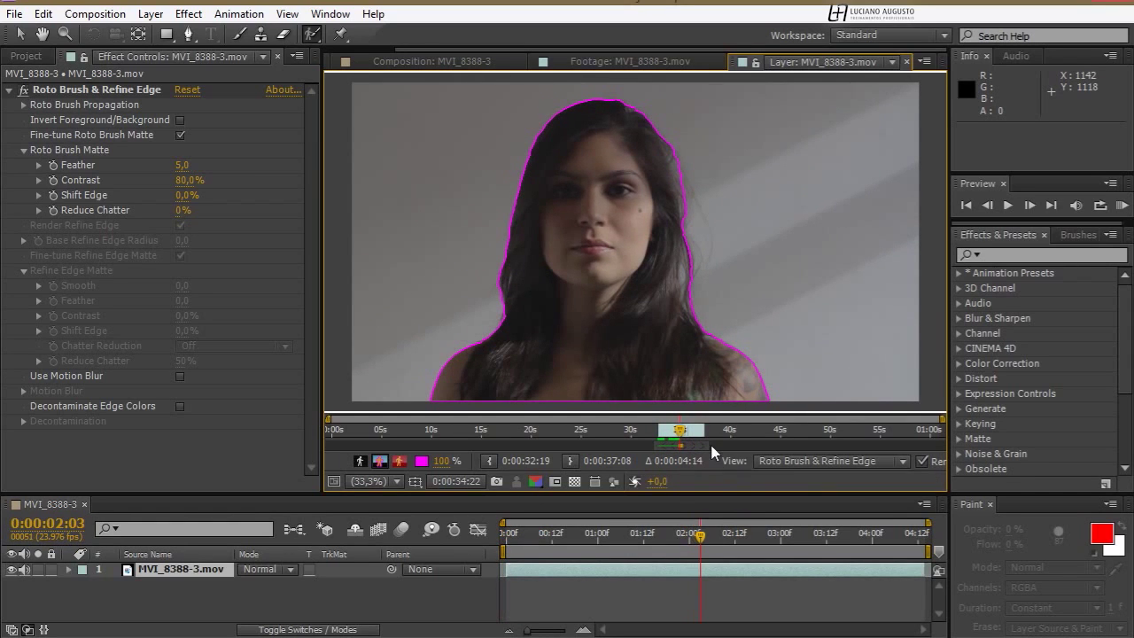
{"action": "key", "text": "Page_Down"}
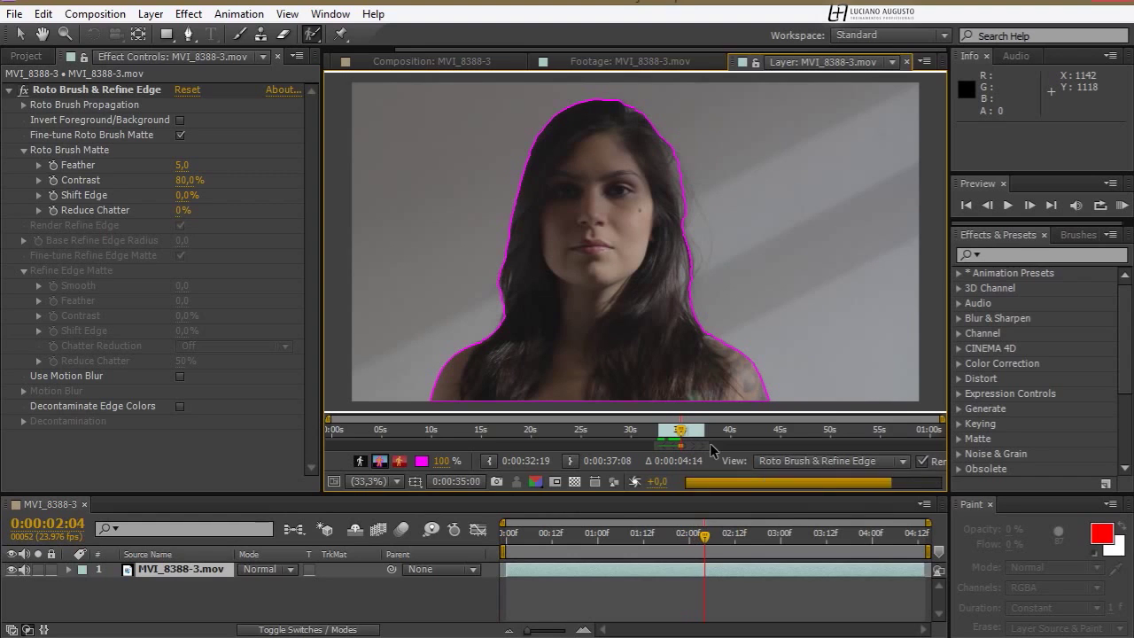
{"action": "key", "text": "Page_Down"}
{"action": "key", "text": "Page_Down"}
{"action": "key", "text": "Page_Down"}
{"action": "key", "text": "Page_Down"}
{"action": "key", "text": "Page_Down"}
{"action": "key", "text": "Page_Down"}
{"action": "key", "text": "Page_Down"}
{"action": "key", "text": "Page_Down"}
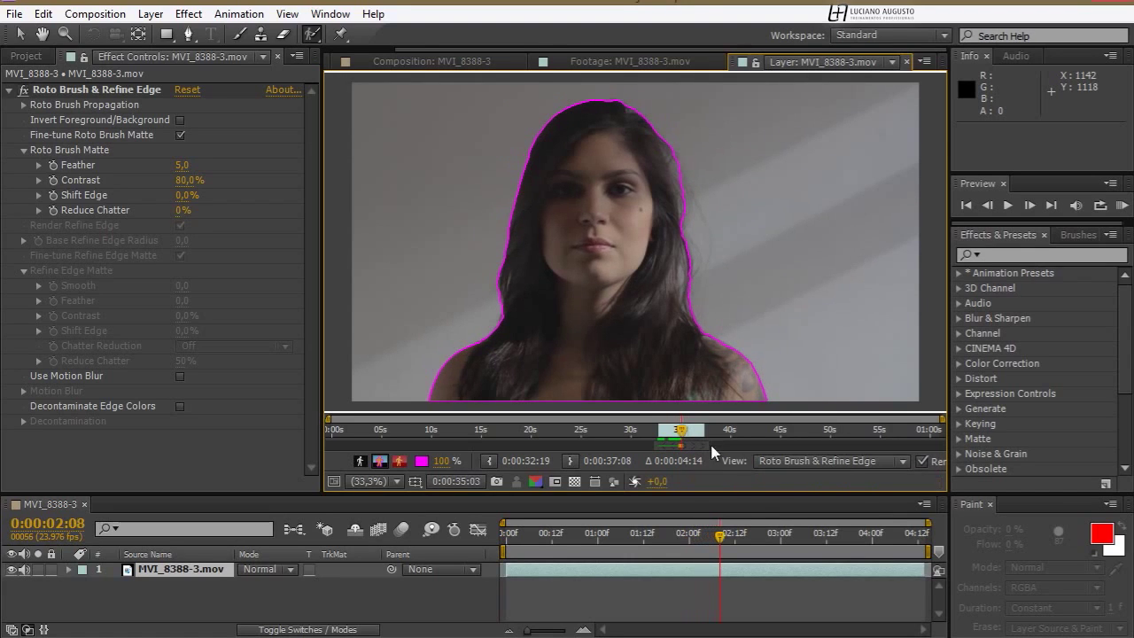
{"action": "key", "text": "Page_Down"}
{"action": "key", "text": "Page_Down"}
{"action": "key", "text": "Page_Down"}
{"action": "key", "text": "Page_Down"}
{"action": "key", "text": "Page_Down"}
{"action": "key", "text": "Page_Down"}
{"action": "key", "text": "Page_Down"}
{"action": "key", "text": "Page_Down"}
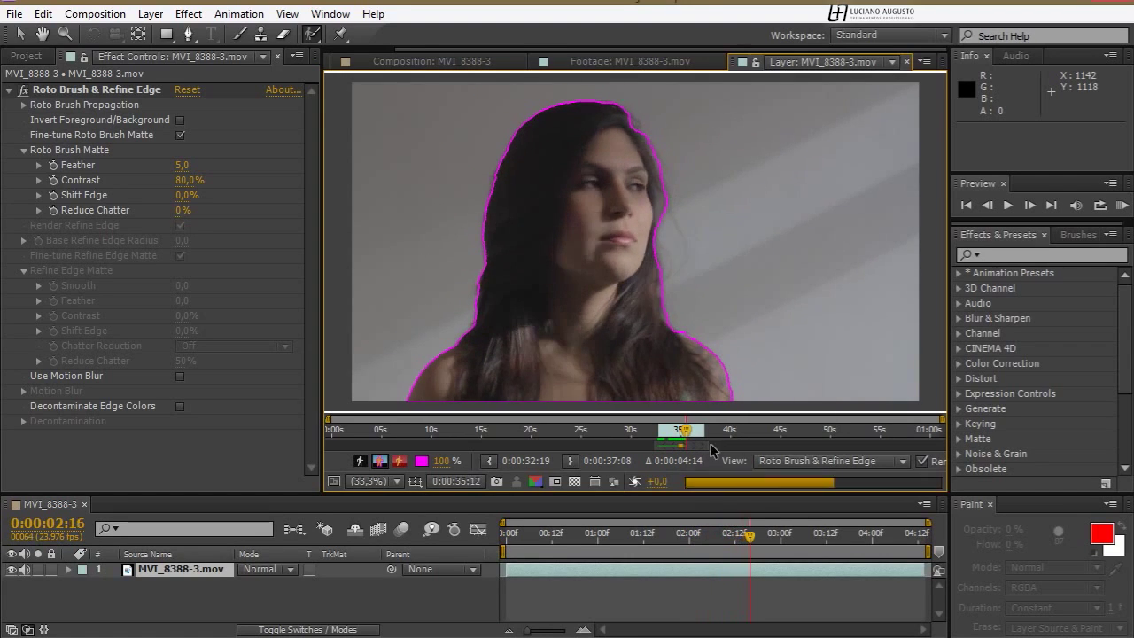
{"action": "key", "text": "Page_Down"}
{"action": "key", "text": "Page_Down"}
{"action": "key", "text": "Page_Down"}
{"action": "key", "text": "Page_Down"}
{"action": "key", "text": "Page_Down"}
{"action": "key", "text": "Page_Down"}
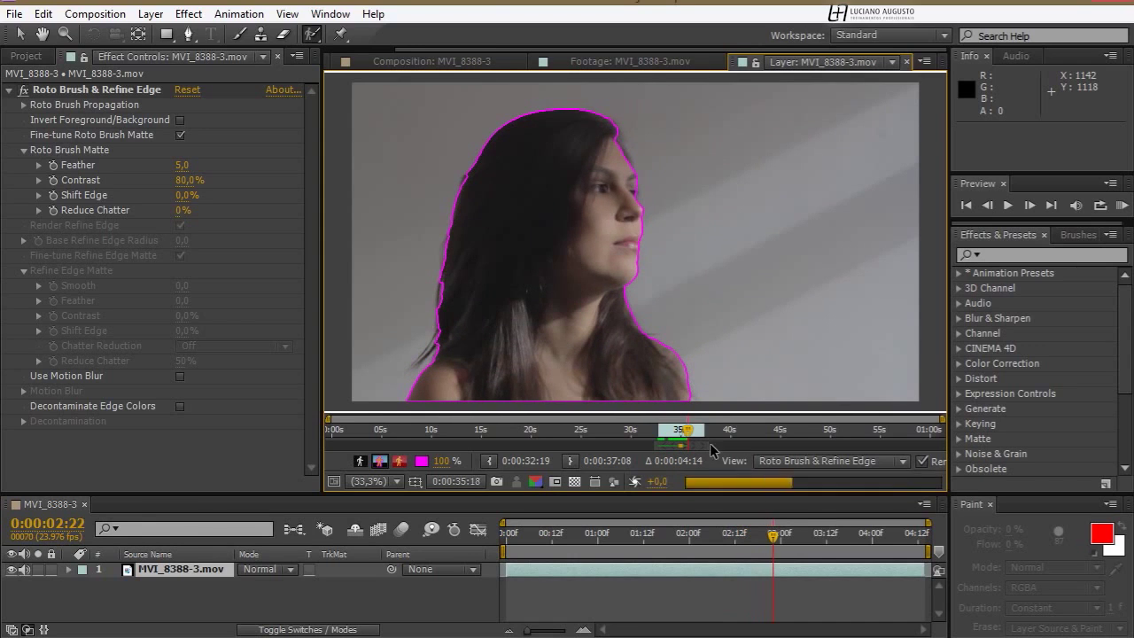
{"action": "key", "text": "Page_Down"}
{"action": "key", "text": "Page_Down"}
{"action": "key", "text": "Page_Down"}
{"action": "key", "text": "Page_Down"}
{"action": "key", "text": "Page_Down"}
{"action": "key", "text": "Page_Down"}
{"action": "key", "text": "Page_Down"}
{"action": "key", "text": "Page_Down"}
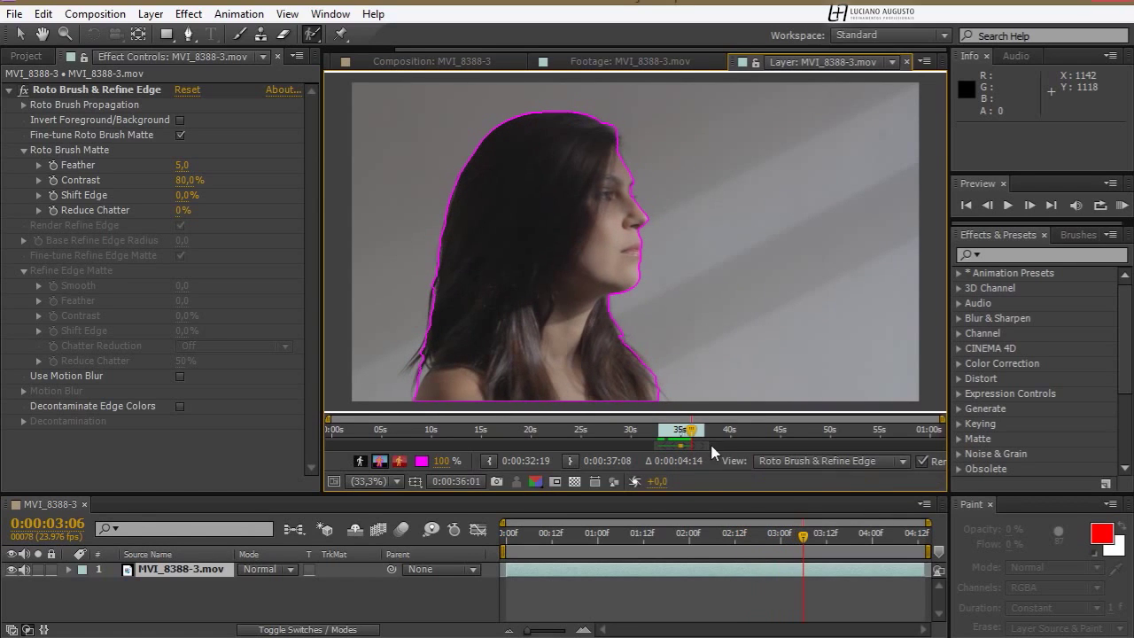
{"action": "key", "text": "Page_Down"}
{"action": "key", "text": "Page_Down"}
{"action": "key", "text": "Page_Down"}
{"action": "key", "text": "Page_Down"}
{"action": "key", "text": "Page_Down"}
{"action": "key", "text": "Page_Down"}
{"action": "key", "text": "Page_Down"}
{"action": "key", "text": "Page_Down"}
{"action": "key", "text": "Page_Down"}
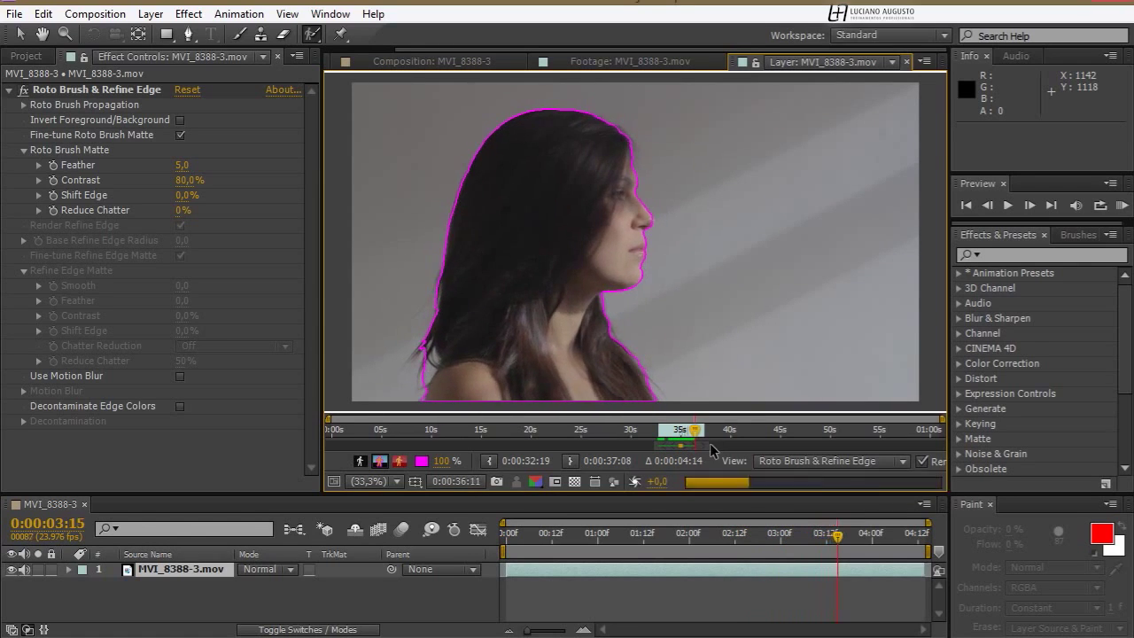
{"action": "key", "text": "Page_Down"}
{"action": "key", "text": "Page_Down"}
{"action": "key", "text": "Page_Down"}
{"action": "key", "text": "Page_Down"}
{"action": "key", "text": "Page_Down"}
{"action": "key", "text": "Page_Down"}
{"action": "key", "text": "Page_Down"}
{"action": "key", "text": "Page_Down"}
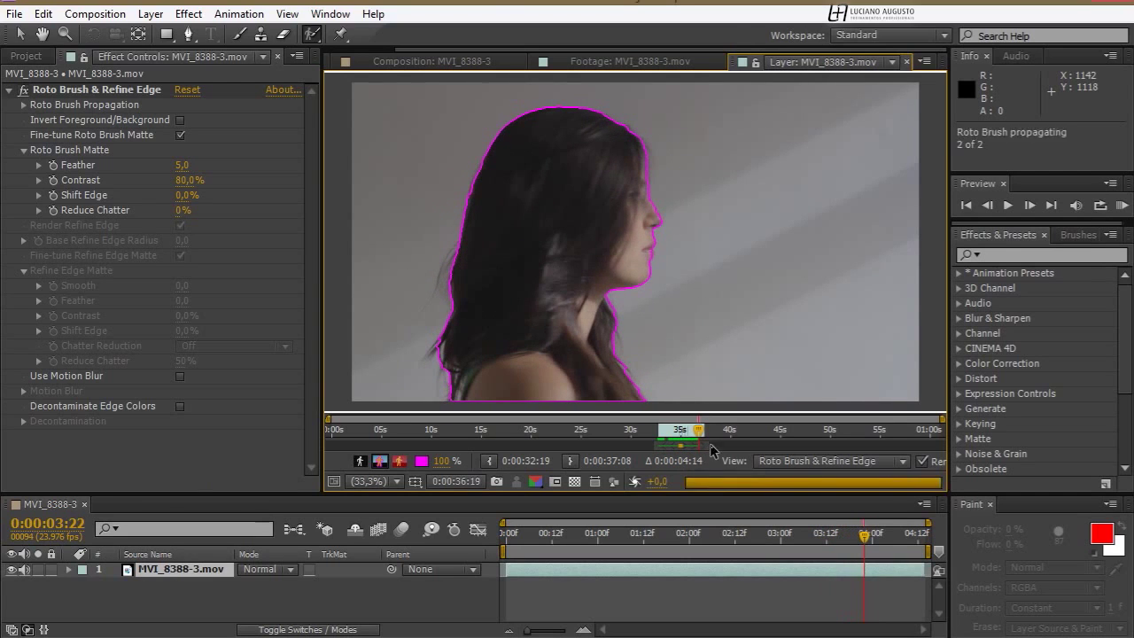
{"action": "key", "text": "Page_Down"}
{"action": "key", "text": "Page_Down"}
{"action": "key", "text": "Page_Down"}
{"action": "key", "text": "Page_Down"}
{"action": "key", "text": "Page_Down"}
{"action": "key", "text": "Page_Down"}
{"action": "key", "text": "Page_Down"}
{"action": "key", "text": "Page_Down"}
{"action": "key", "text": "Page_Down"}
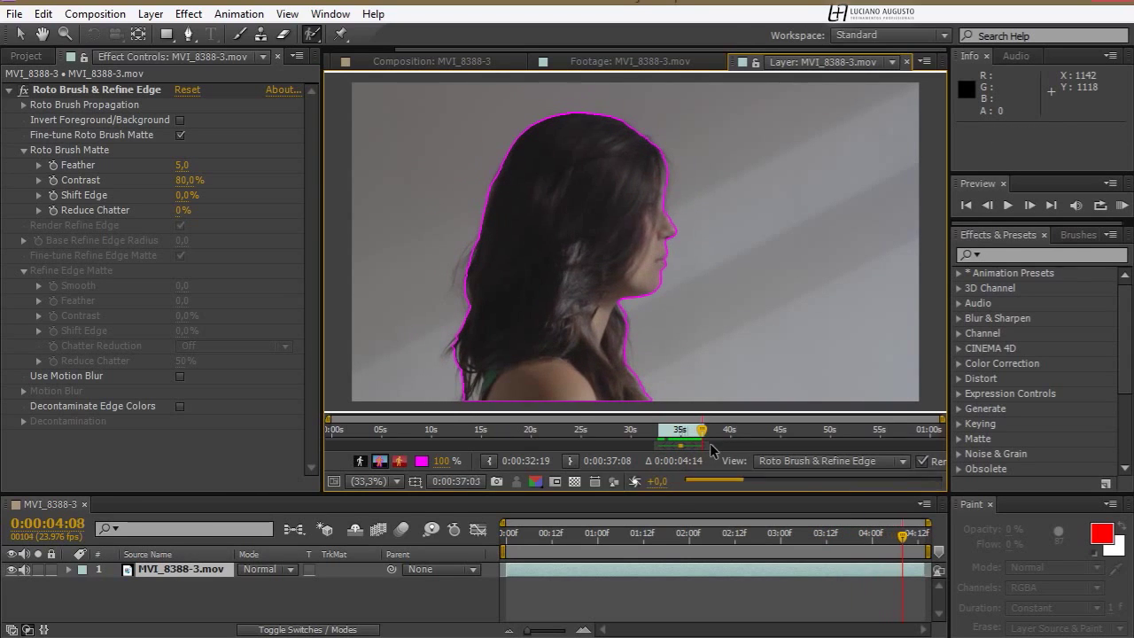
{"action": "key", "text": "Page_Down"}
{"action": "key", "text": "Page_Down"}
{"action": "key", "text": "Page_Down"}
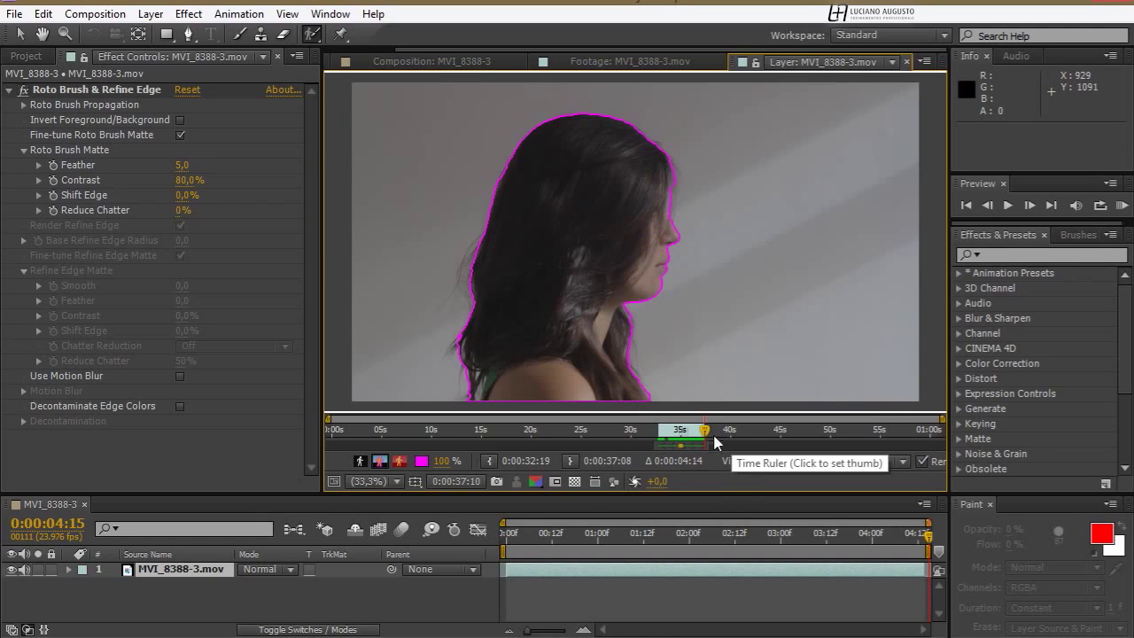
Step: Narrow the layer viewer's visible time range to 0:00:32:06–0:00:38:05 around the trimmed clip and return to the composition frame at 0:00:02:00
{"action": "left_click_drag", "start_coordinate": [704, 431], "coordinate": [687, 432]}
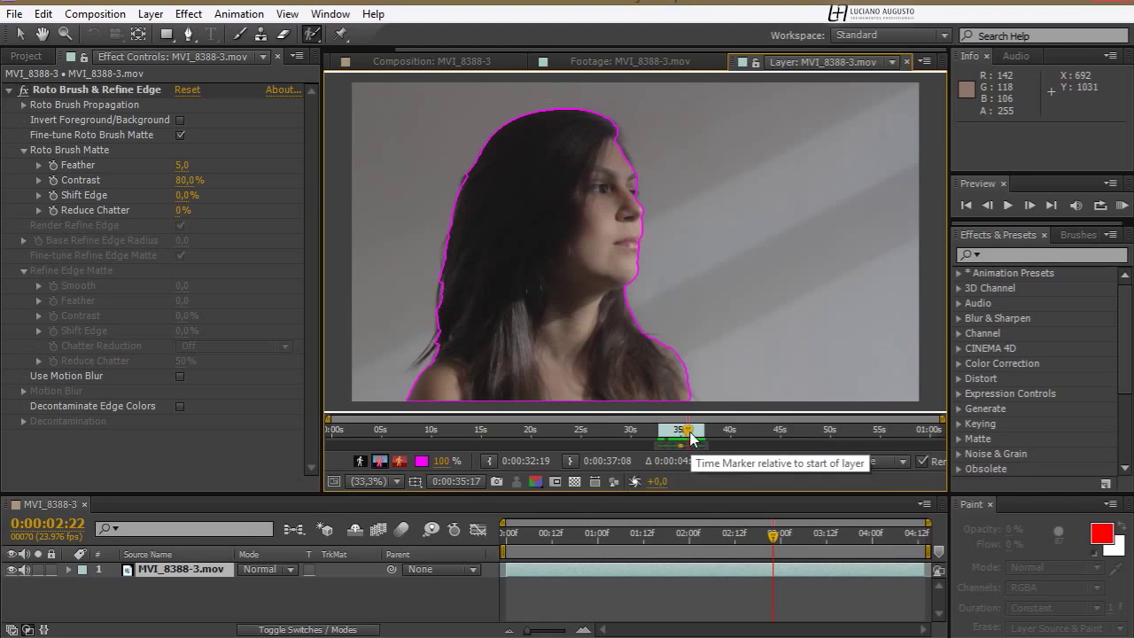
{"action": "left_click_drag", "start_coordinate": [689, 433], "coordinate": [682, 434]}
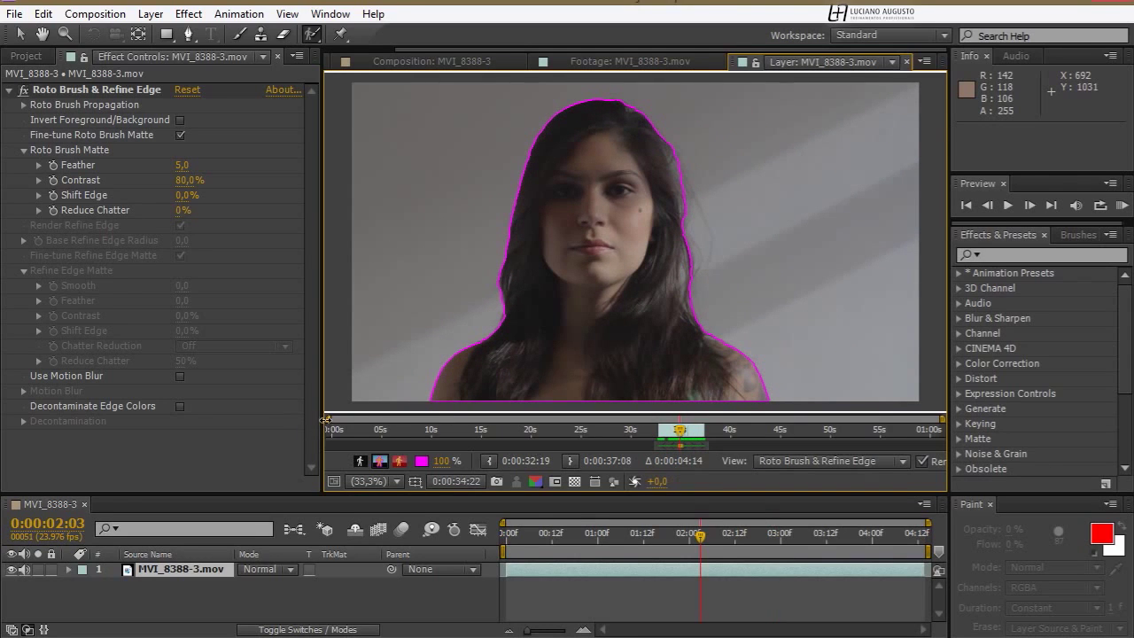
{"action": "left_click_drag", "start_coordinate": [326, 420], "coordinate": [650, 441]}
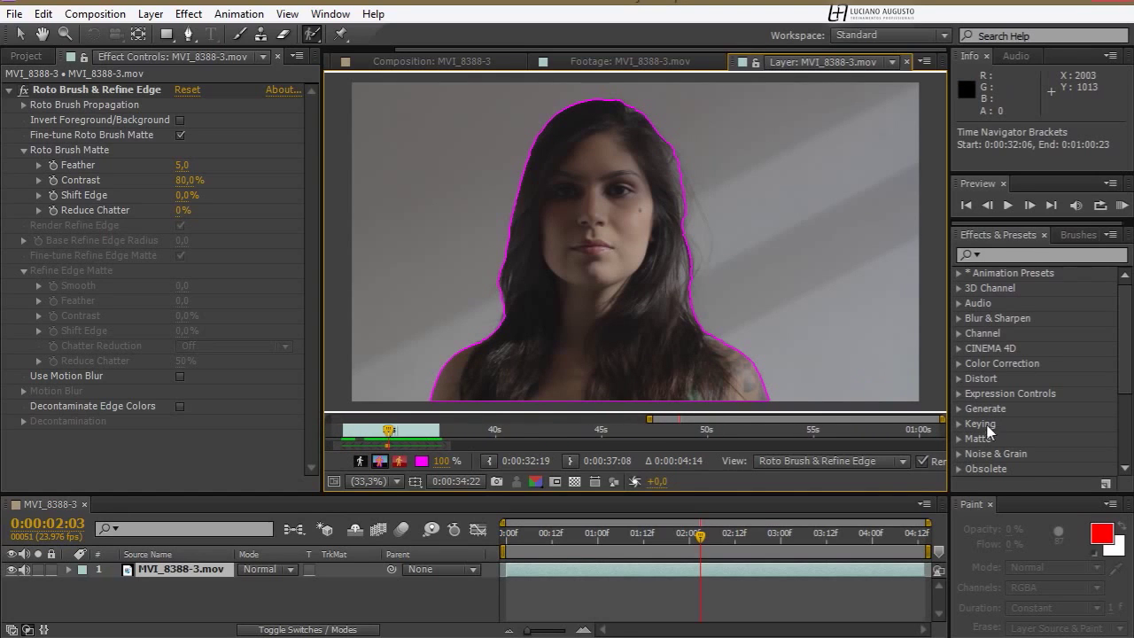
{"action": "left_click_drag", "start_coordinate": [941, 419], "coordinate": [714, 404]}
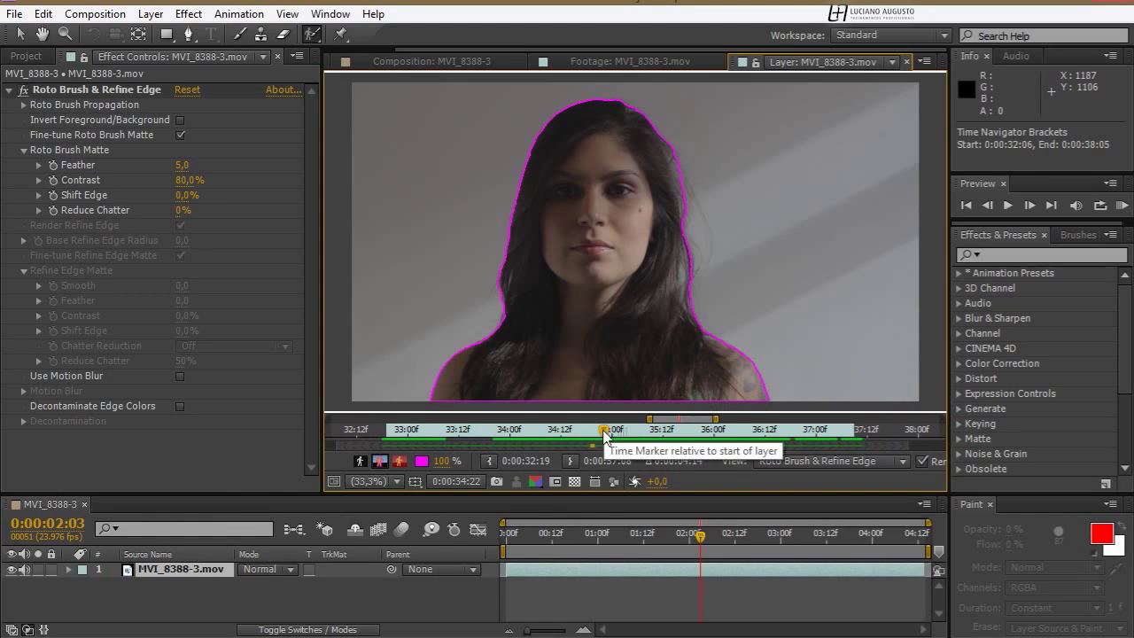
{"action": "left_click_drag", "start_coordinate": [603, 429], "coordinate": [598, 430]}
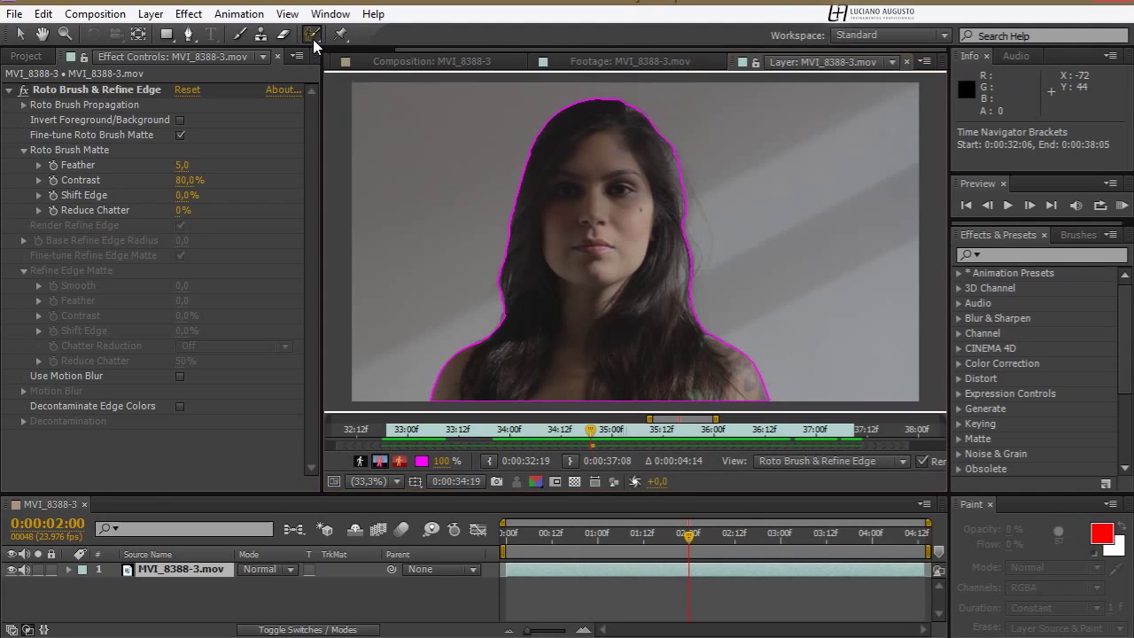
Step: Paint the woman's hair edges beside her neck, at the crown and down the wispy side with an enlarged Refine Edge brush
{"action": "left_click_drag", "start_coordinate": [313, 39], "coordinate": [365, 52]}
{"action": "left_click_drag", "start_coordinate": [494, 298], "coordinate": [508, 299], "text": "ctrl"}
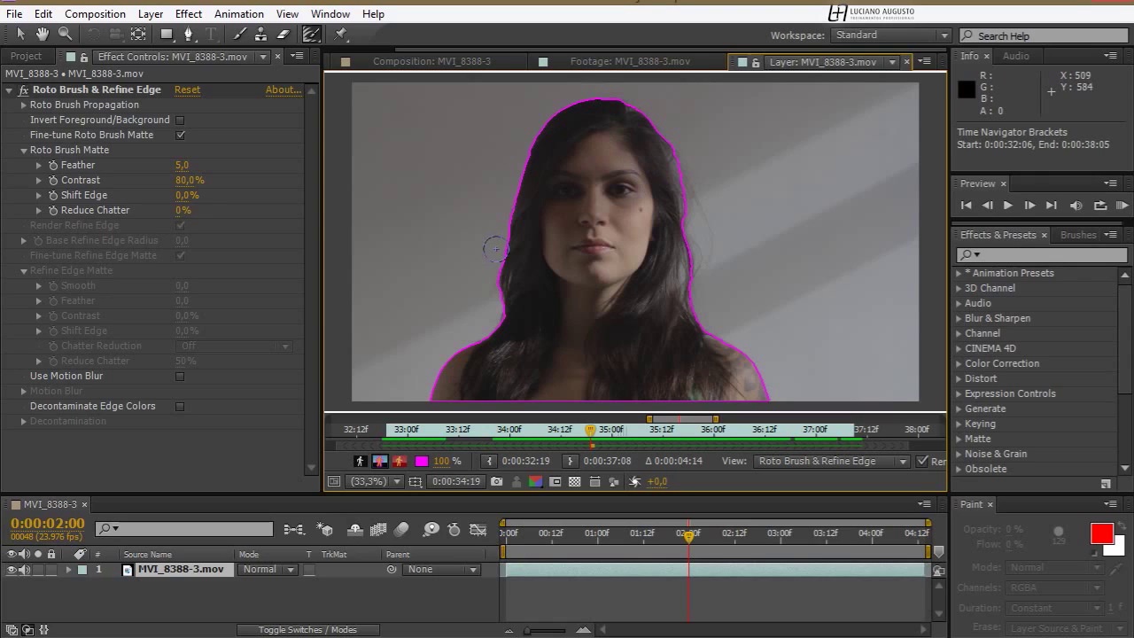
{"action": "left_click_drag", "start_coordinate": [502, 255], "coordinate": [489, 330]}
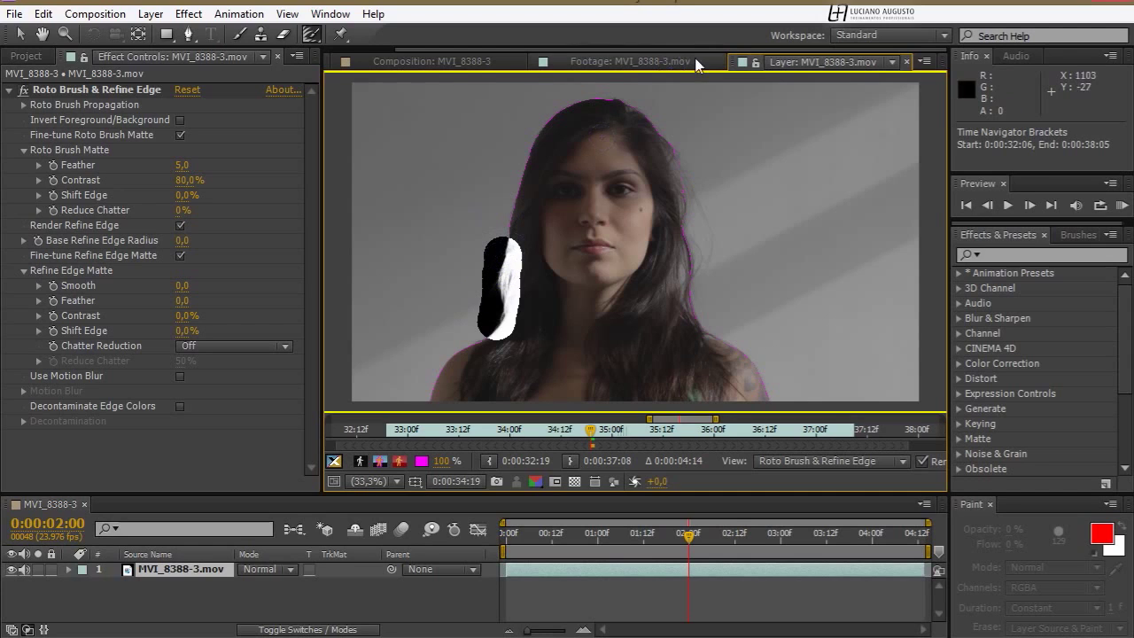
{"action": "left_click", "coordinate": [631, 102]}
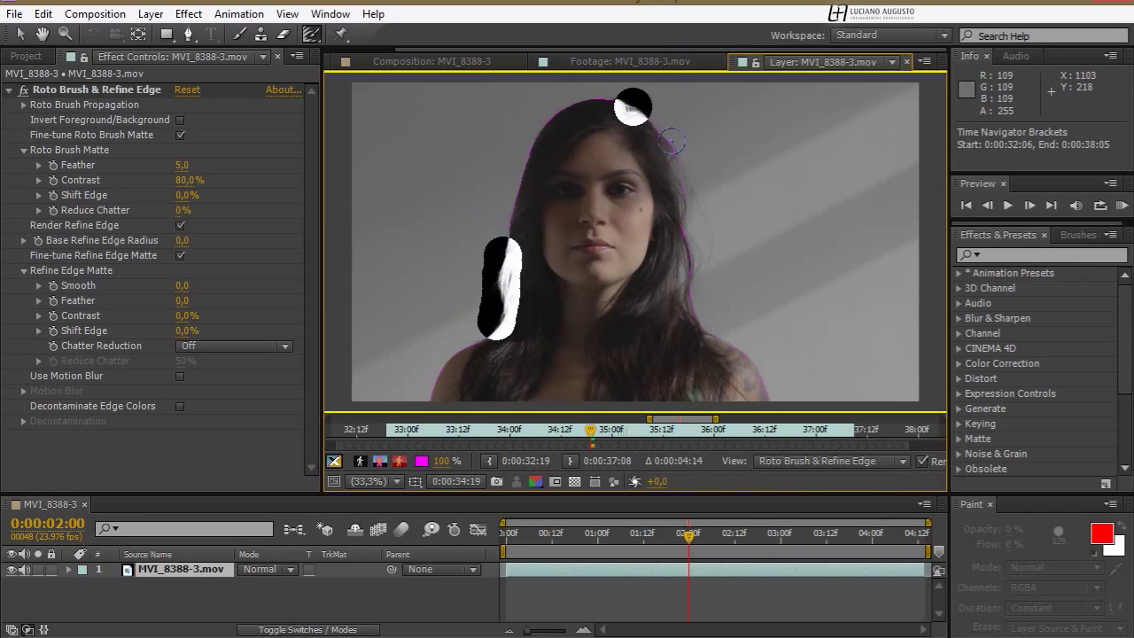
{"action": "left_click_drag", "start_coordinate": [673, 137], "coordinate": [691, 316]}
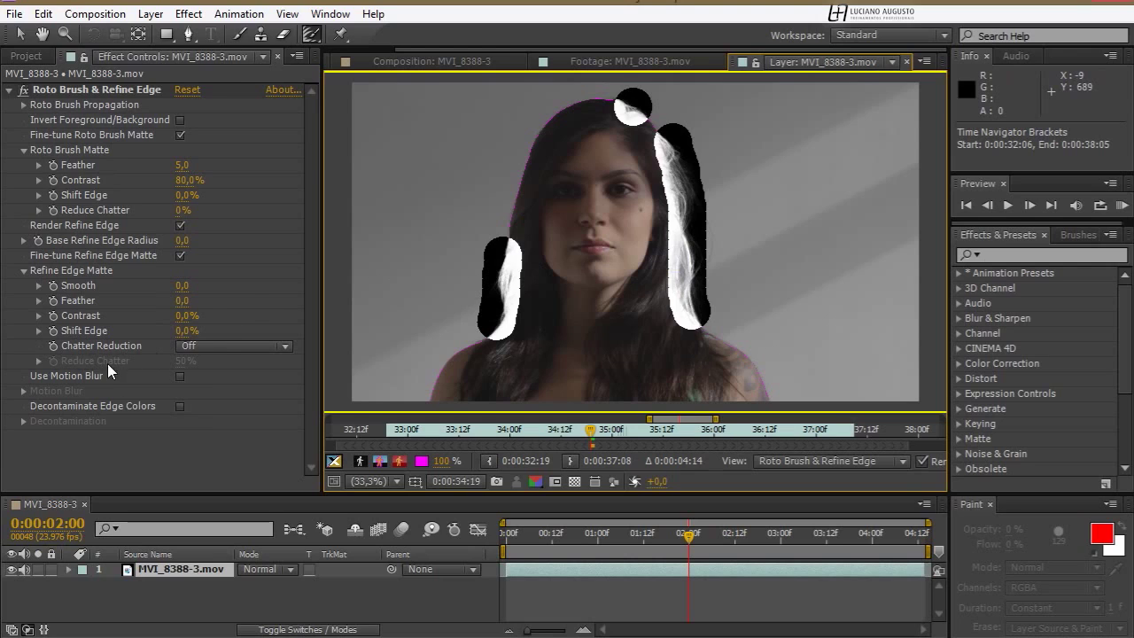
Step: Enable Use Motion Blur for the Roto Brush & Refine Edge effect and display the Refine Edge X-ray in the layer viewer
{"action": "left_click", "coordinate": [227, 346]}
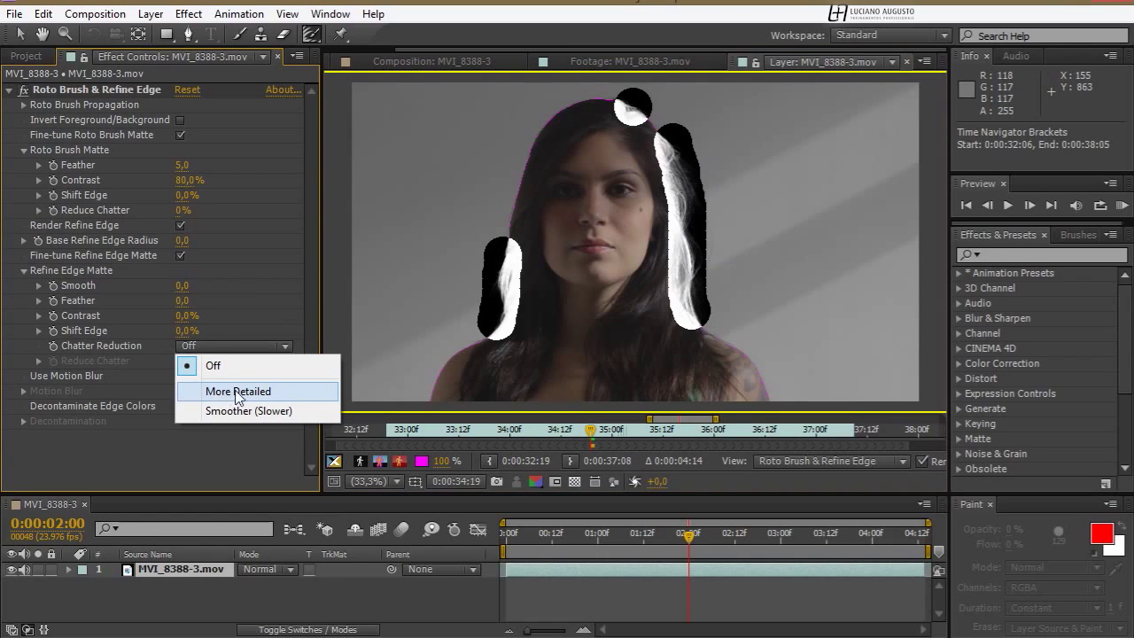
{"action": "left_click", "coordinate": [259, 301]}
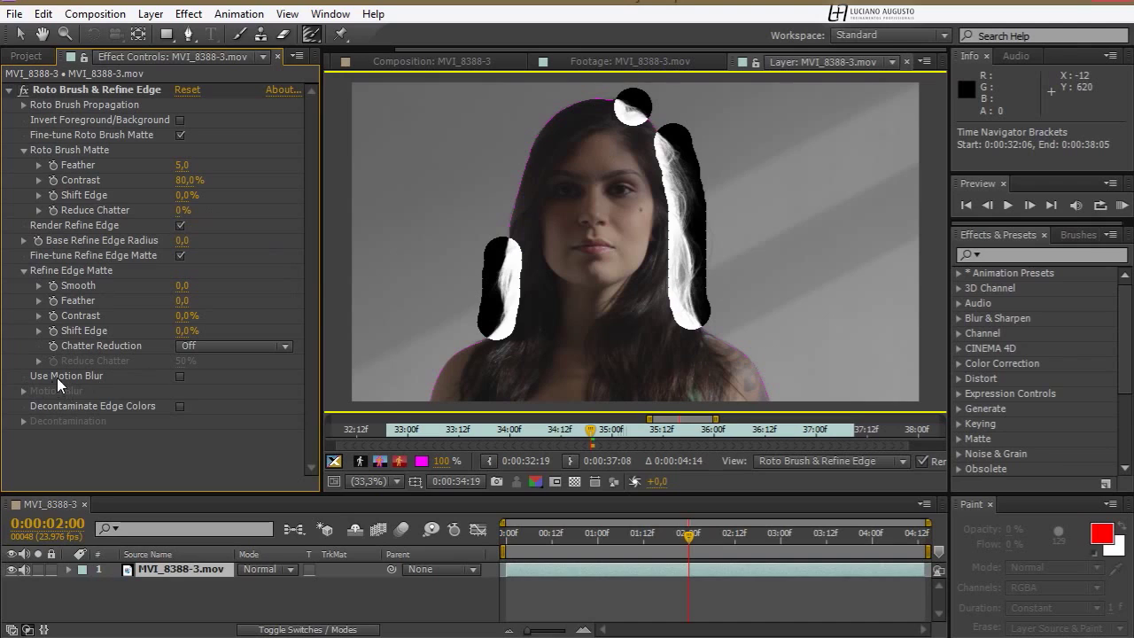
{"action": "left_click", "coordinate": [180, 376]}
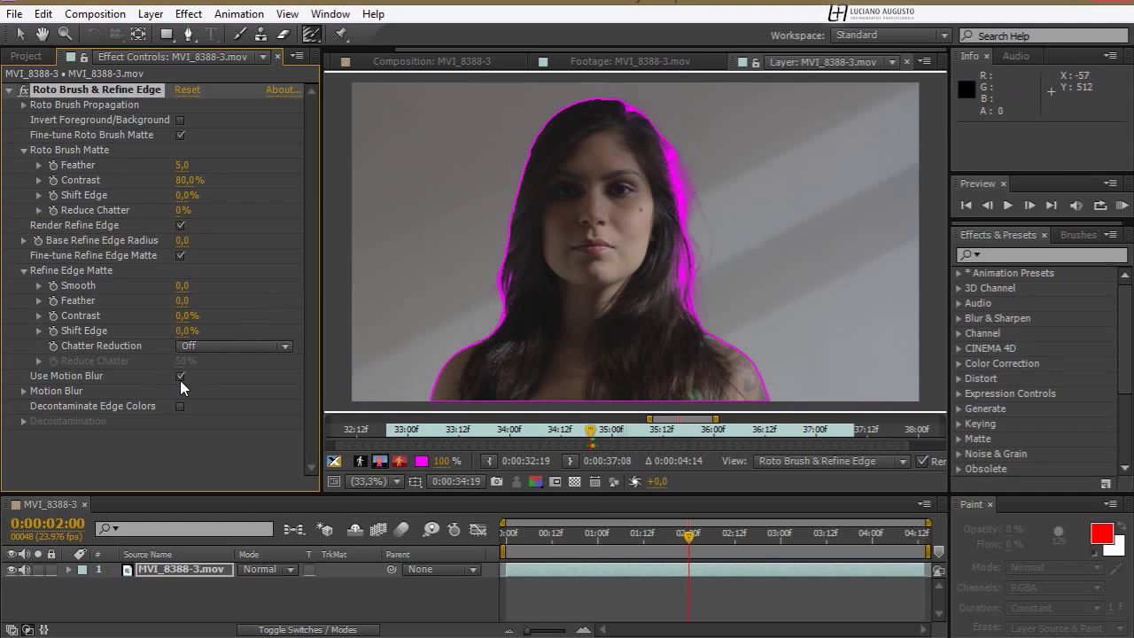
{"action": "left_click", "coordinate": [334, 461]}
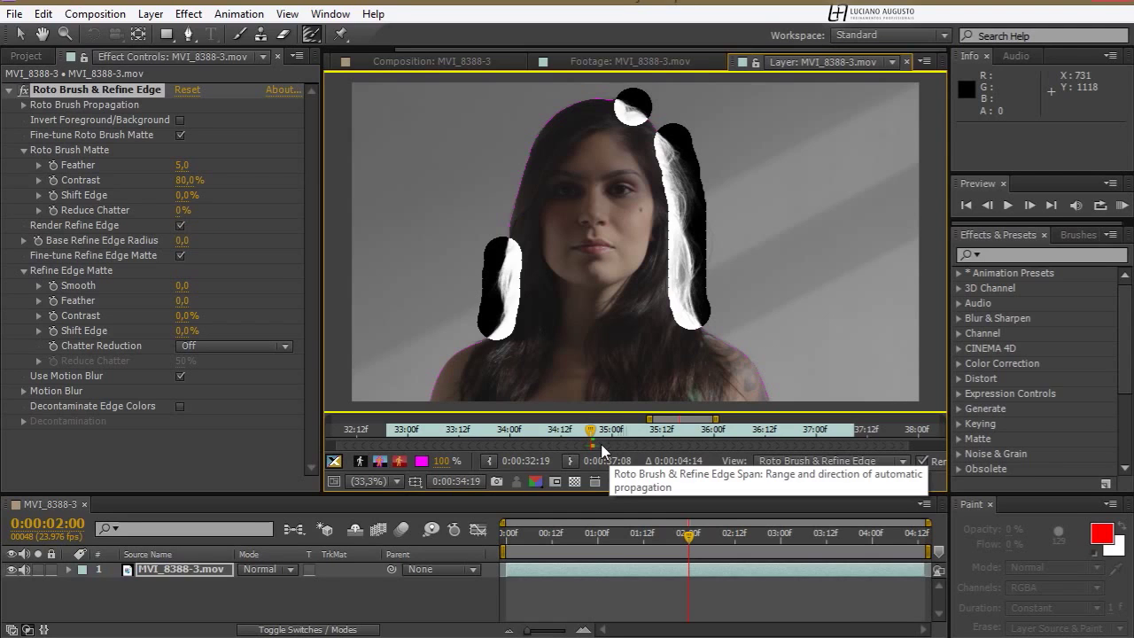
Step: Propagate the Refine Edge matte backward frame by frame from 0:00:02:00 to the start of the trimmed clip
{"action": "key", "text": "Page_Up"}
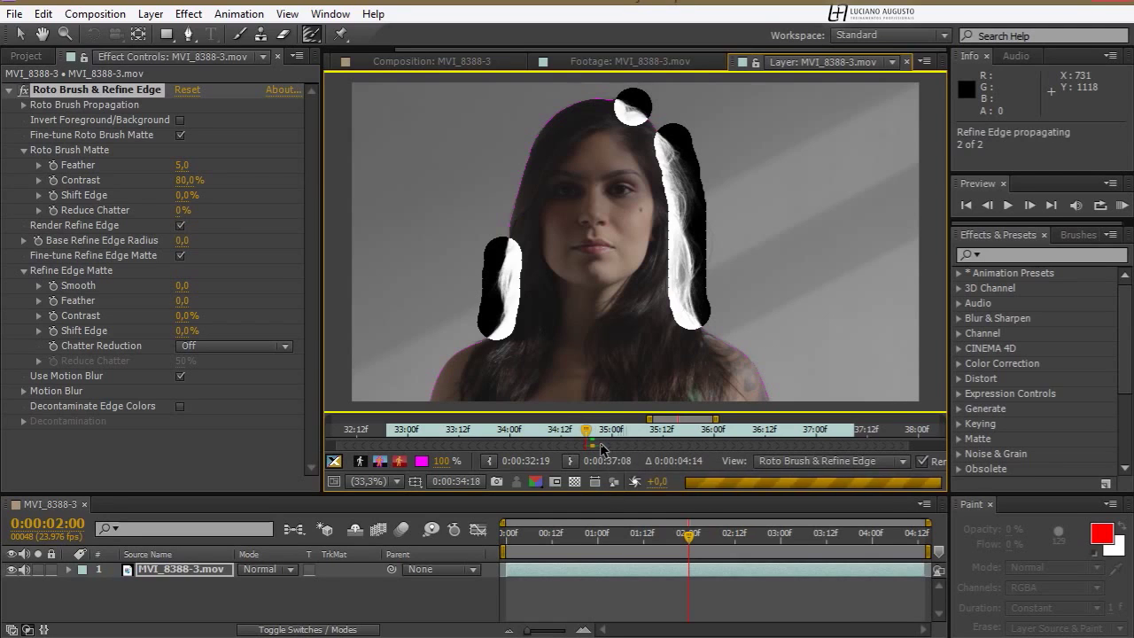
{"action": "key", "text": "Page_Up"}
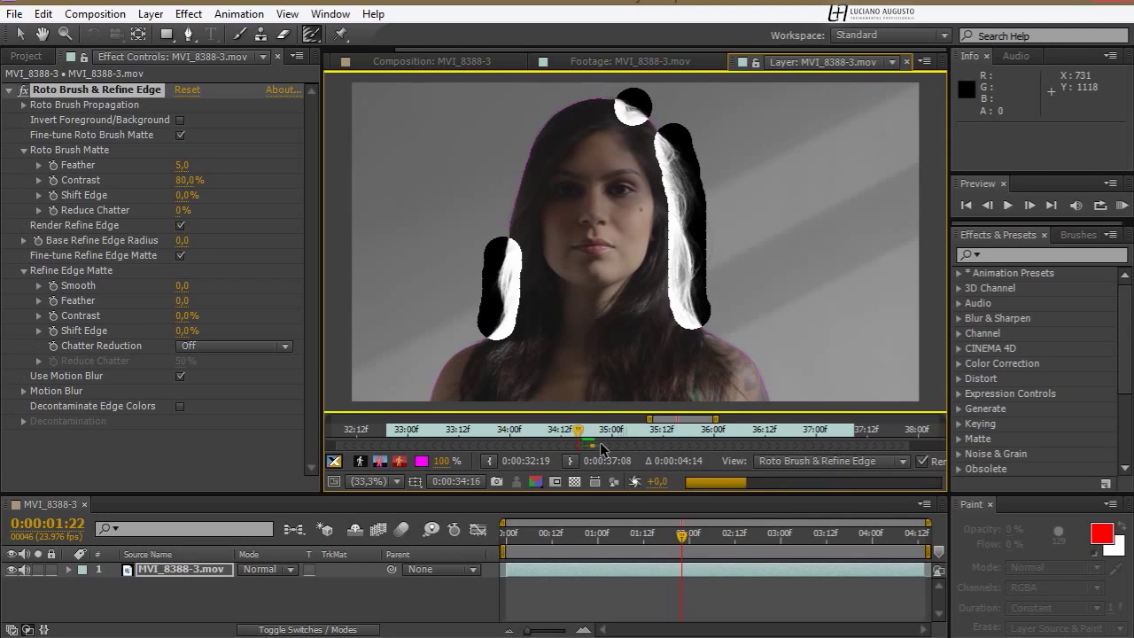
{"action": "key", "text": "Page_Up"}
{"action": "key", "text": "Page_Up"}
{"action": "key", "text": "Page_Up"}
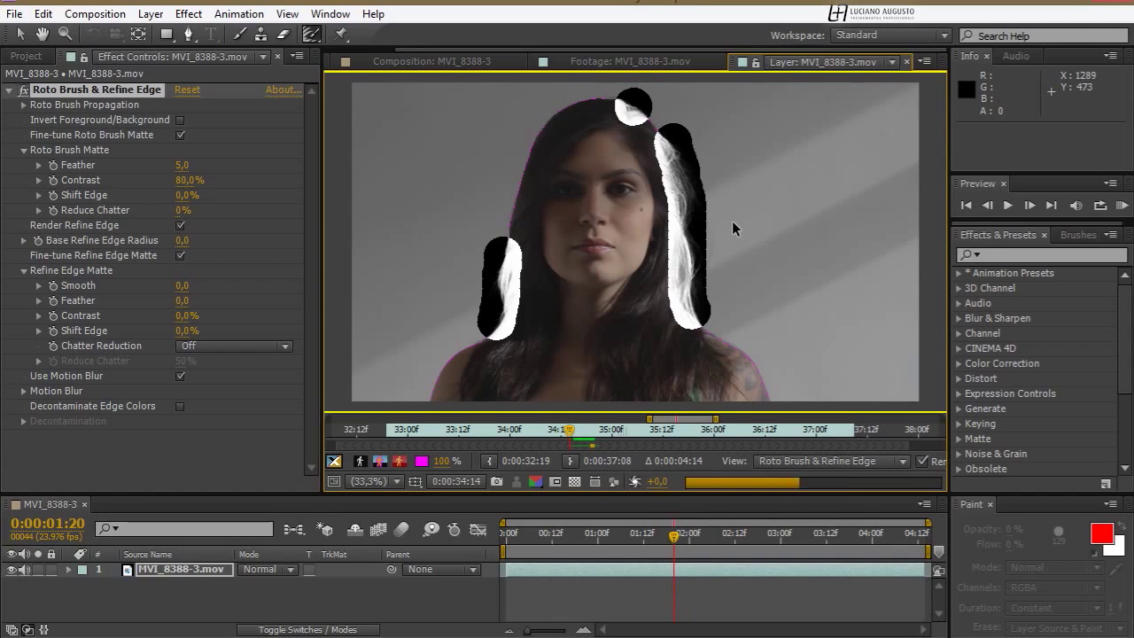
{"action": "key", "text": "Page_Up"}
{"action": "key", "text": "Page_Up"}
{"action": "key", "text": "Page_Up"}
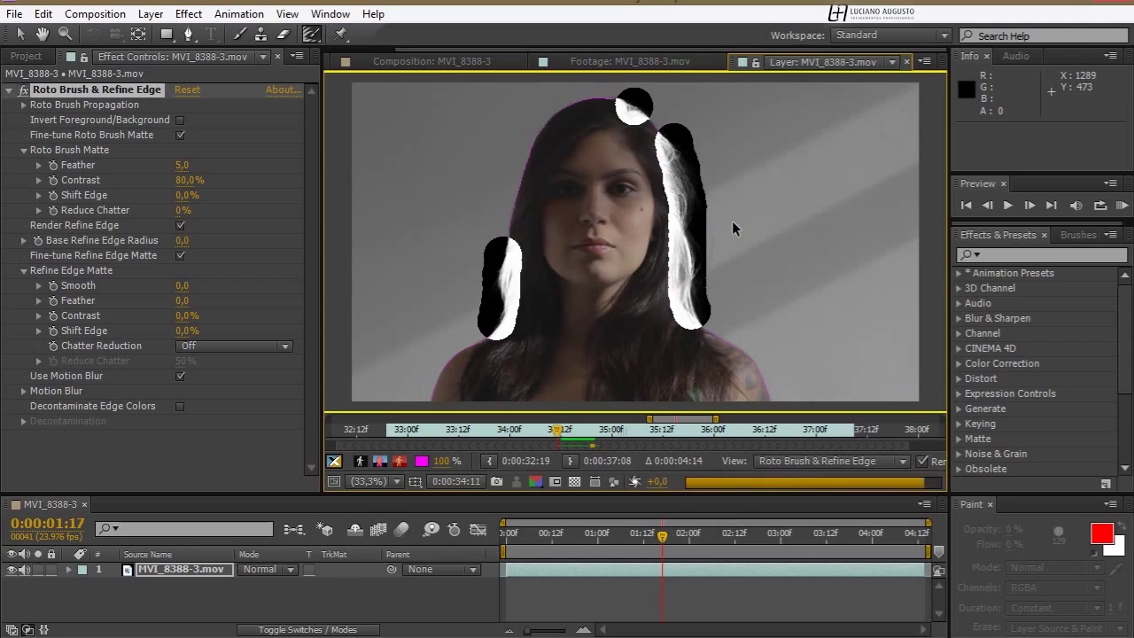
{"action": "key", "text": "apostrophe"}
{"action": "key", "text": "Page_Up"}
{"action": "key", "text": "Page_Up"}
{"action": "key", "text": "Page_Up"}
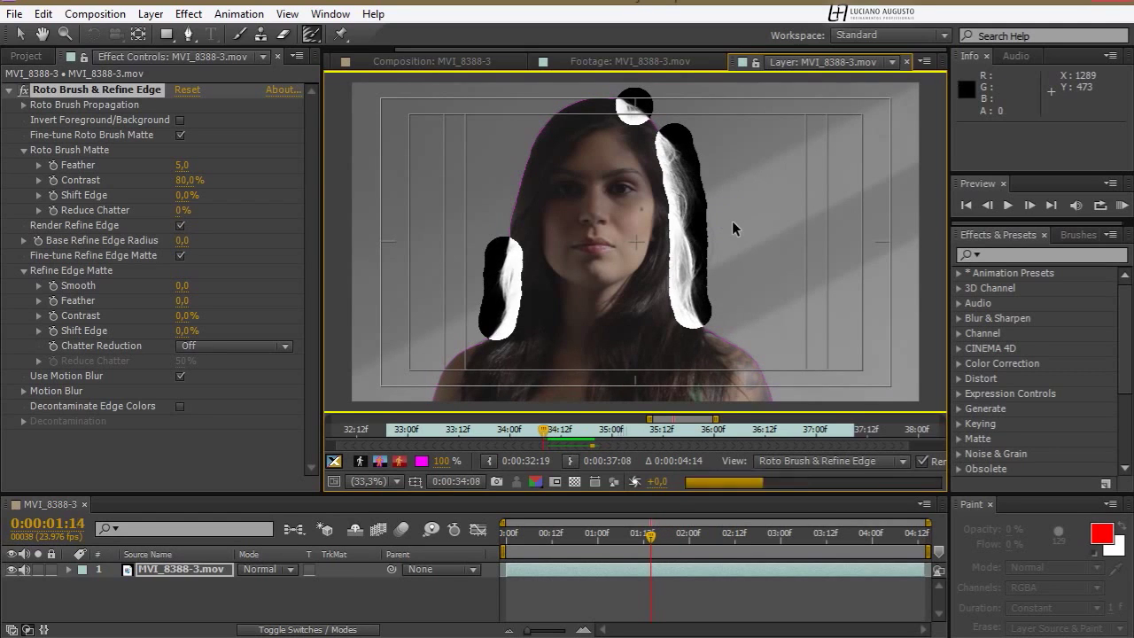
{"action": "key", "text": "Page_Up"}
{"action": "key", "text": "Page_Up"}
{"action": "key", "text": "Page_Up"}
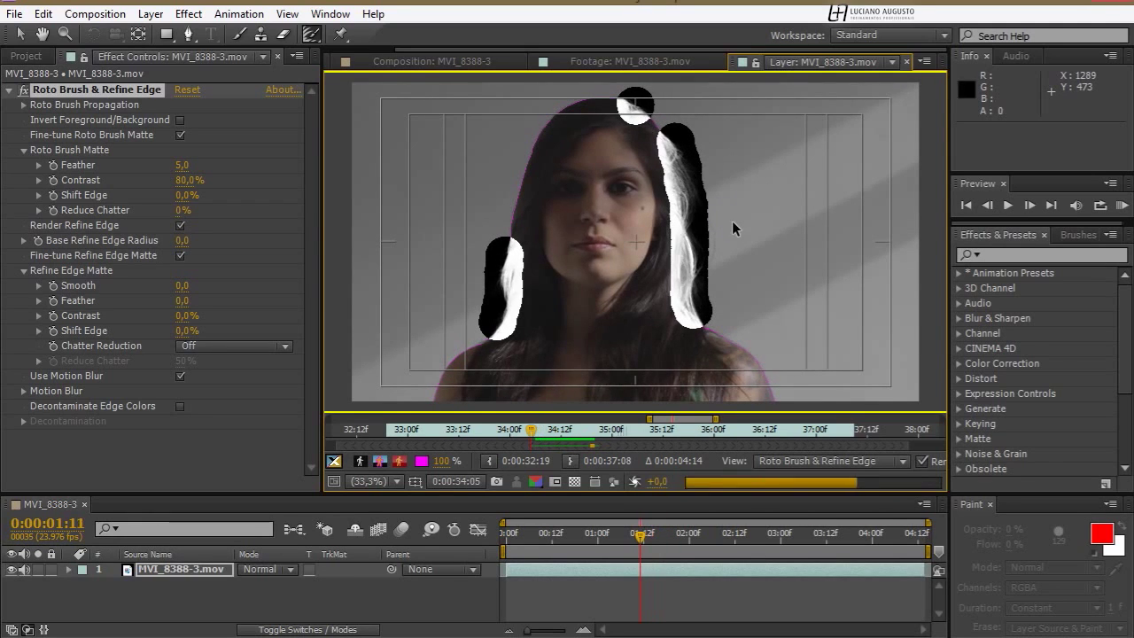
{"action": "key", "text": "Page_Up"}
{"action": "key", "text": "Page_Up"}
{"action": "key", "text": "Page_Up"}
{"action": "key", "text": "Page_Up"}
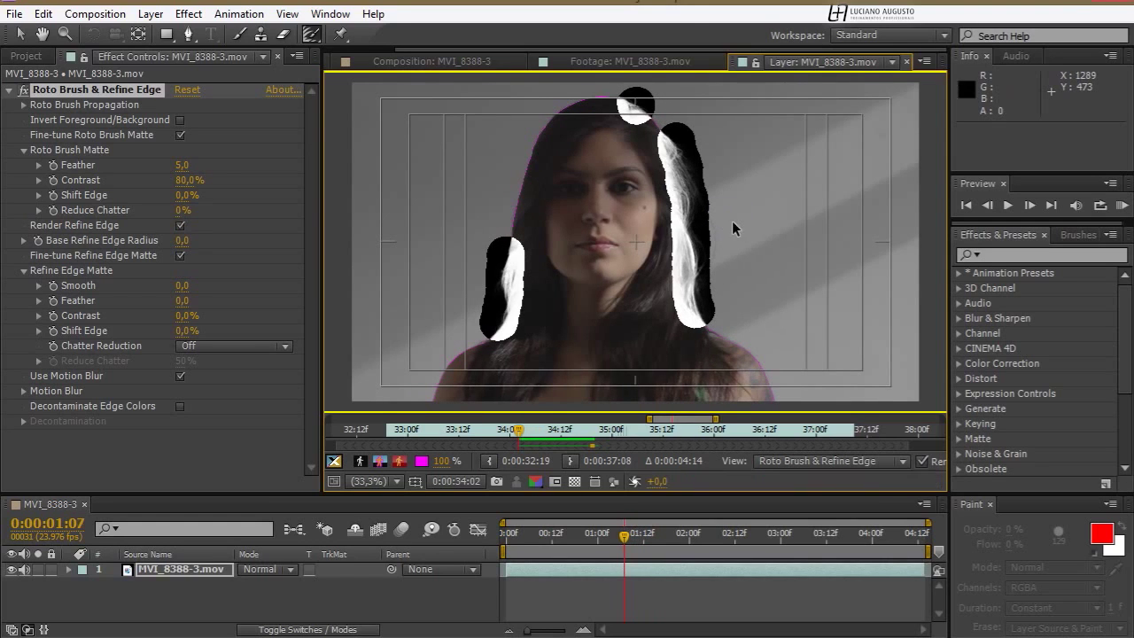
{"action": "key", "text": "Page_Up"}
{"action": "key", "text": "Page_Up"}
{"action": "key", "text": "Page_Up"}
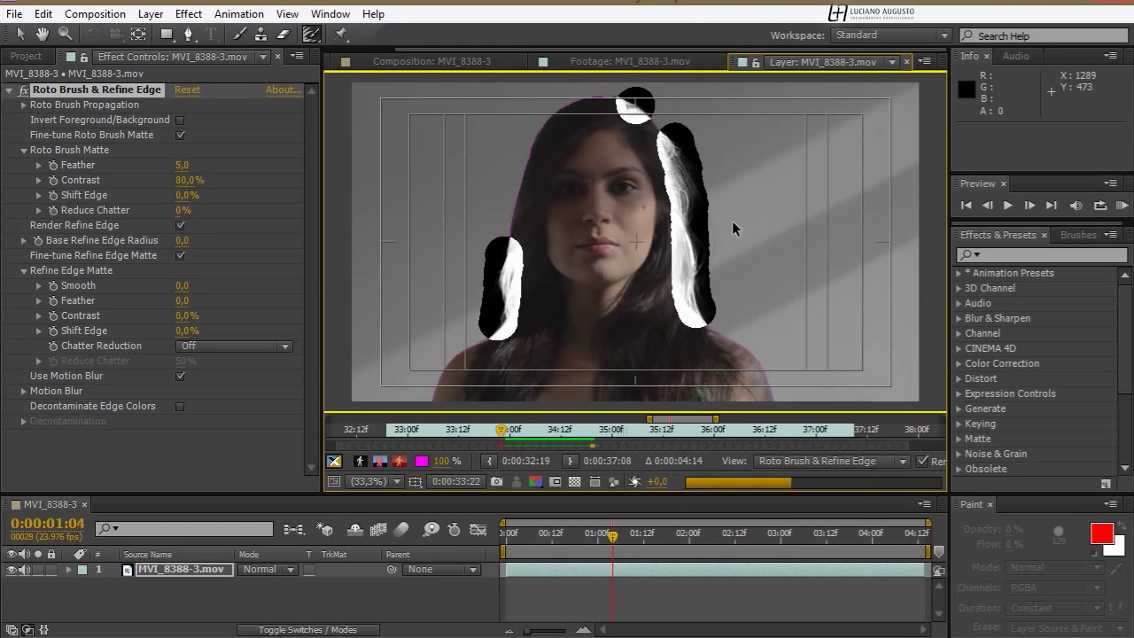
{"action": "key", "text": "Page_Up"}
{"action": "key", "text": "Page_Up"}
{"action": "key", "text": "Page_Up"}
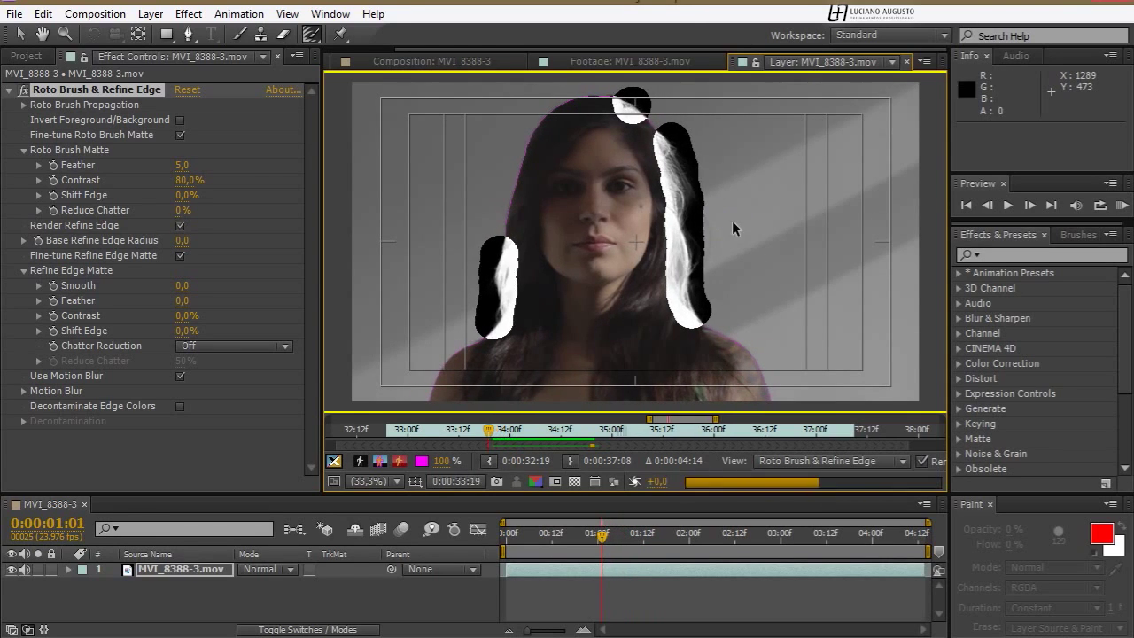
{"action": "key", "text": "Page_Up"}
{"action": "key", "text": "Page_Up"}
{"action": "key", "text": "Page_Up"}
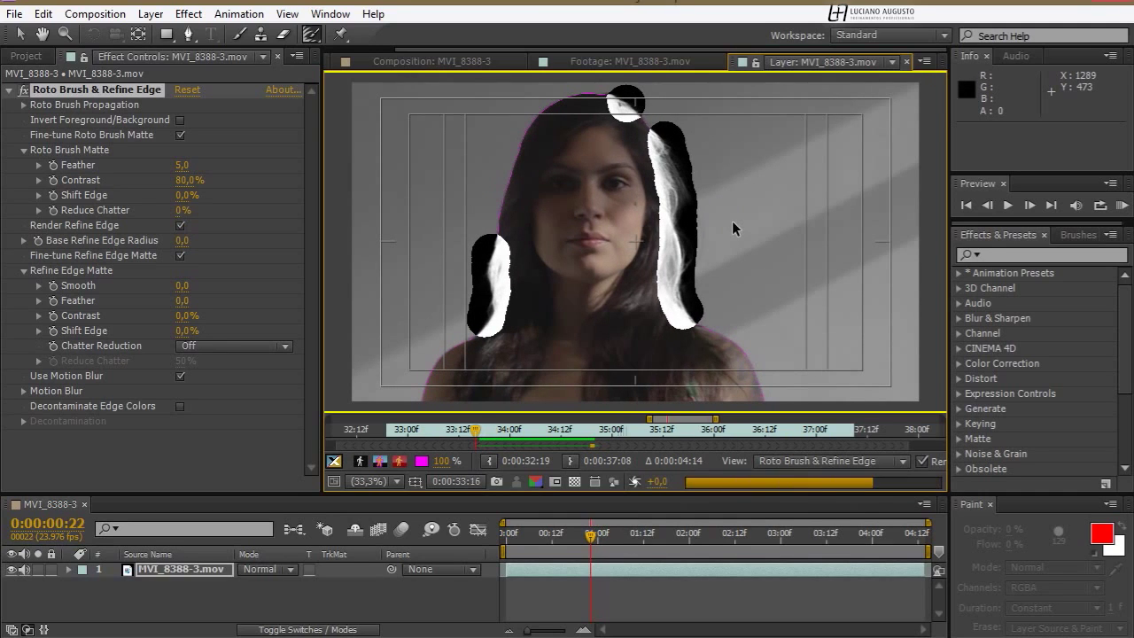
{"action": "key", "text": "Page_Up"}
{"action": "key", "text": "Page_Up"}
{"action": "key", "text": "Page_Up"}
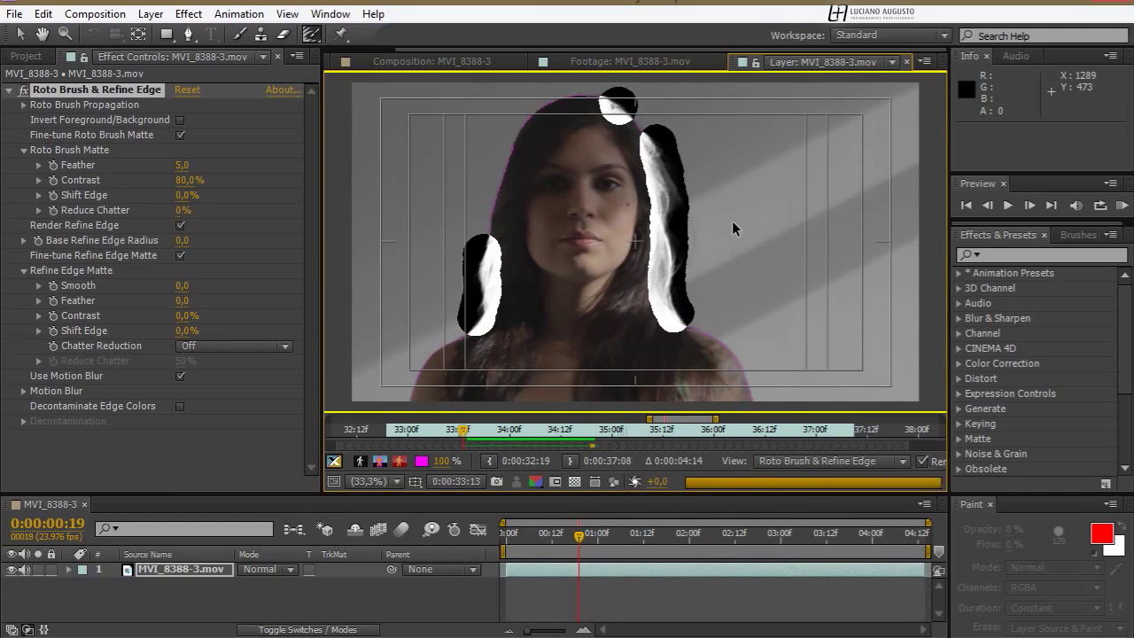
{"action": "key", "text": "Page_Up"}
{"action": "key", "text": "Page_Up"}
{"action": "key", "text": "Page_Up"}
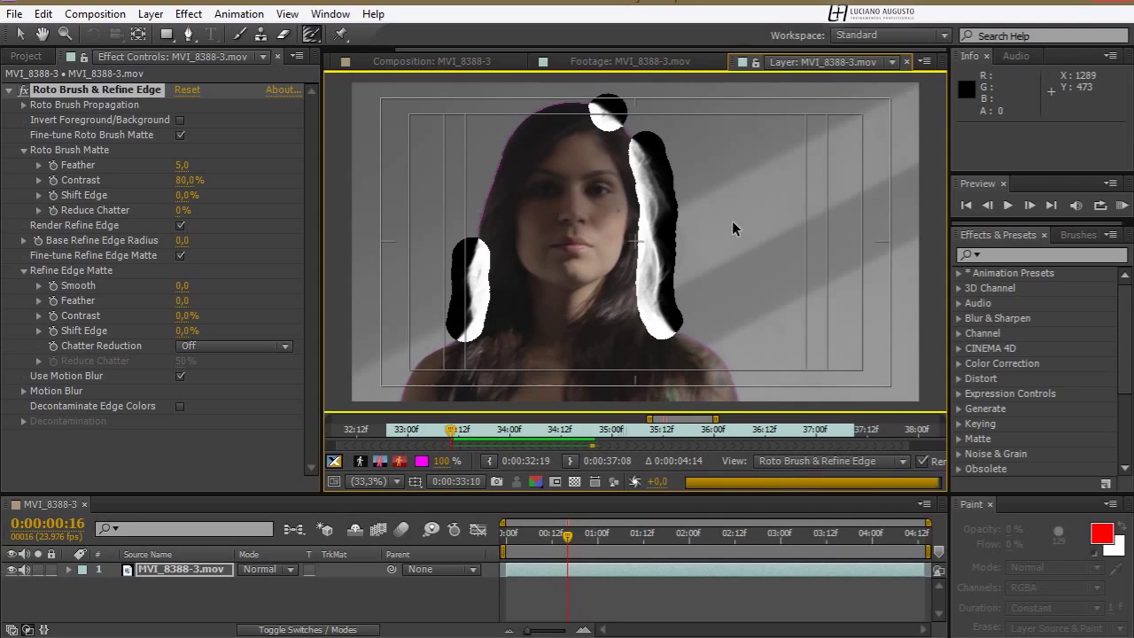
{"action": "key", "text": "Page_Up"}
{"action": "key", "text": "Page_Up"}
{"action": "key", "text": "Page_Up"}
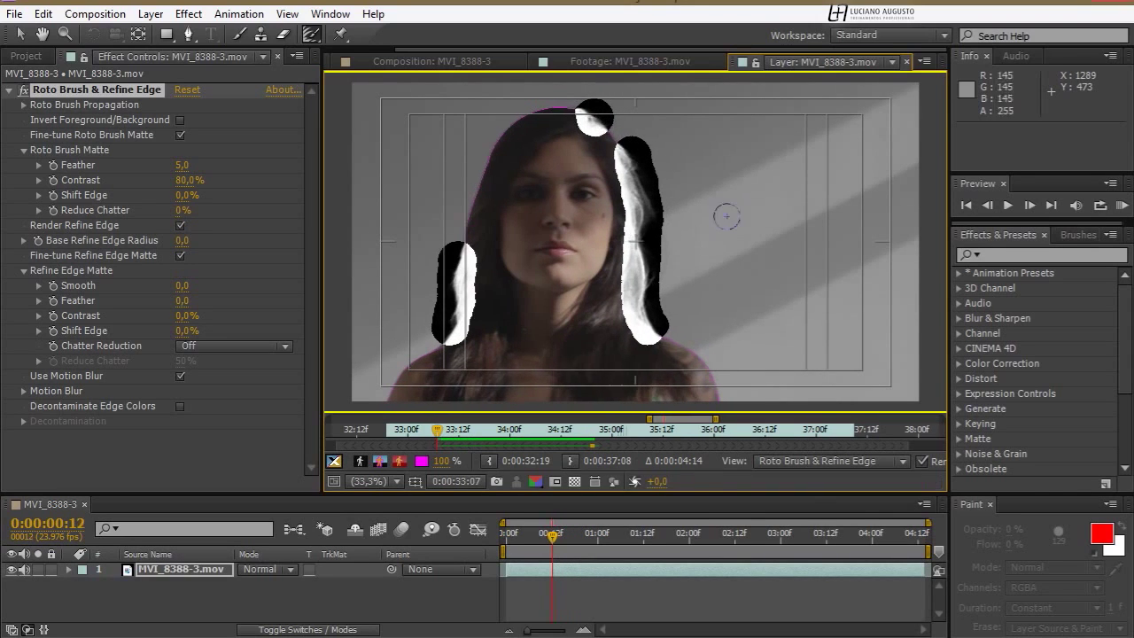
{"action": "key", "text": "Page_Up"}
{"action": "key", "text": "Page_Up"}
{"action": "key", "text": "Page_Up"}
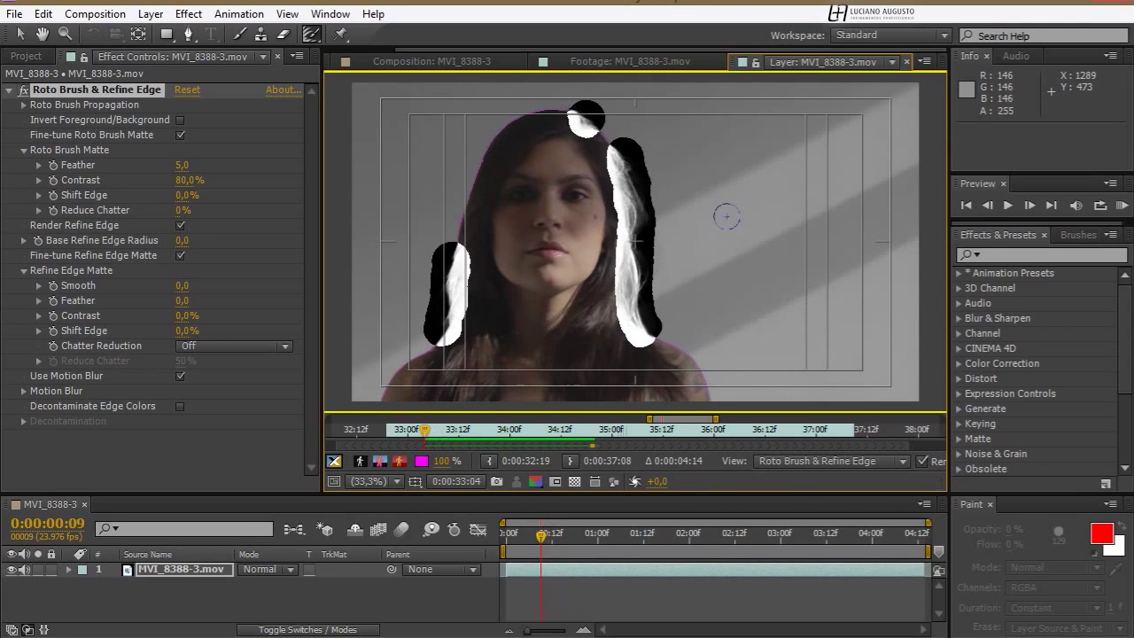
{"action": "key", "text": "Page_Up"}
{"action": "key", "text": "Page_Up"}
{"action": "key", "text": "Page_Up"}
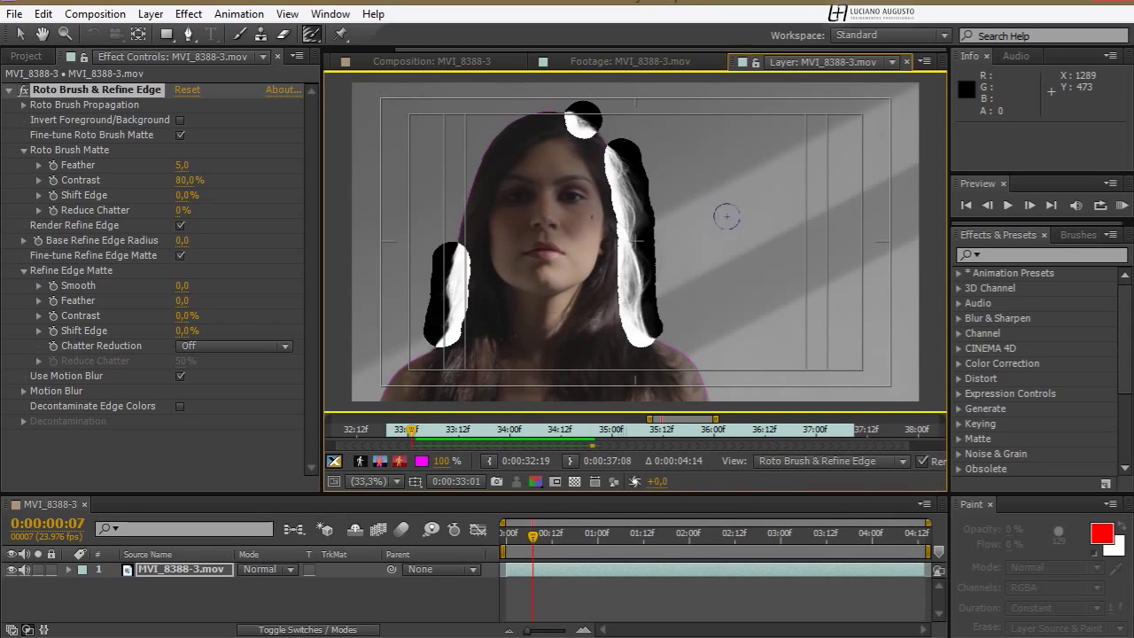
{"action": "key", "text": "Page_Up"}
{"action": "key", "text": "Page_Up"}
{"action": "key", "text": "Page_Up"}
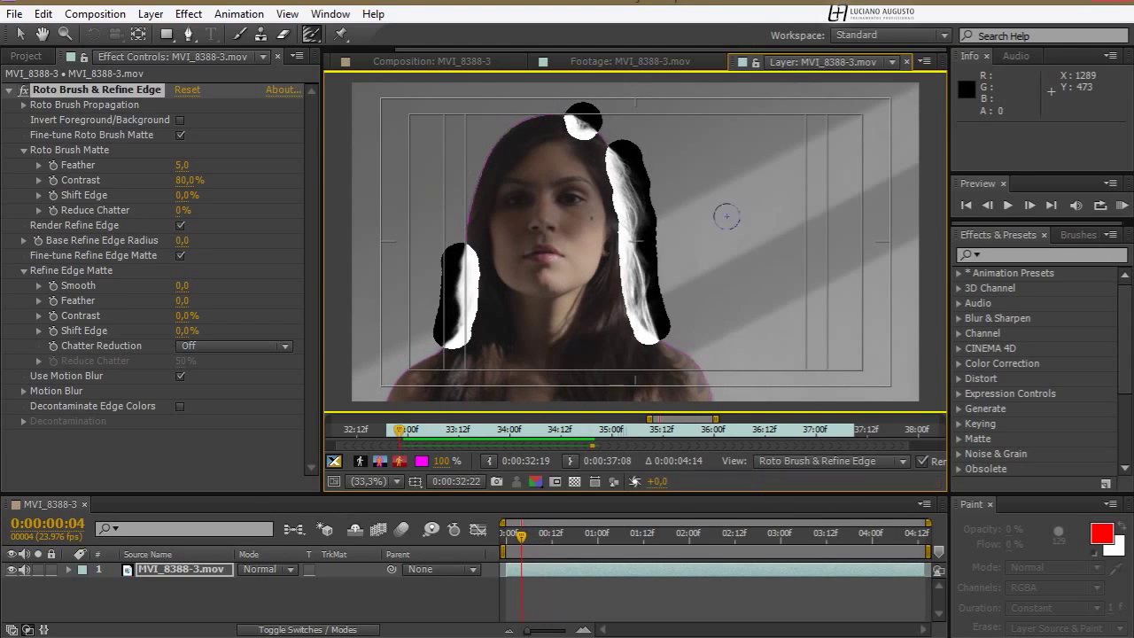
{"action": "key", "text": "Page_Up"}
{"action": "key", "text": "Page_Up"}
{"action": "key", "text": "Page_Up"}
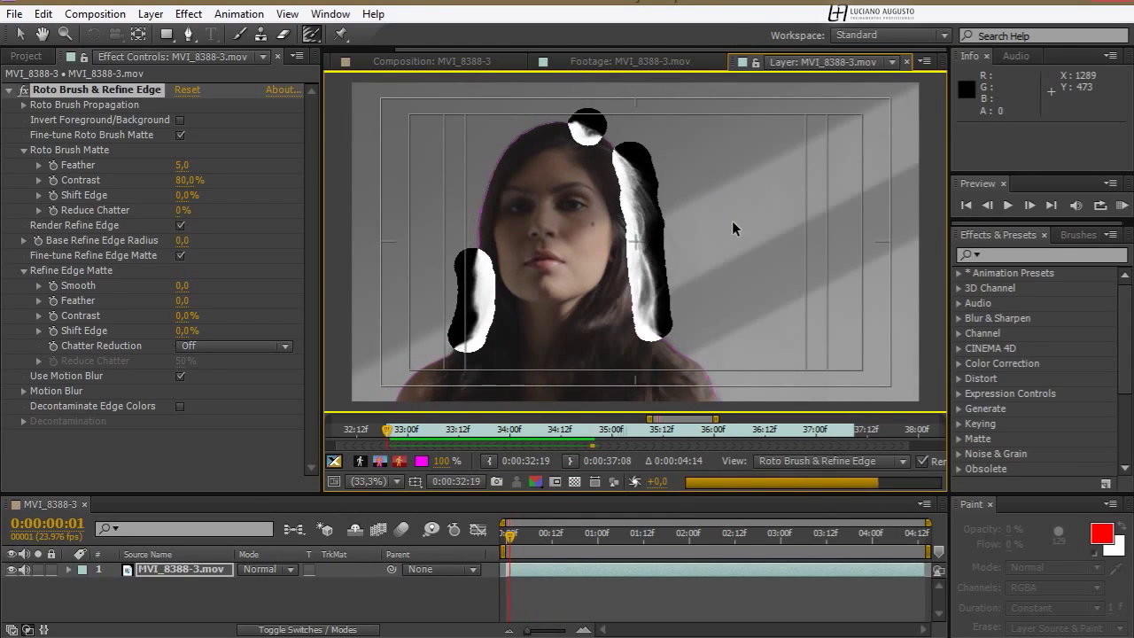
Step: Return to the Roto Brush base frame and propagate the Refine Edge matte forward frame by frame to 0:00:02:17
{"action": "left_click_drag", "start_coordinate": [386, 428], "coordinate": [594, 435]}
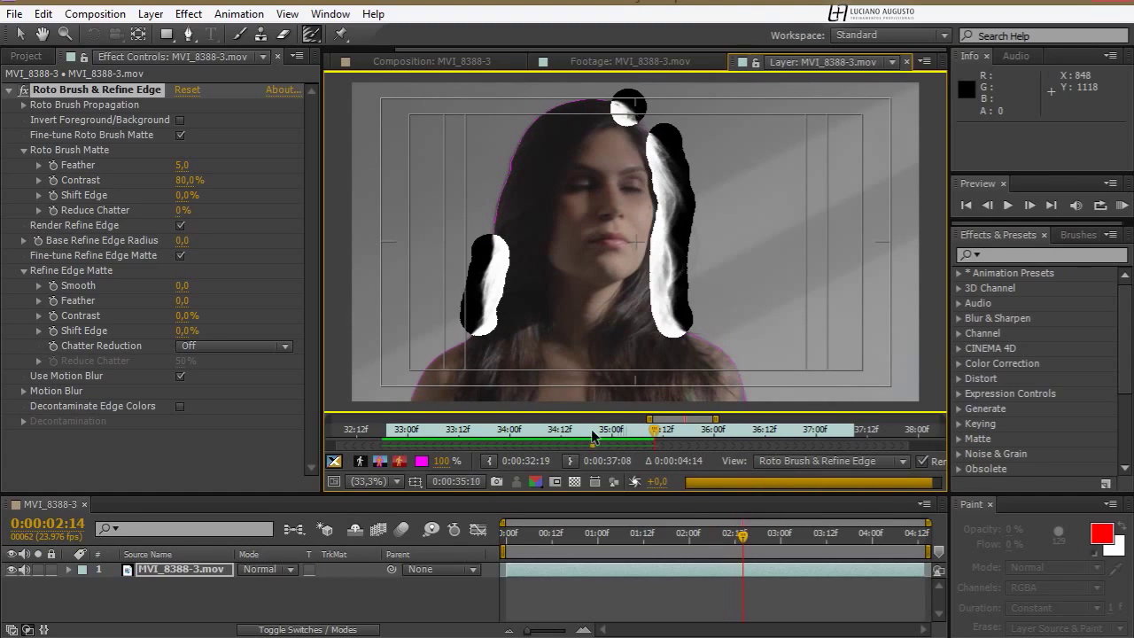
{"action": "key", "text": "Page_Down"}
{"action": "key", "text": "Page_Down"}
{"action": "key", "text": "Page_Up"}
{"action": "key", "text": "Page_Up"}
{"action": "key", "text": "Page_Up"}
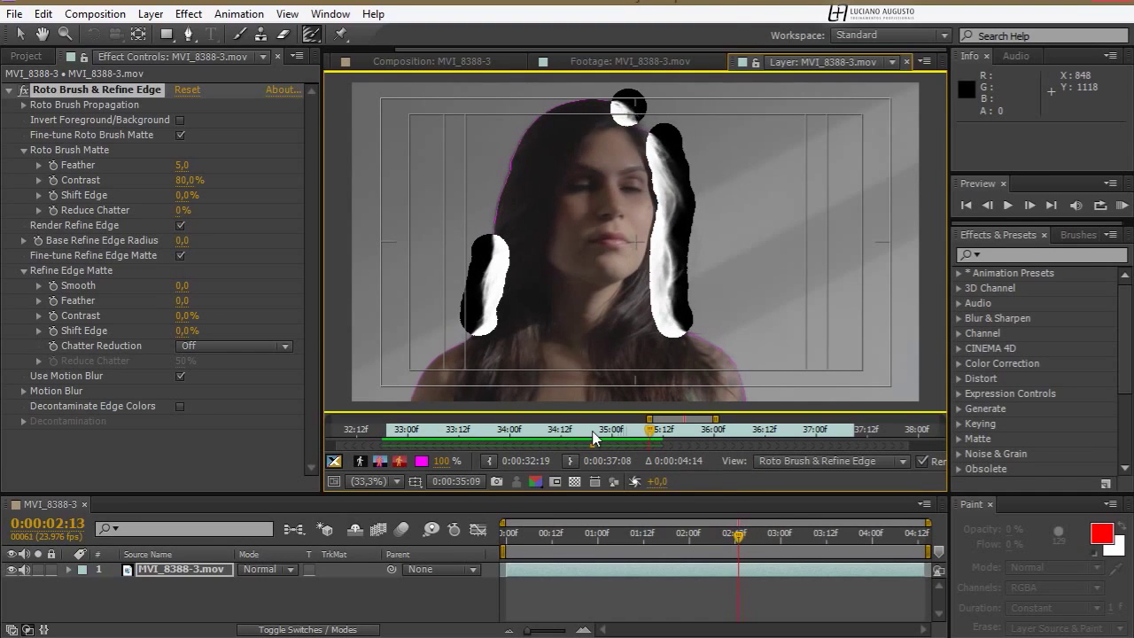
{"action": "key", "text": "Page_Down"}
{"action": "key", "text": "Page_Down"}
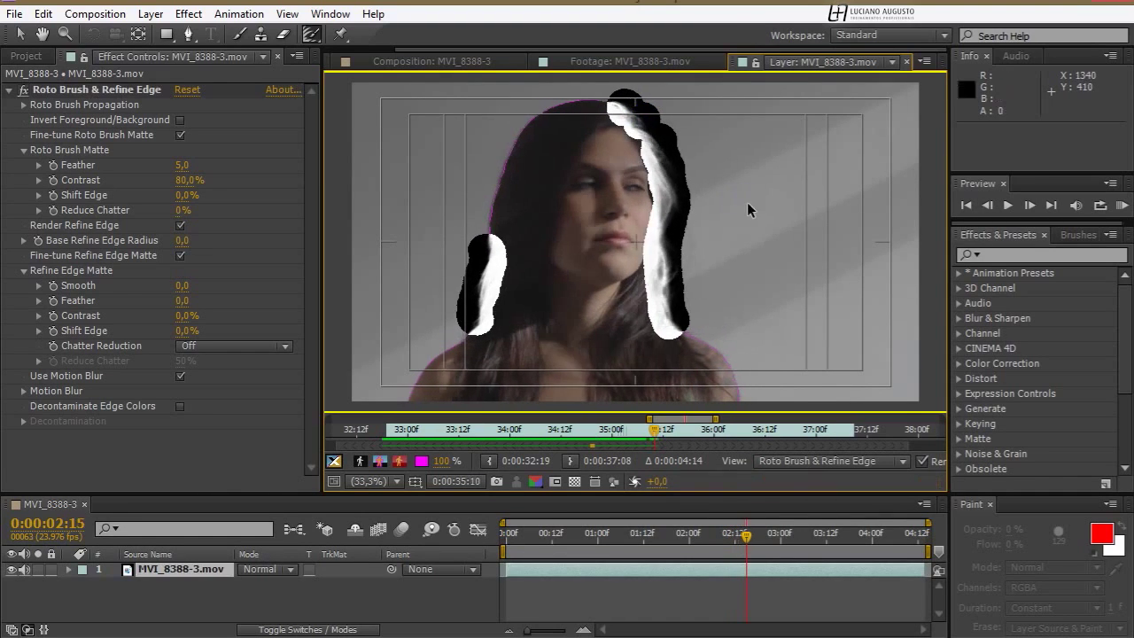
{"action": "key", "text": "Page_Down"}
{"action": "key", "text": "Page_Down"}
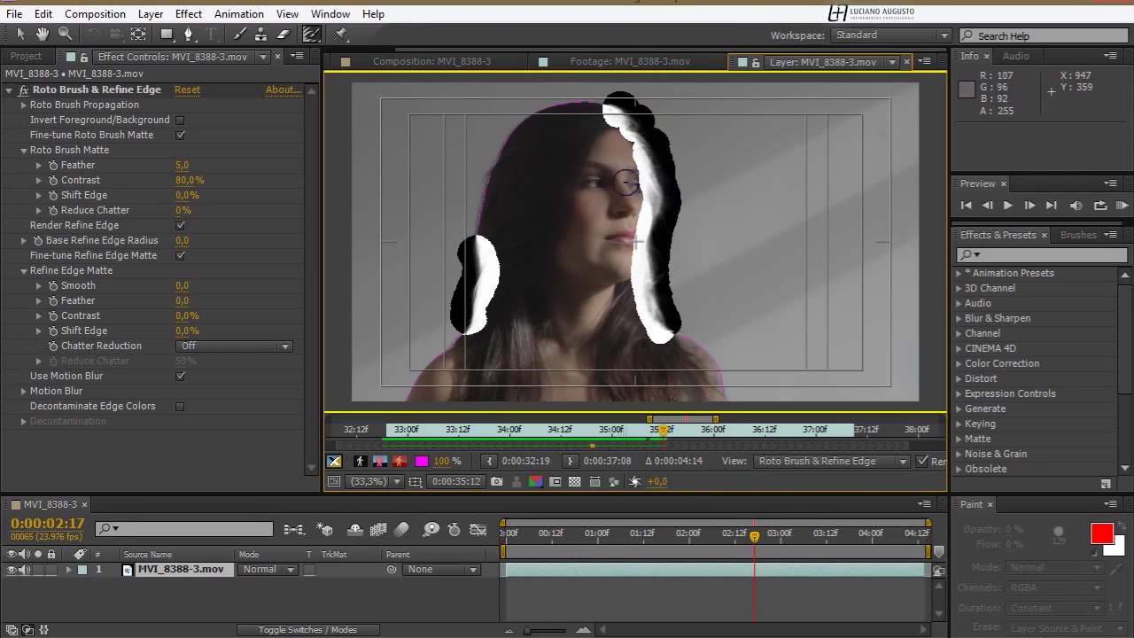
Step: Try correcting the edge along the woman's face profile with brush strokes from the eye down to the chin at 0:00:02:17
{"action": "left_click_drag", "start_coordinate": [626, 183], "coordinate": [634, 216]}
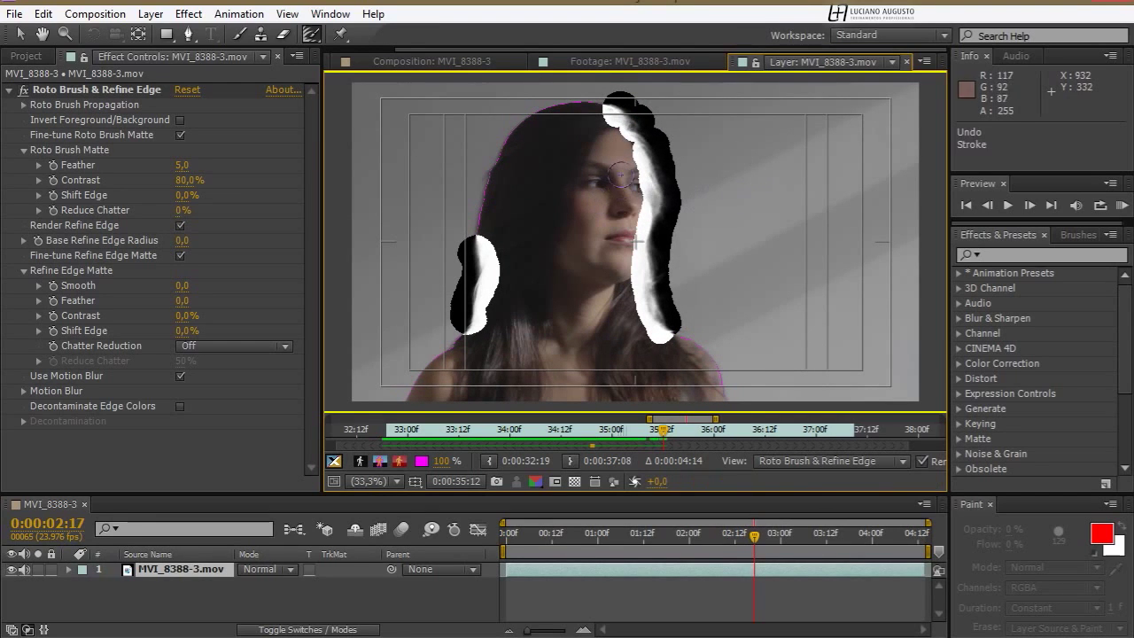
{"action": "left_click_drag", "start_coordinate": [624, 177], "coordinate": [617, 285]}
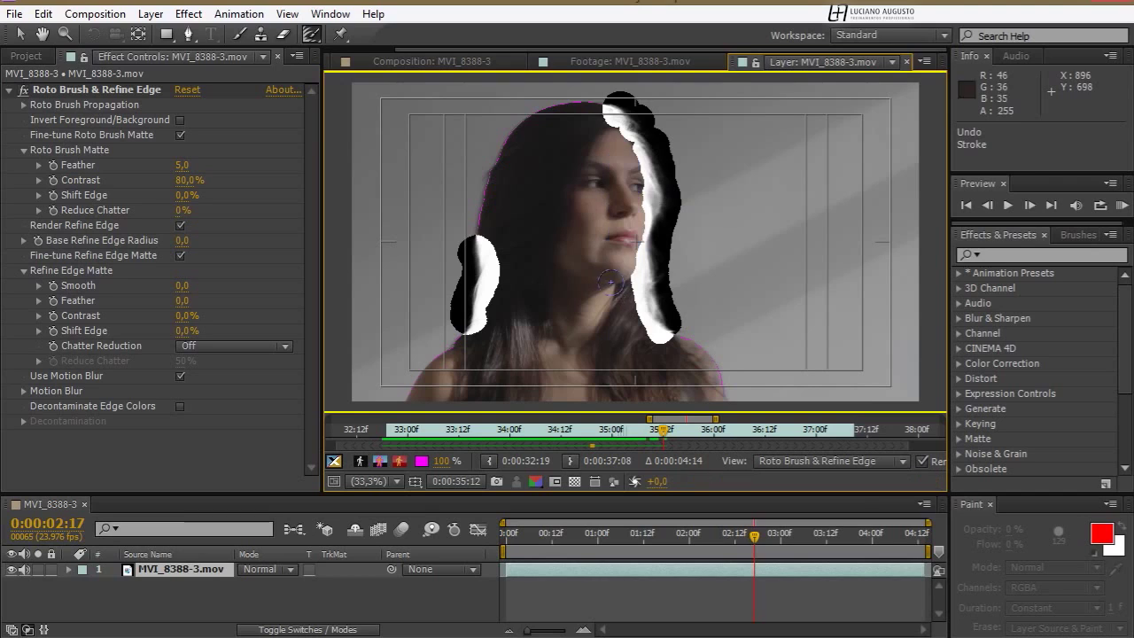
Step: At 0:00:02:18, add a Refine Edge patch to the back of her head and trim the inner edges beside her hair and face with a smaller brush
{"action": "key", "text": "Page_Down"}
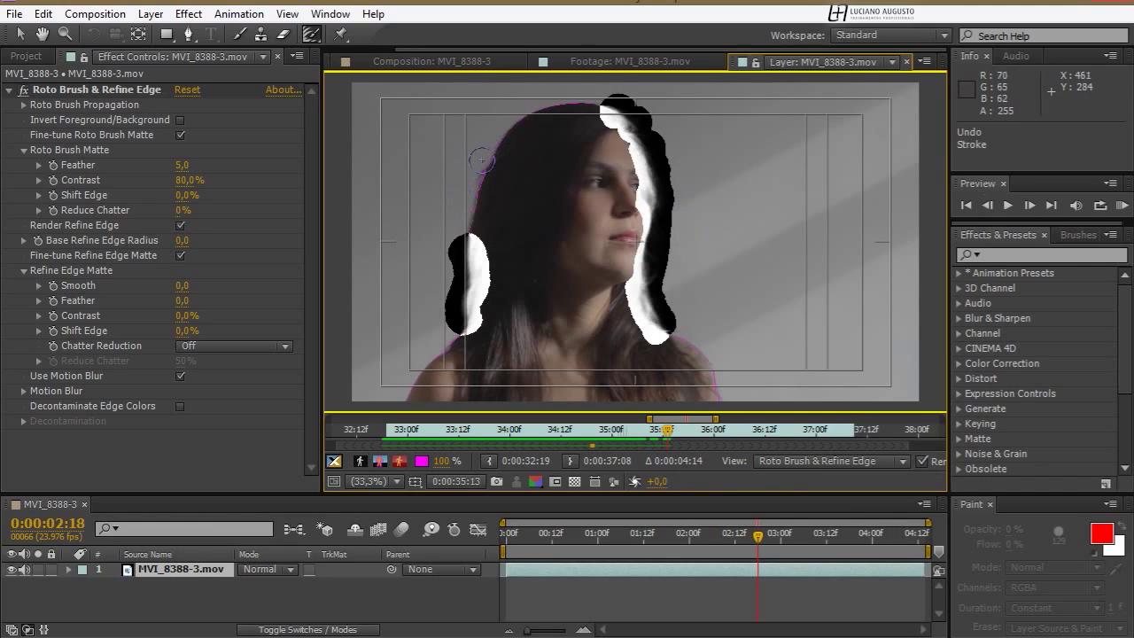
{"action": "left_click_drag", "start_coordinate": [487, 166], "coordinate": [472, 191], "text": "ctrl"}
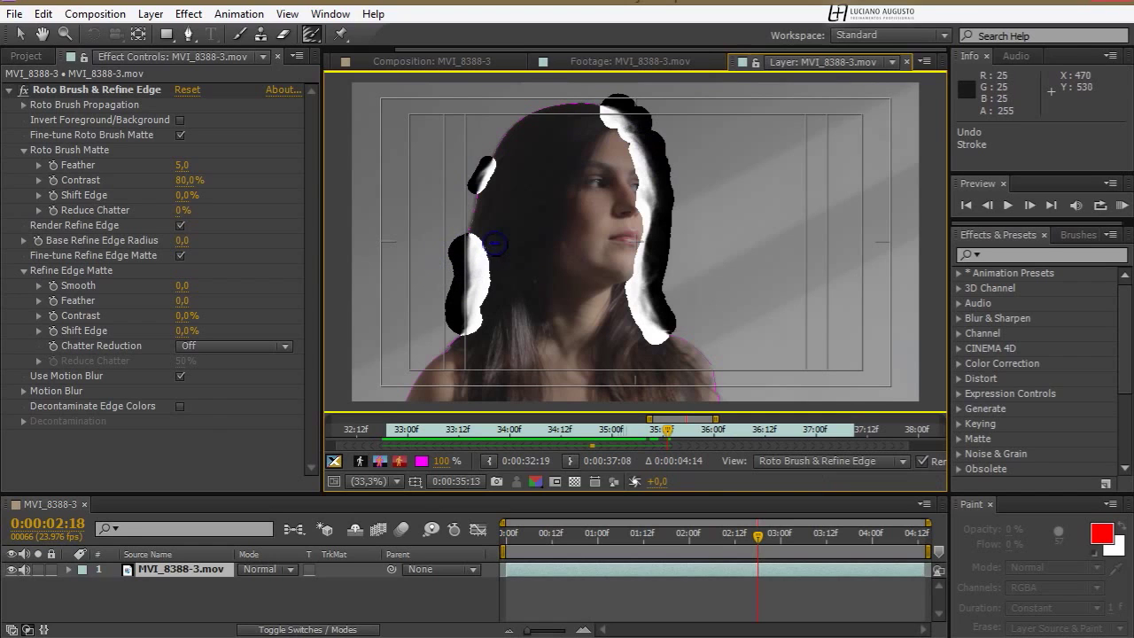
{"action": "left_click_drag", "start_coordinate": [494, 269], "coordinate": [484, 332]}
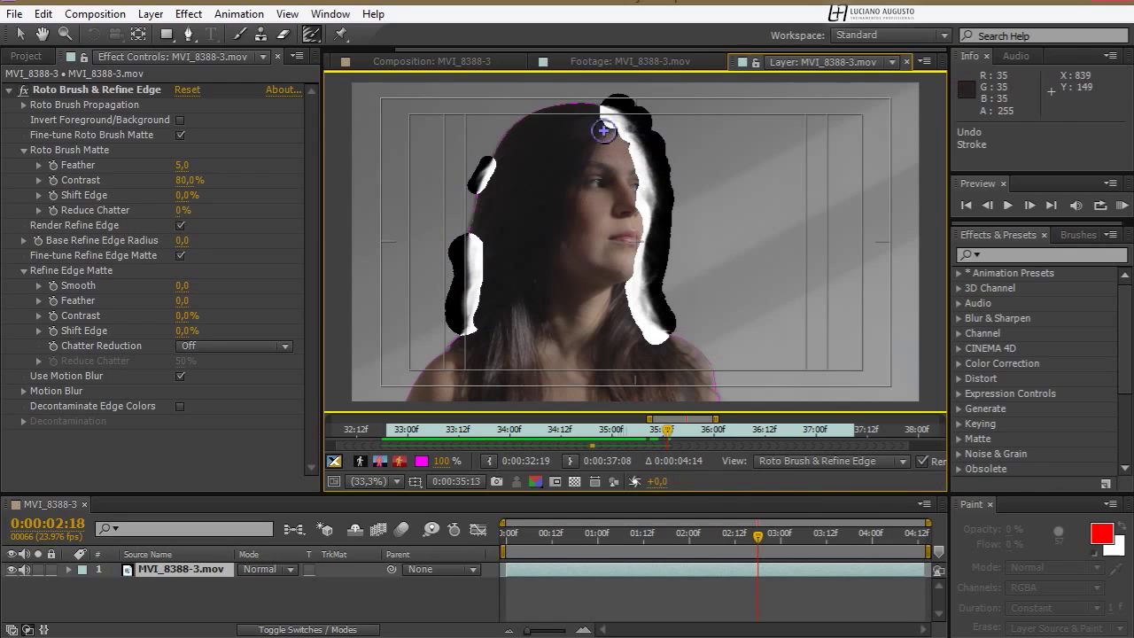
{"action": "mouse_move", "coordinate": [605, 130]}
{"action": "left_mouse_down"}
{"action": "mouse_move", "coordinate": [626, 152]}
{"action": "mouse_move", "coordinate": [637, 215]}
{"action": "left_mouse_up"}
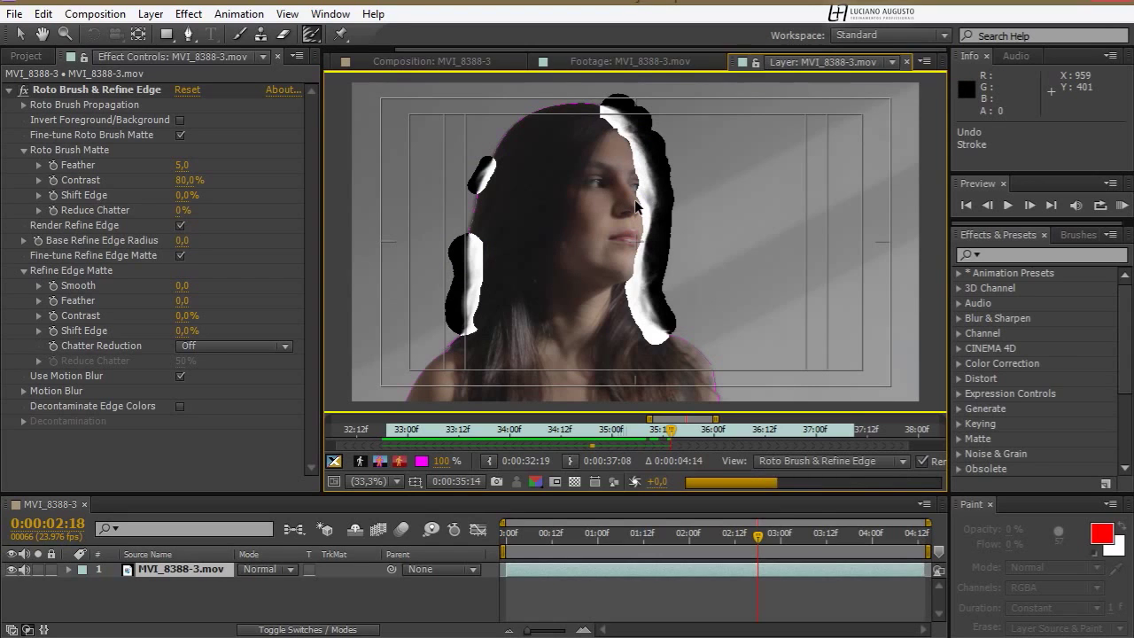
Step: Erase the Refine Edge area from the face profile and the hair below the chin at 0:00:02:19, and propagate the correction to 0:00:02:20
{"action": "key", "text": "Page_Down"}
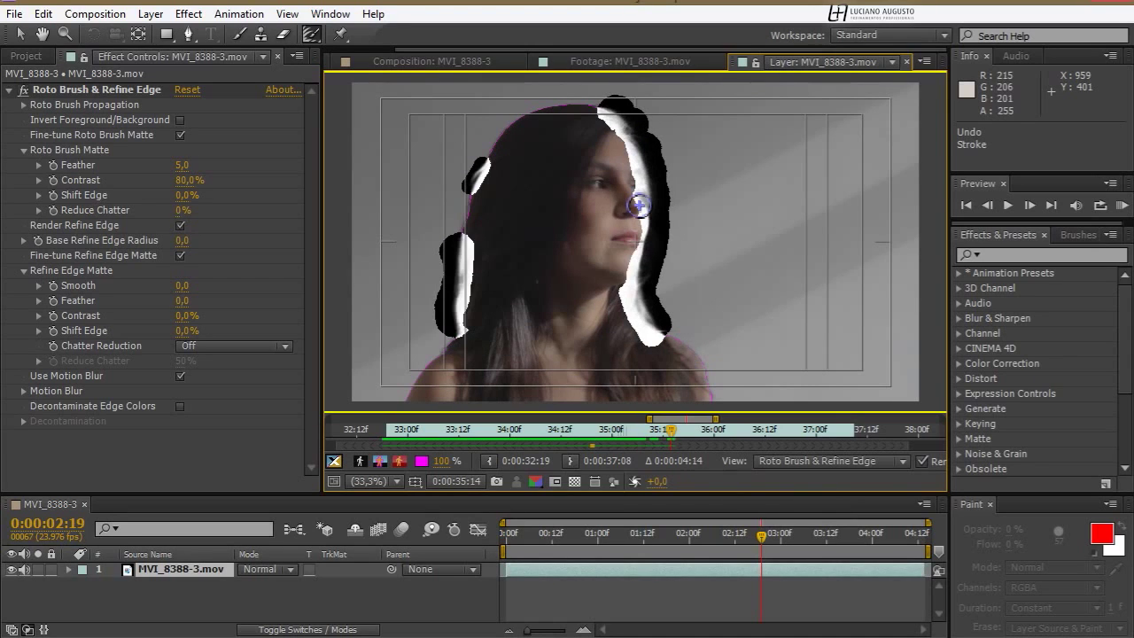
{"action": "key", "text": "Page_Down"}
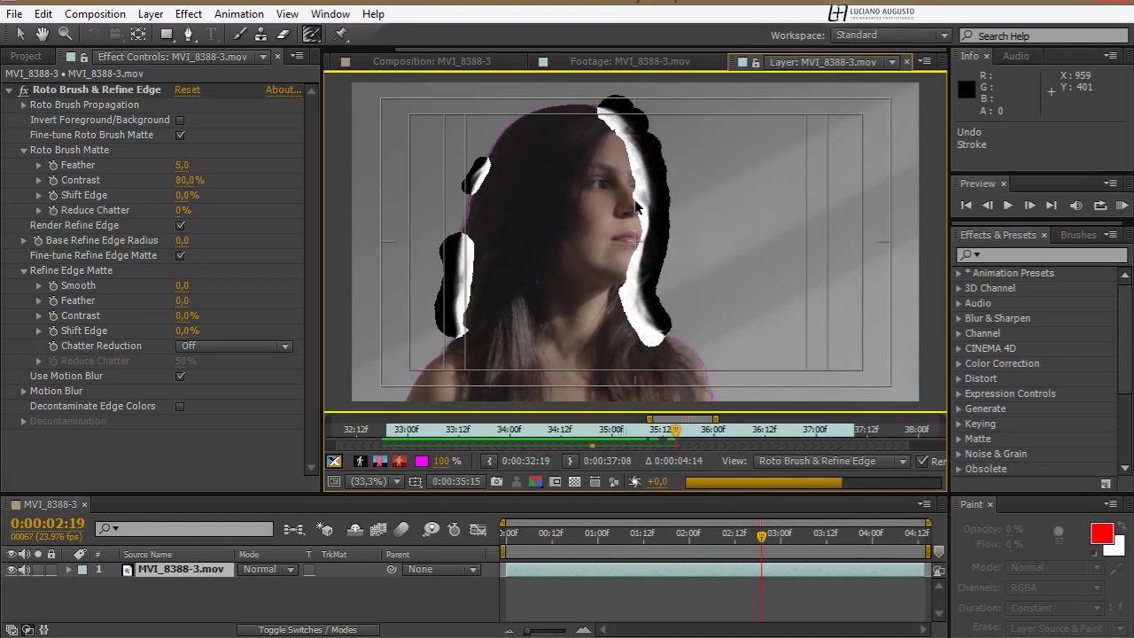
{"action": "key", "text": "Page_Down"}
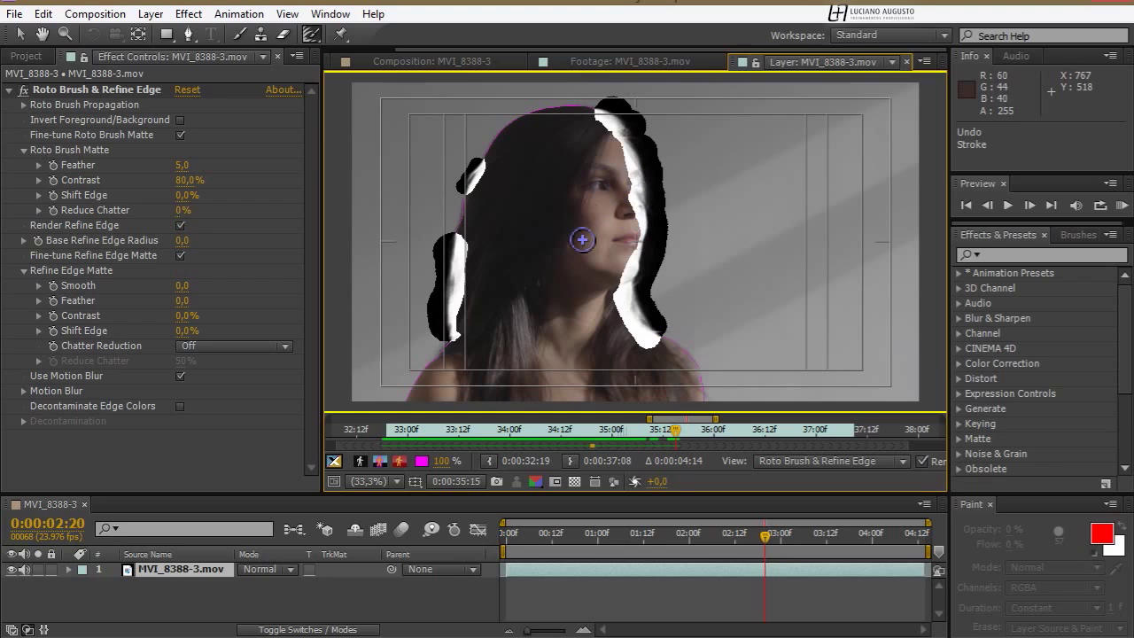
{"action": "key", "text": "Page_Up"}
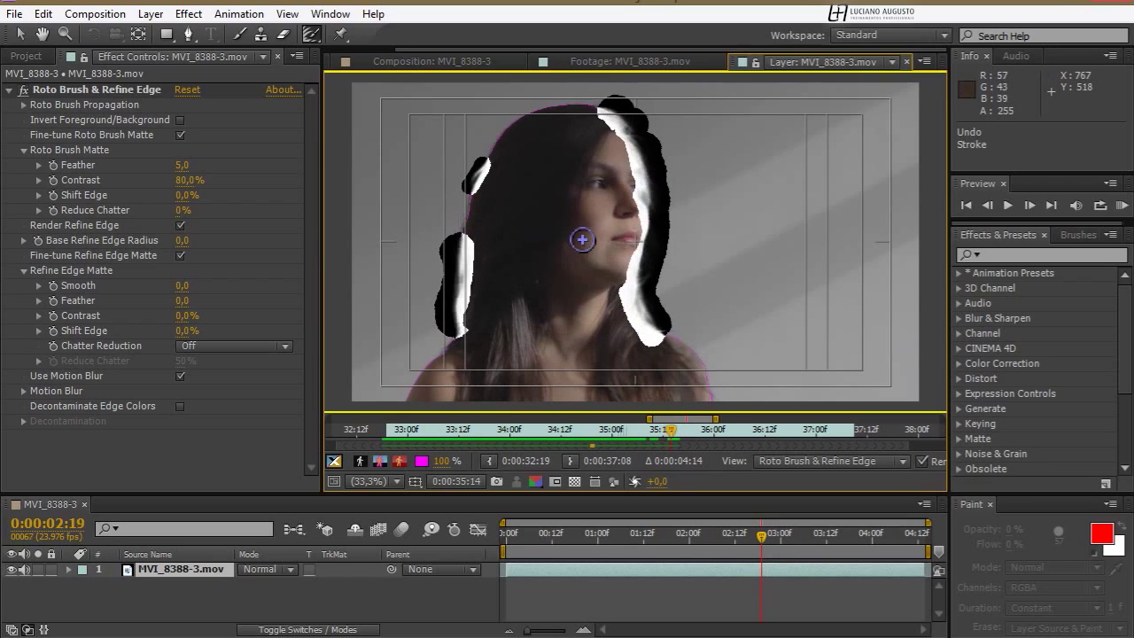
{"action": "left_click", "coordinate": [632, 175], "text": "alt"}
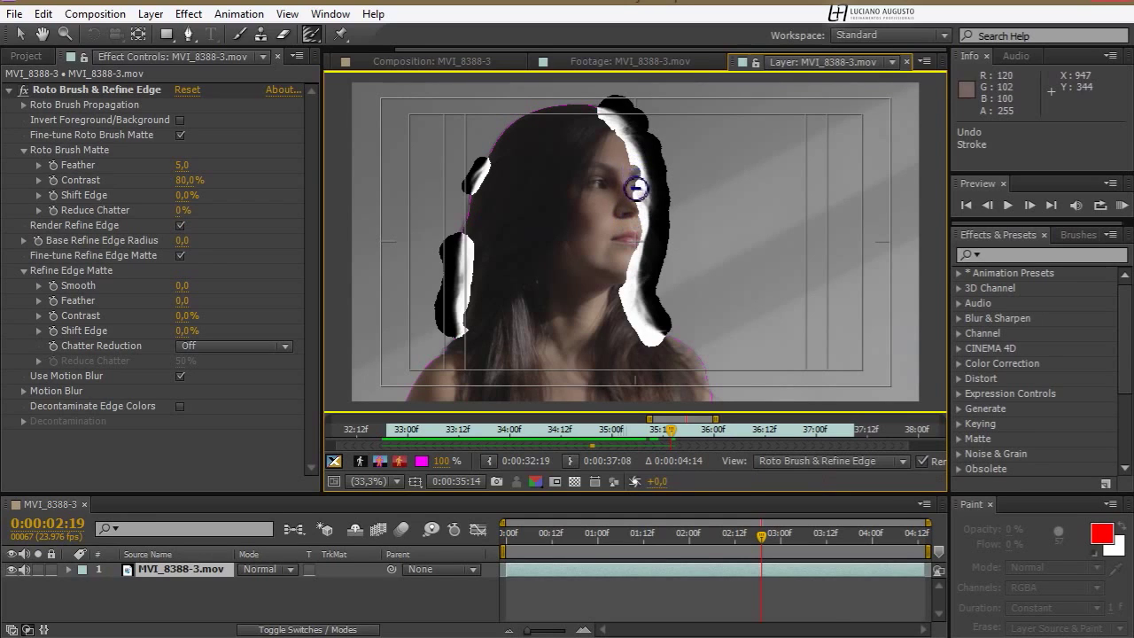
{"action": "left_click_drag", "start_coordinate": [634, 188], "coordinate": [634, 219]}
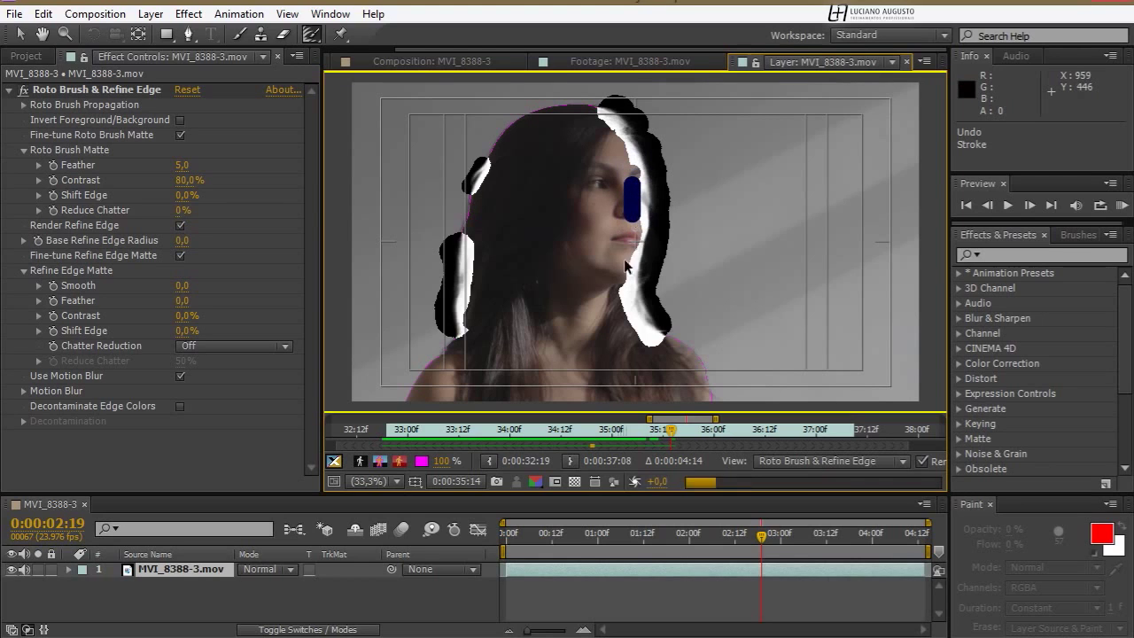
{"action": "left_click", "coordinate": [631, 347], "text": "alt"}
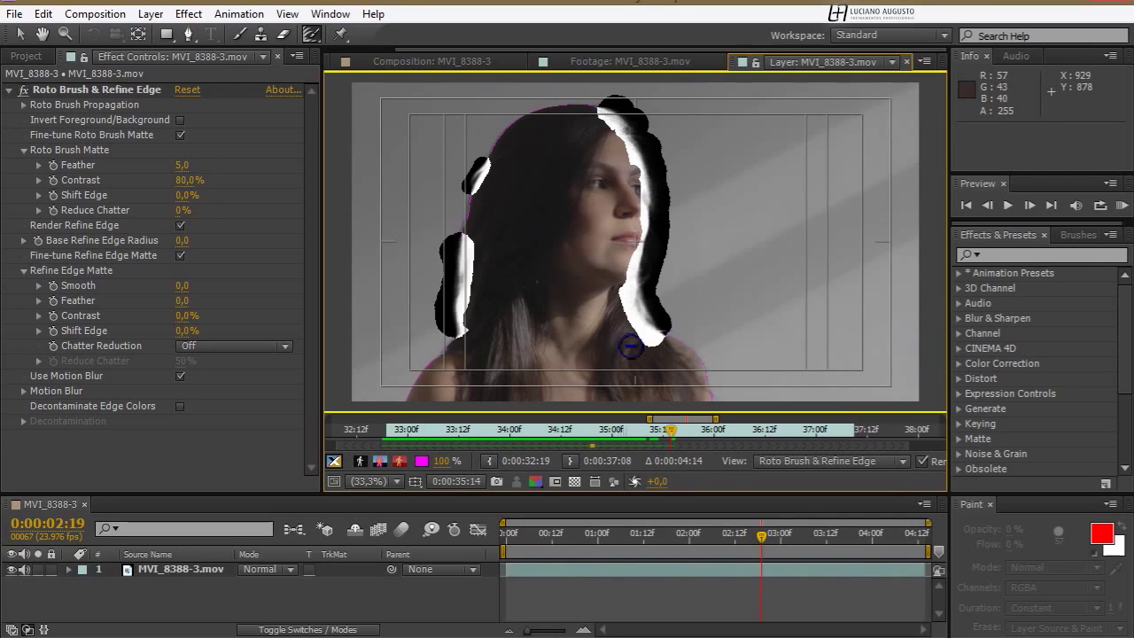
{"action": "key", "text": "Page_Down"}
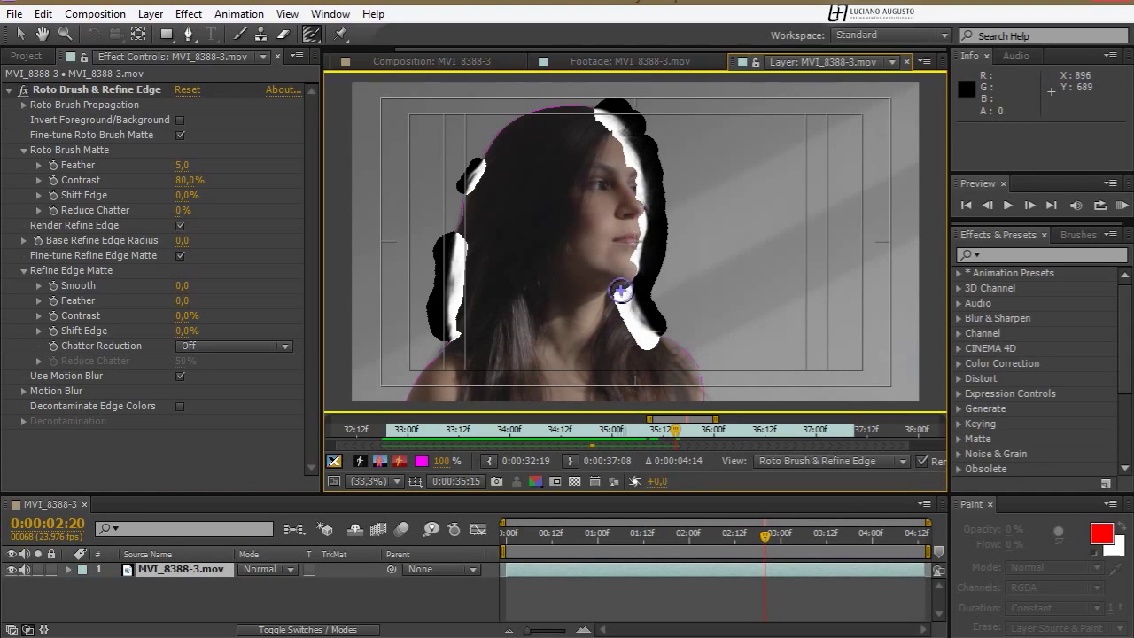
Step: Trim the inner Refine Edge area over the brow and nose at 0:00:02:21 and propagate it one frame forward
{"action": "key", "text": "Page_Down"}
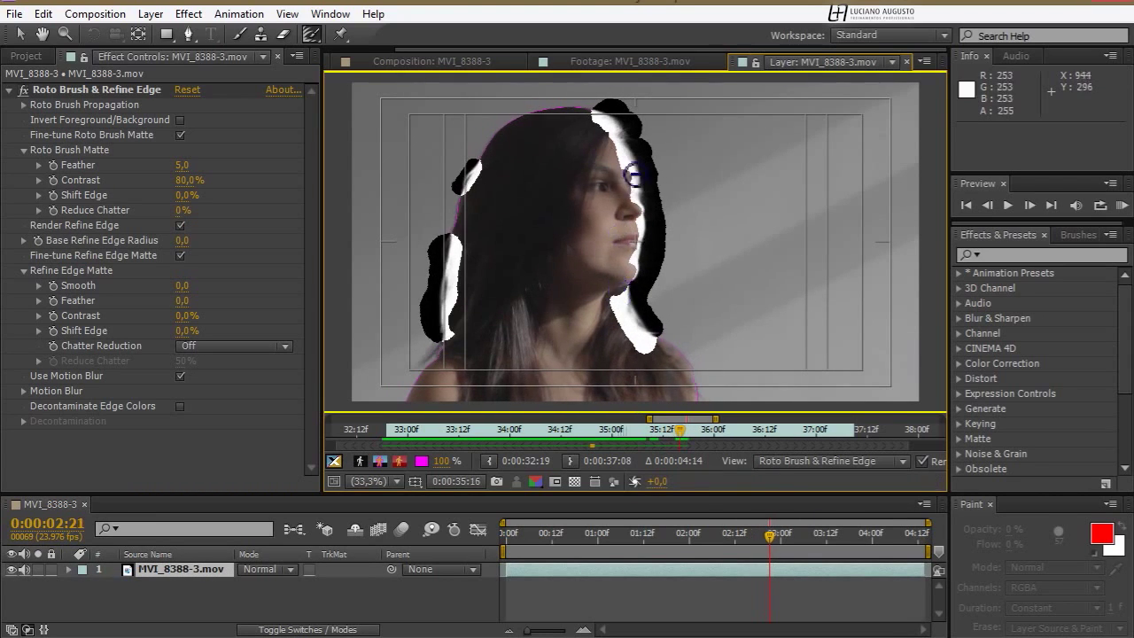
{"action": "left_click_drag", "start_coordinate": [635, 176], "coordinate": [629, 212]}
{"action": "key", "text": "Page_Down"}
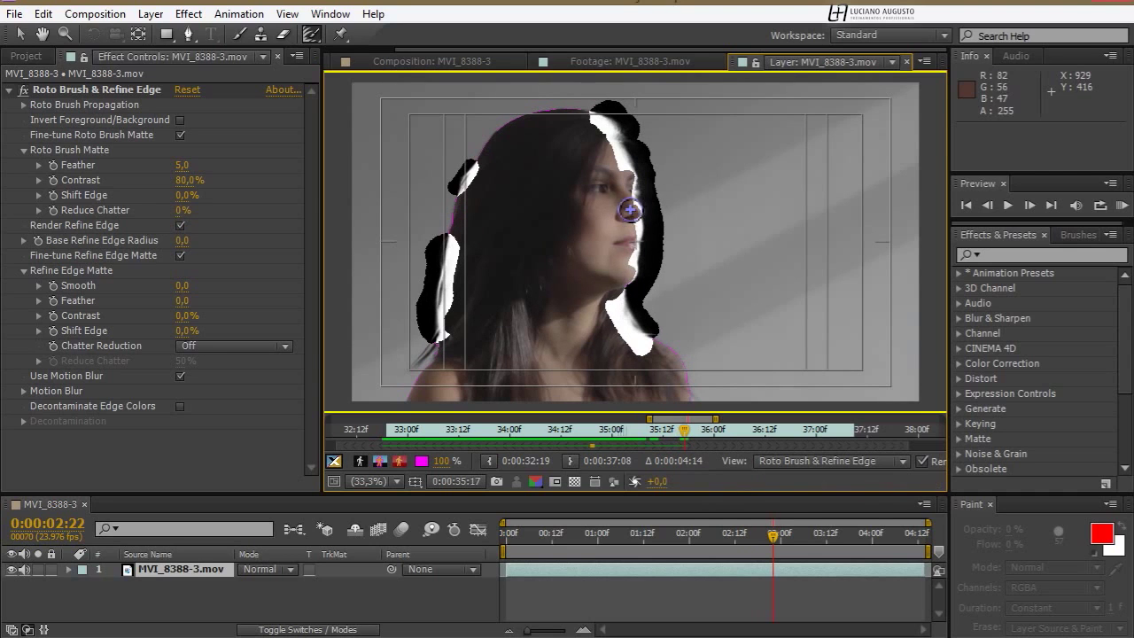
Step: Propagate the Refine Edge matte forward frame by frame to 0:00:03:08
{"action": "key", "text": "Page_Down"}
{"action": "key", "text": "Page_Down"}
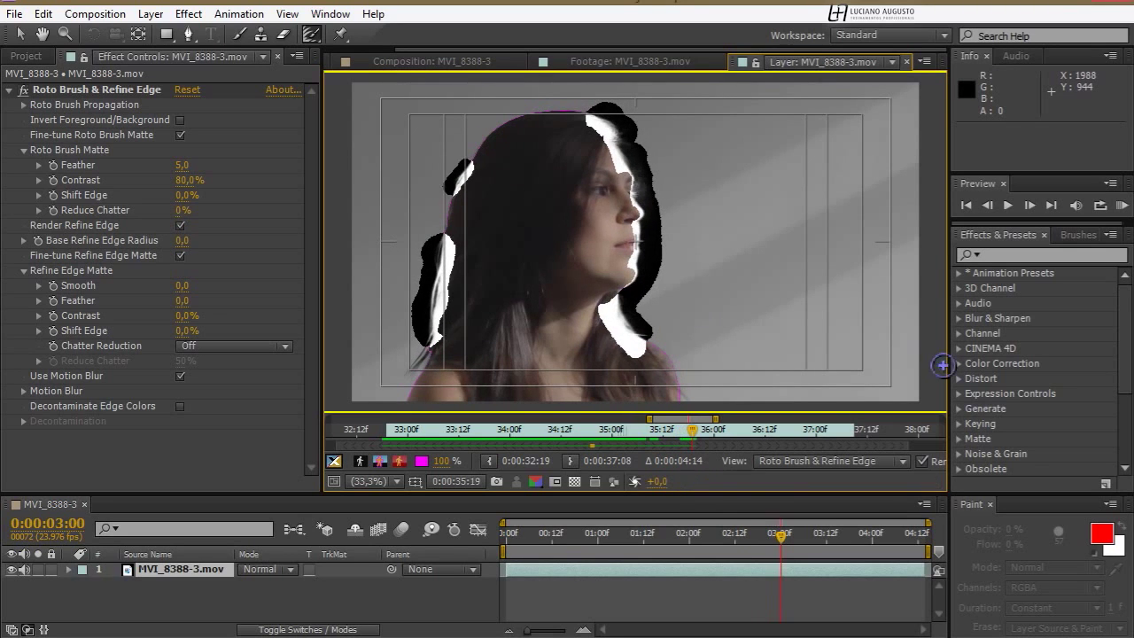
{"action": "key", "text": "Page_Down"}
{"action": "key", "text": "Page_Down"}
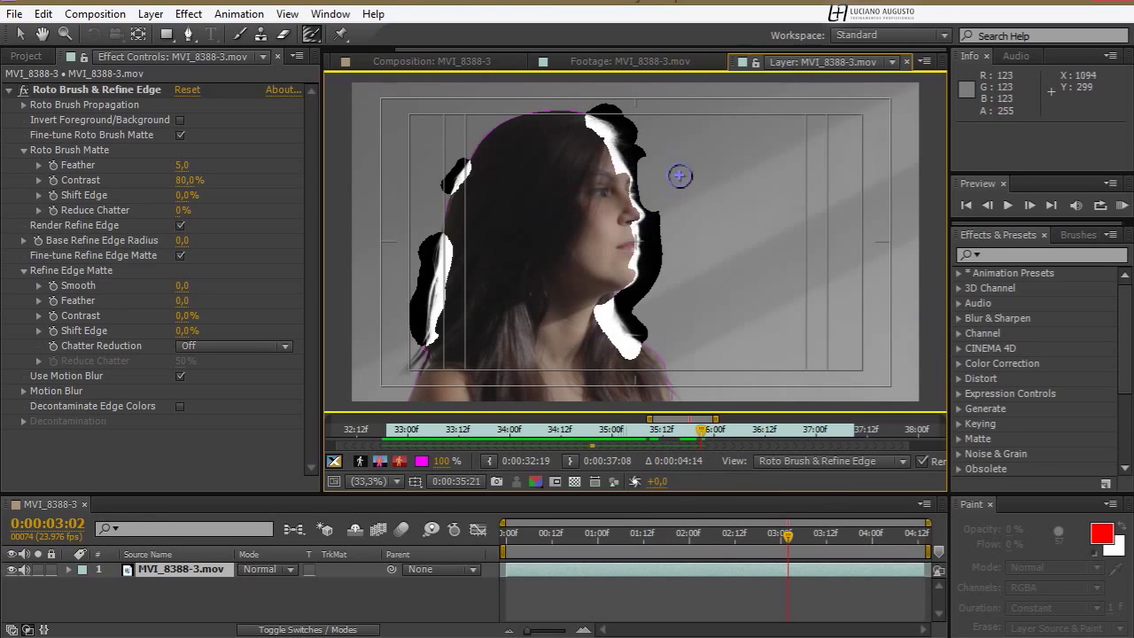
{"action": "key", "text": "Page_Down"}
{"action": "key", "text": "Page_Down"}
{"action": "key", "text": "Page_Down"}
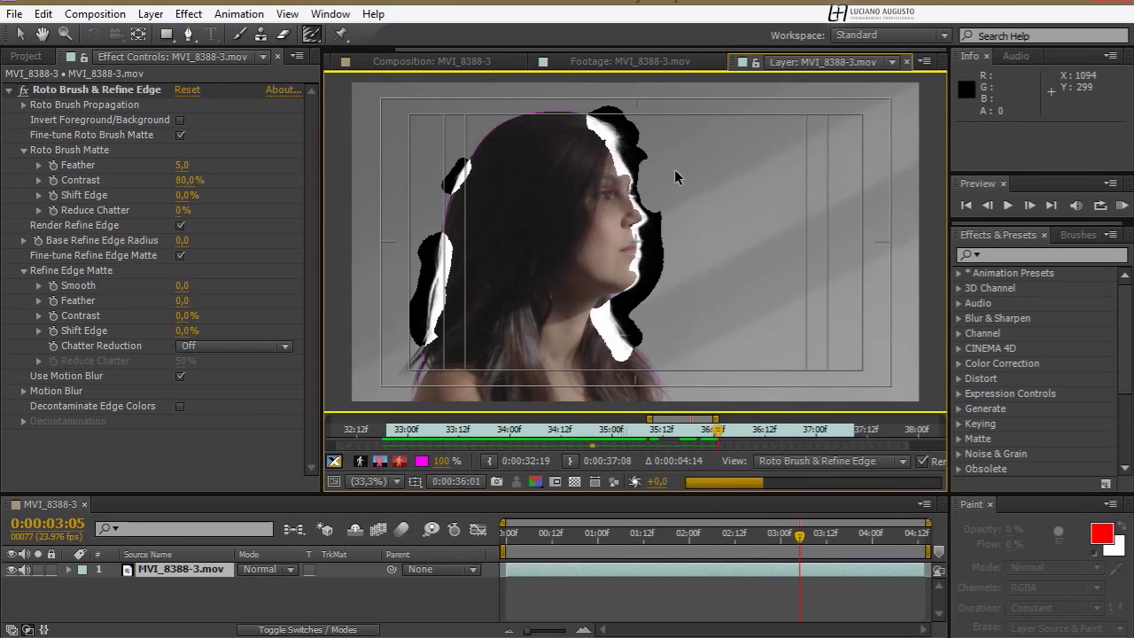
{"action": "key", "text": "Page_Down"}
{"action": "key", "text": "Page_Down"}
{"action": "key", "text": "Page_Down"}
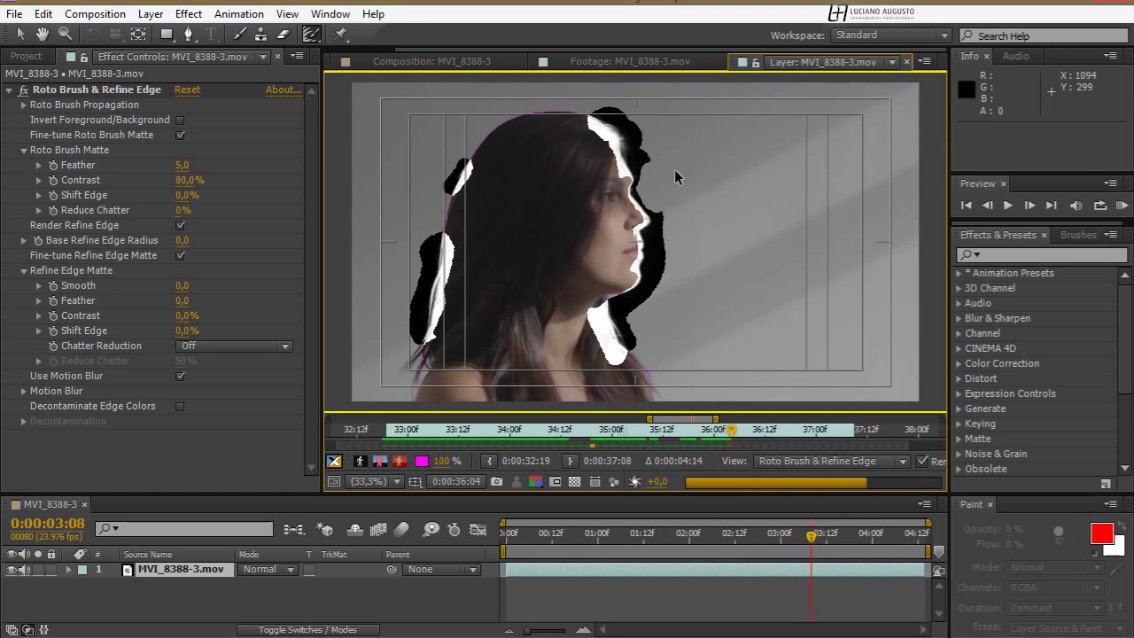
Step: Return to 0:00:02:20 and extend the Refine Edge area down the back hair to the shoulder, widening it again at 0:00:02:21
{"action": "key", "text": "Page_Up"}
{"action": "key", "text": "Page_Up"}
{"action": "key", "text": "Page_Up"}
{"action": "key", "text": "Page_Up"}
{"action": "key", "text": "Page_Up"}
{"action": "key", "text": "Page_Up"}
{"action": "key", "text": "Page_Up"}
{"action": "key", "text": "Page_Up"}
{"action": "key", "text": "Page_Up"}
{"action": "key", "text": "Page_Up"}
{"action": "key", "text": "Page_Up"}
{"action": "key", "text": "Page_Up"}
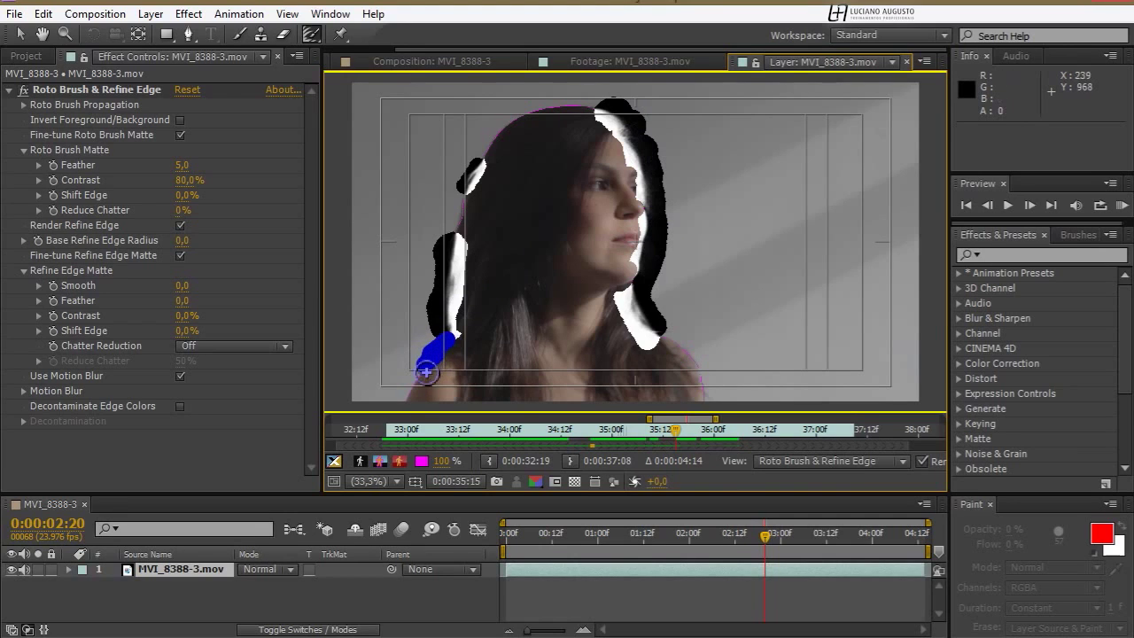
{"action": "left_click_drag", "start_coordinate": [426, 373], "coordinate": [427, 372]}
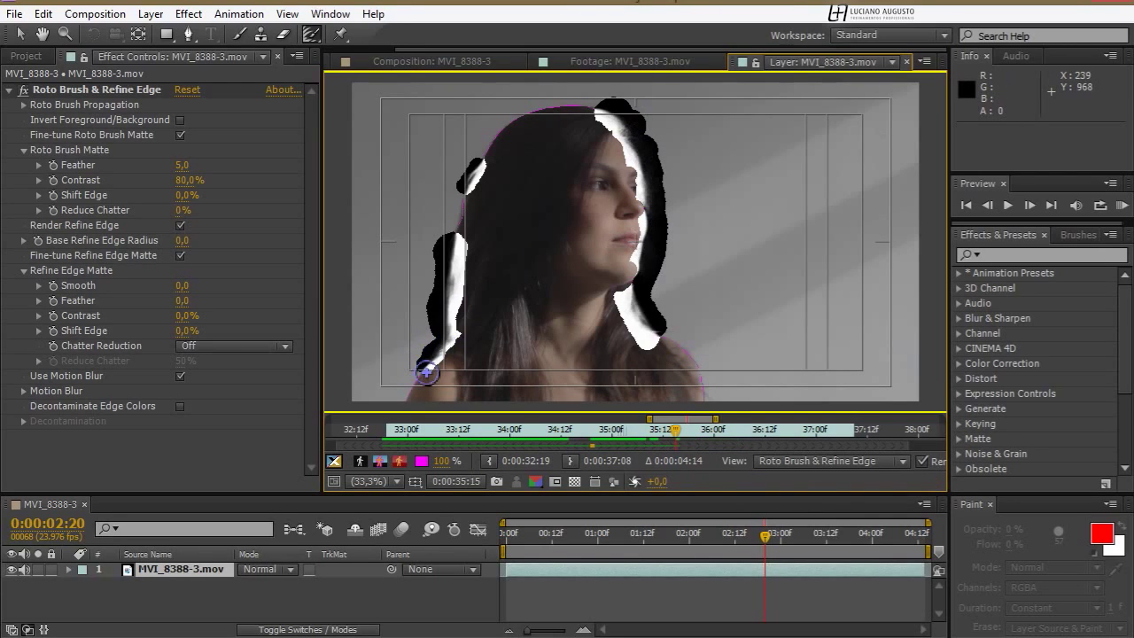
{"action": "key", "text": "Page_Down"}
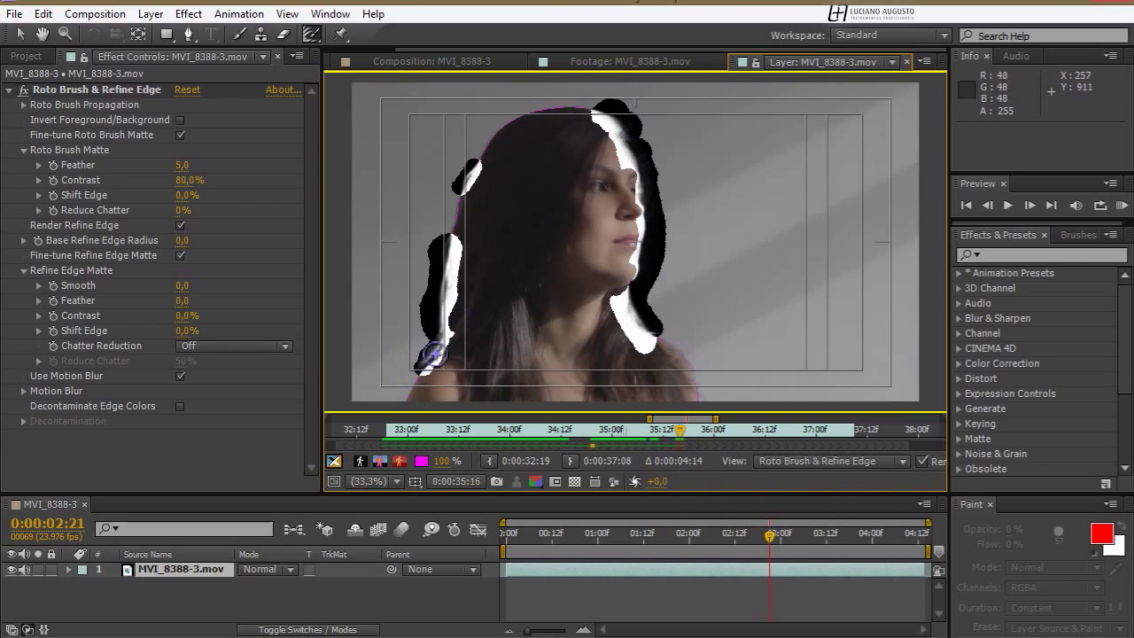
{"action": "mouse_move", "coordinate": [431, 350]}
{"action": "left_mouse_down"}
{"action": "mouse_move", "coordinate": [412, 377]}
{"action": "mouse_move", "coordinate": [451, 330]}
{"action": "left_mouse_up"}
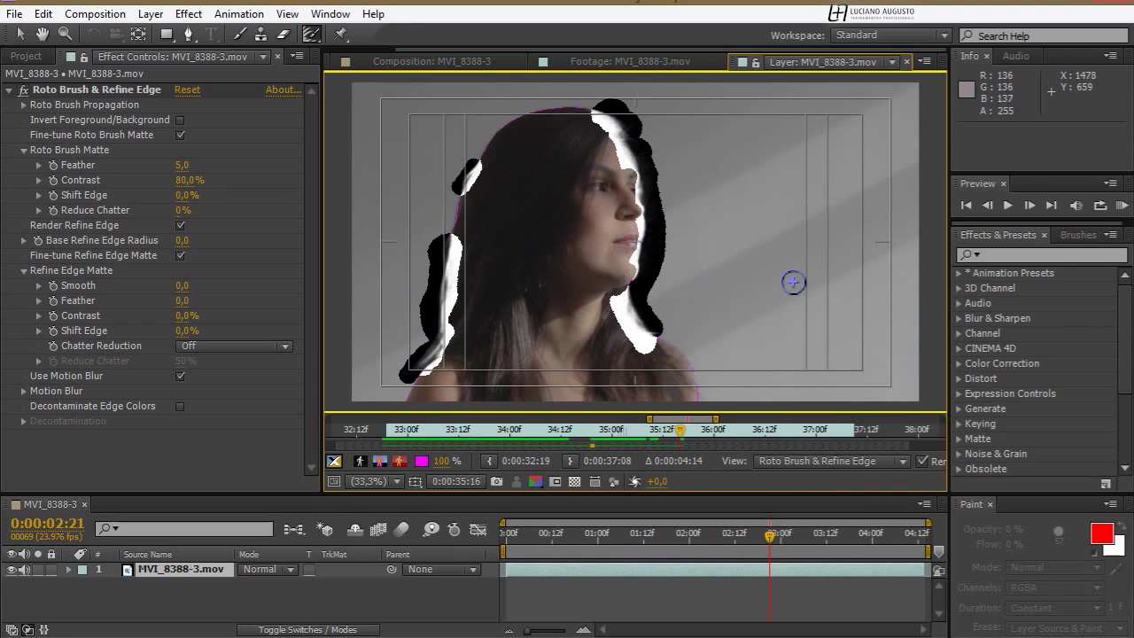
Step: Propagate the extended back-hair Refine Edge forward frame by frame to 0:00:03:15
{"action": "key", "text": "Page_Down"}
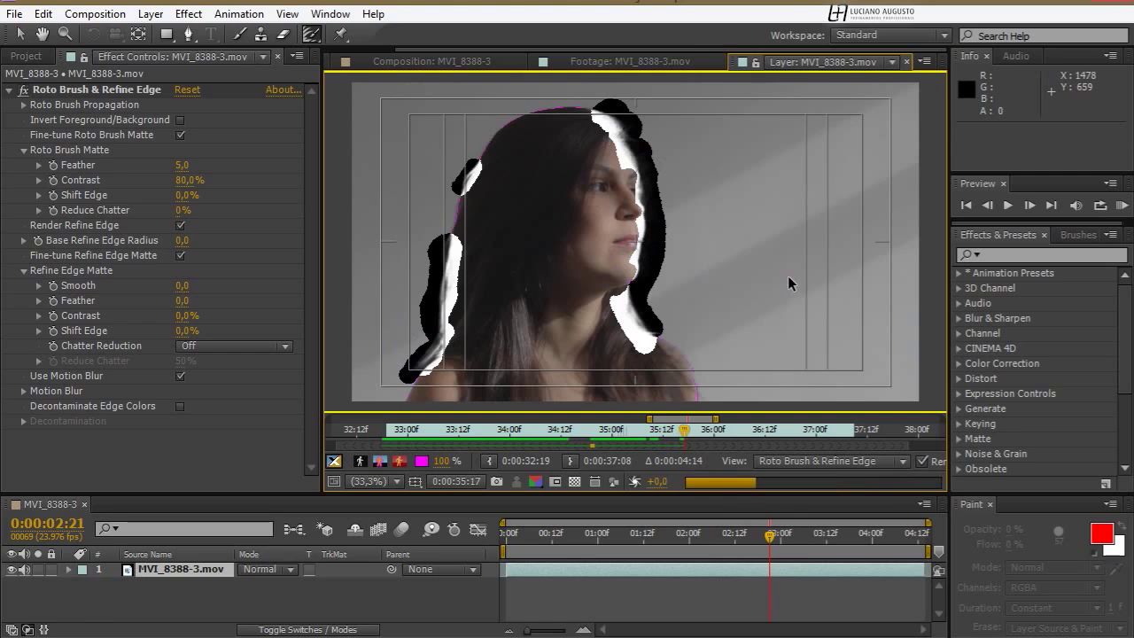
{"action": "key", "text": "Page_Down"}
{"action": "key", "text": "Page_Down"}
{"action": "key", "text": "Page_Down"}
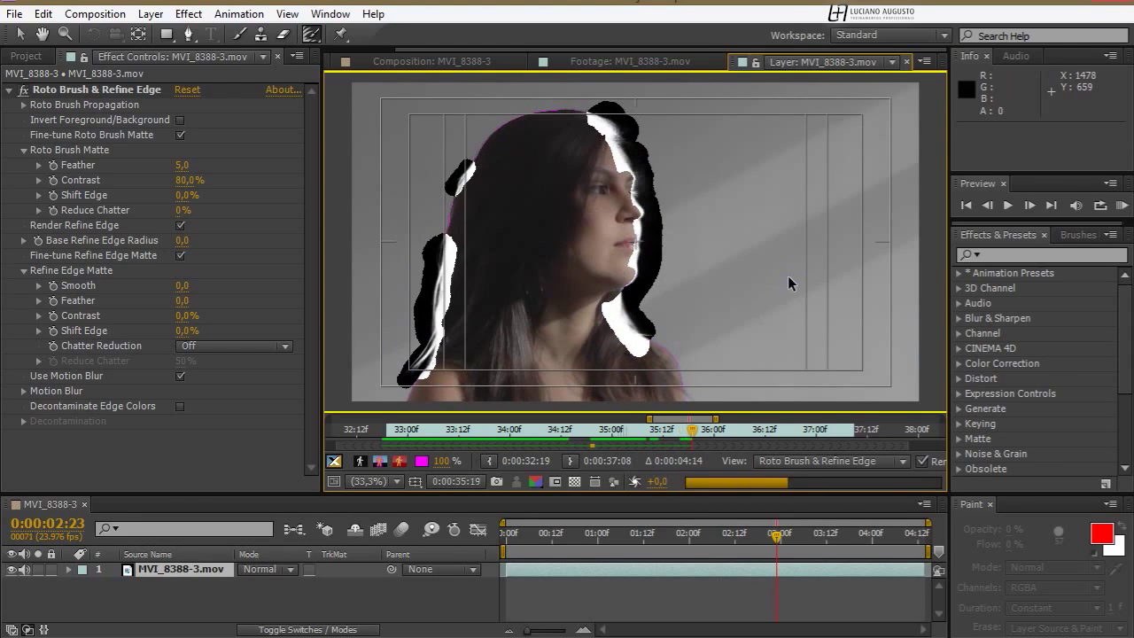
{"action": "key", "text": "Page_Down"}
{"action": "key", "text": "Page_Down"}
{"action": "key", "text": "Page_Down"}
{"action": "key", "text": "Page_Down"}
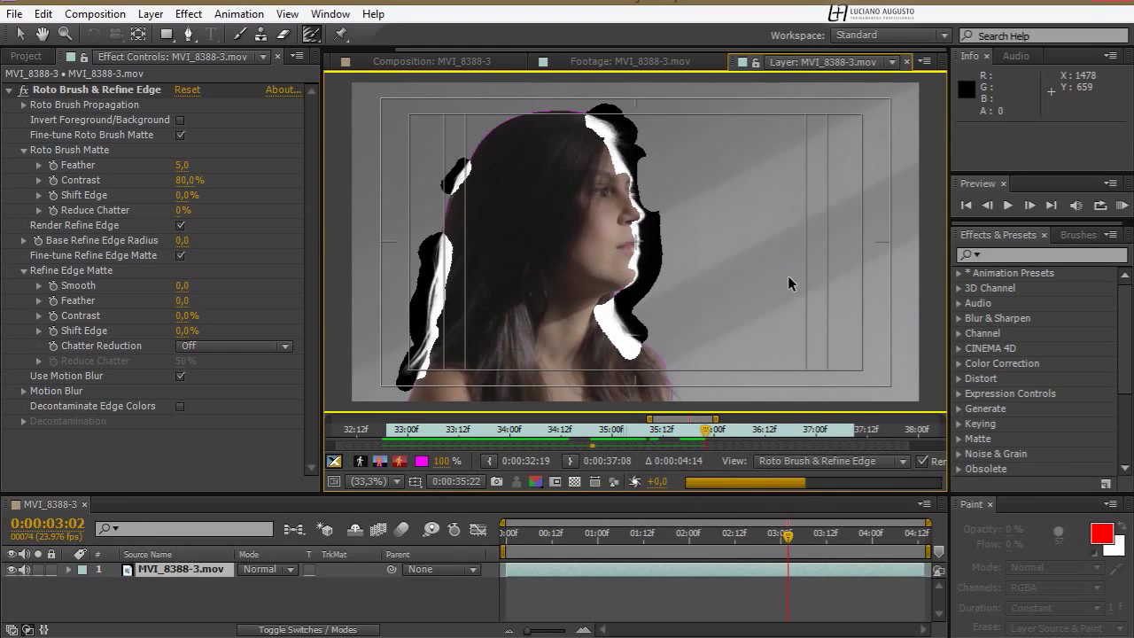
{"action": "key", "text": "Page_Down"}
{"action": "key", "text": "Page_Down"}
{"action": "key", "text": "Page_Down"}
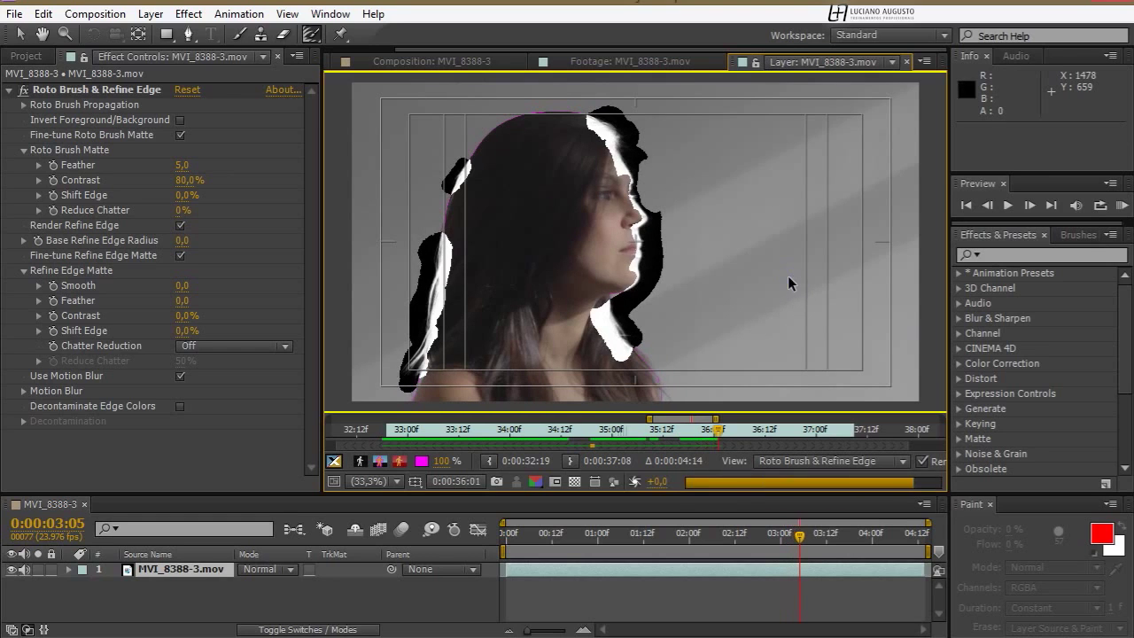
{"action": "key", "text": "Page_Down"}
{"action": "key", "text": "Page_Down"}
{"action": "key", "text": "Page_Down"}
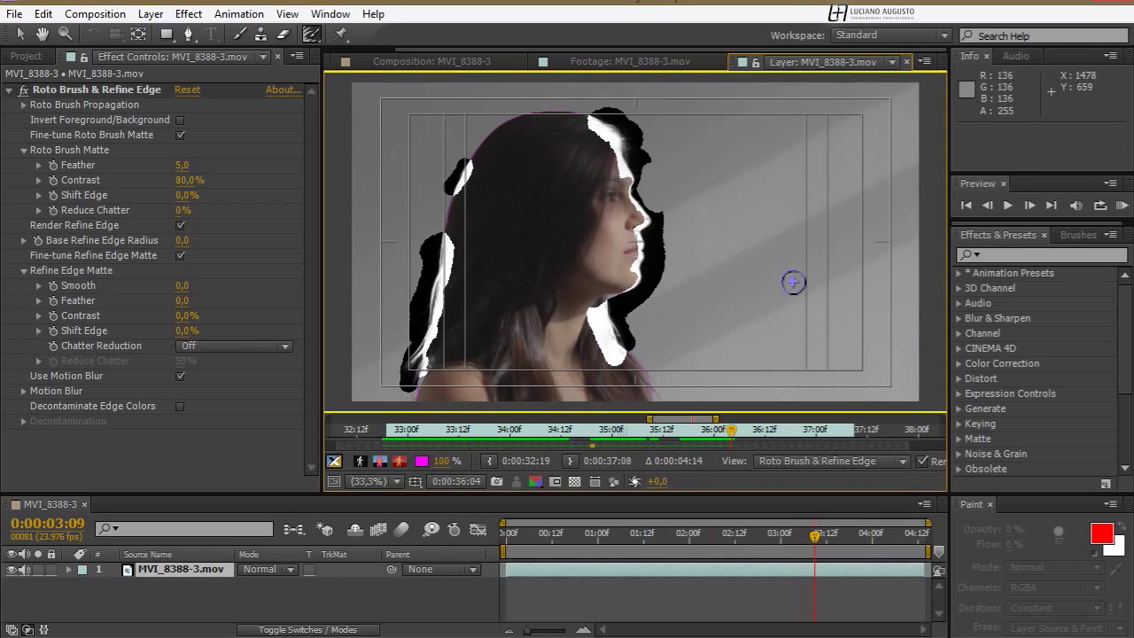
{"action": "key", "text": "Page_Down"}
{"action": "key", "text": "Page_Down"}
{"action": "key", "text": "Page_Down"}
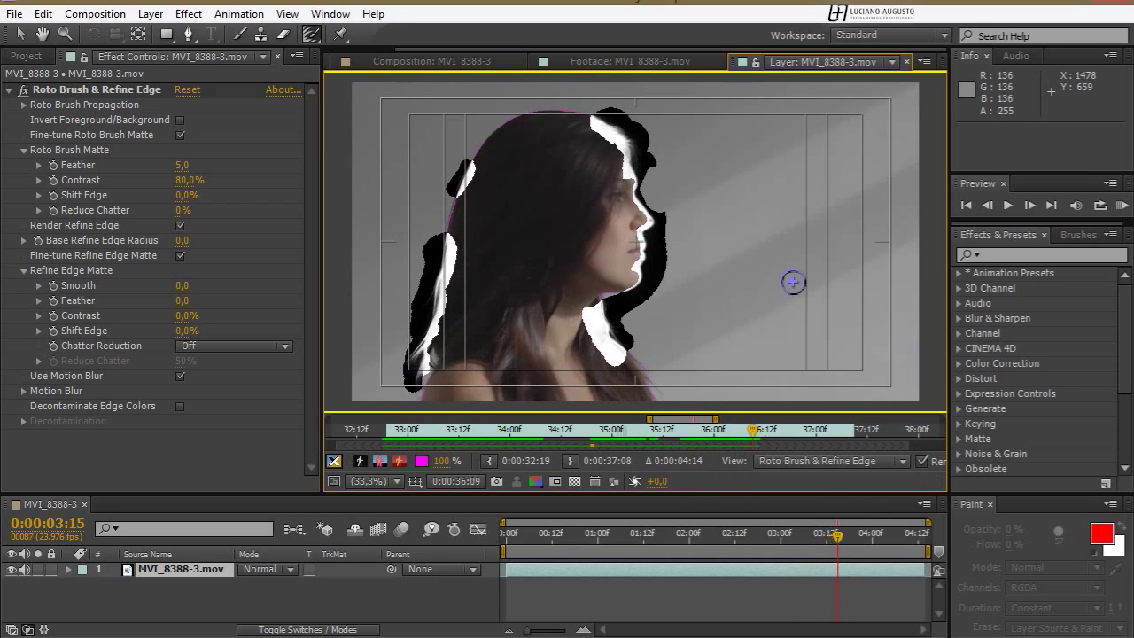
Step: Go back to 0:00:03:04 and extend the Refine Edge area from the lower back hair to the bottom of the frame
{"action": "key", "text": "Page_Up"}
{"action": "key", "text": "Page_Up"}
{"action": "key", "text": "Page_Up"}
{"action": "key", "text": "Page_Up"}
{"action": "key", "text": "Page_Up"}
{"action": "key", "text": "Page_Up"}
{"action": "key", "text": "Page_Up"}
{"action": "key", "text": "Page_Up"}
{"action": "left_click_drag", "start_coordinate": [432, 360], "coordinate": [409, 403]}
{"action": "key", "text": "Page_Up"}
{"action": "key", "text": "Page_Up"}
{"action": "left_click_drag", "start_coordinate": [432, 360], "coordinate": [408, 406]}
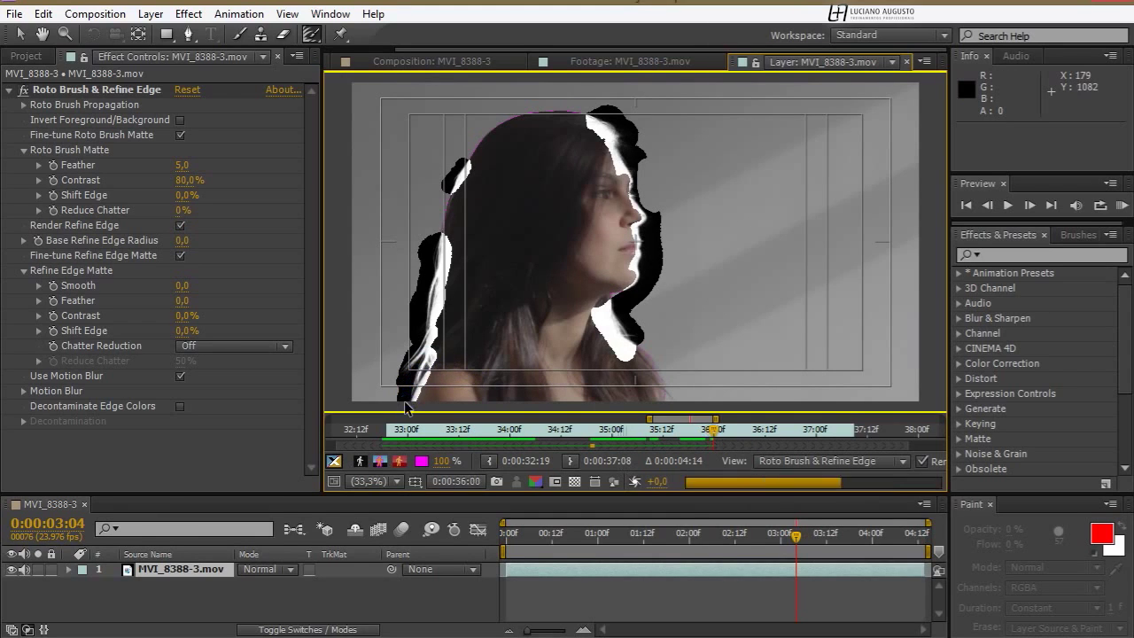
Step: Propagate the lower back-hair correction forward frame by frame to about 0:00:03:10
{"action": "key", "text": "Page_Down"}
{"action": "key", "text": "Page_Down"}
{"action": "key", "text": "Page_Down"}
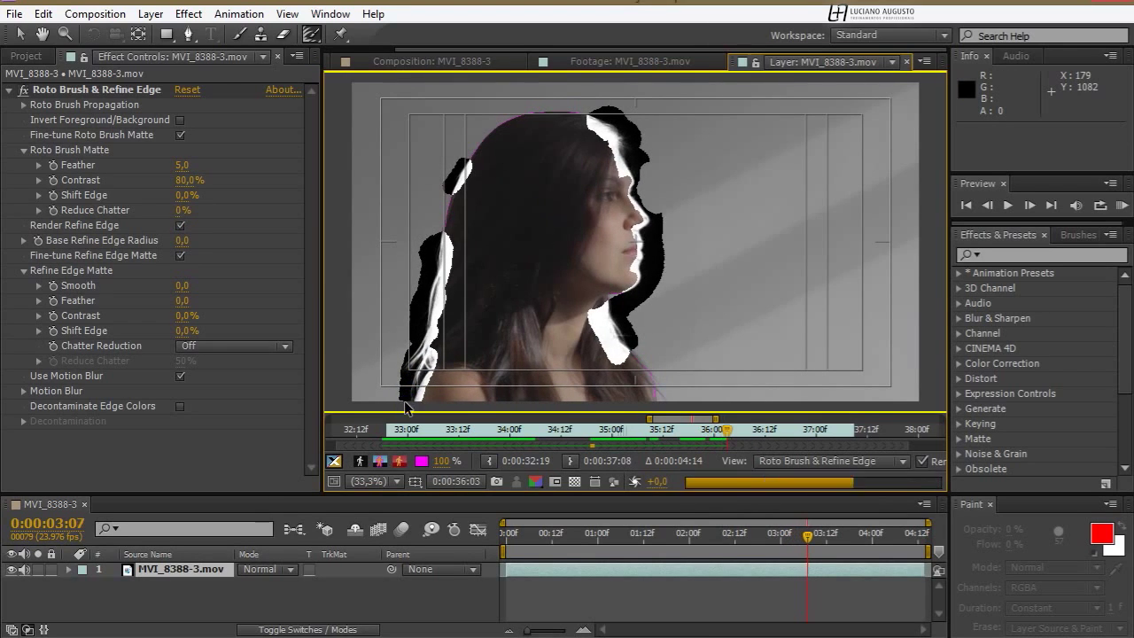
{"action": "key", "text": "Page_Down"}
{"action": "key", "text": "Page_Down"}
{"action": "key", "text": "Page_Down"}
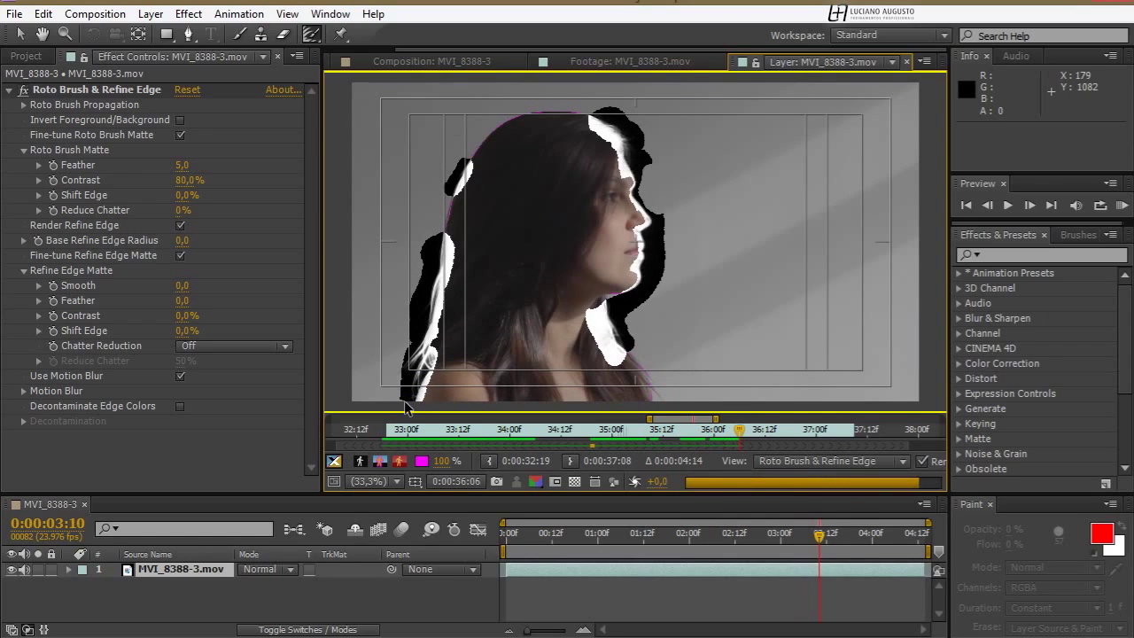
{"action": "key", "text": "Page_Down"}
{"action": "key", "text": "Page_Down"}
Step: Step back to 0:00:03:03 and try a Refine Edge stroke along the front shoulder hair down to the frame's bottom
{"action": "key", "text": "Page_Up"}
{"action": "key", "text": "Page_Up"}
{"action": "key", "text": "Page_Up"}
{"action": "key", "text": "Page_Up"}
{"action": "key", "text": "Page_Up"}
{"action": "key", "text": "Page_Up"}
{"action": "key", "text": "Page_Up"}
{"action": "key", "text": "Page_Up"}
{"action": "key", "text": "Page_Up"}
{"action": "key", "text": "Page_Up"}
{"action": "key", "text": "Page_Up"}
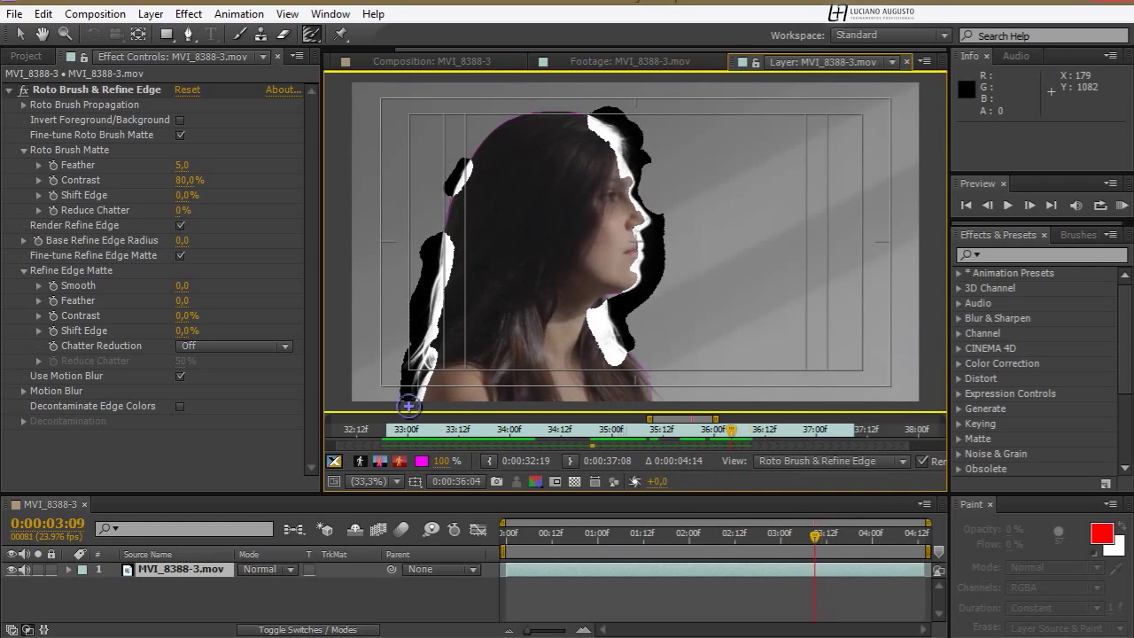
{"action": "key", "text": "Page_Down"}
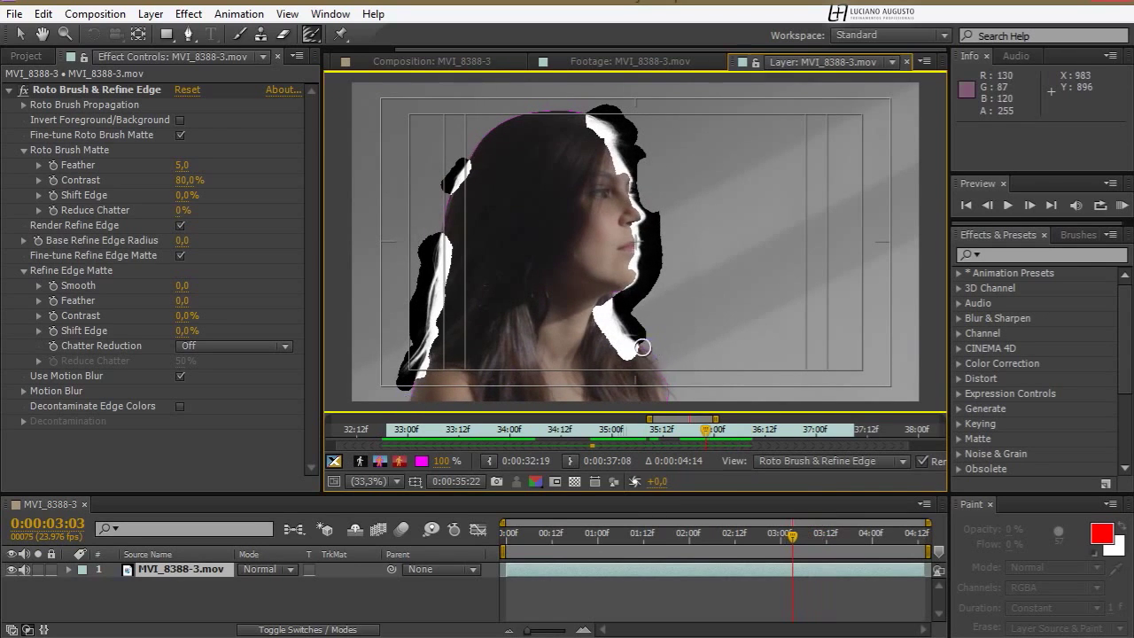
{"action": "left_click_drag", "start_coordinate": [642, 347], "coordinate": [676, 406]}
Step: Return to 0:00:02:20 and extend the Refine Edge area from the hair below the chin along the front shoulder
{"action": "key", "text": "Page_Up"}
{"action": "key", "text": "Page_Up"}
{"action": "key", "text": "Page_Up"}
{"action": "key", "text": "Page_Up"}
{"action": "key", "text": "Page_Up"}
{"action": "key", "text": "Page_Up"}
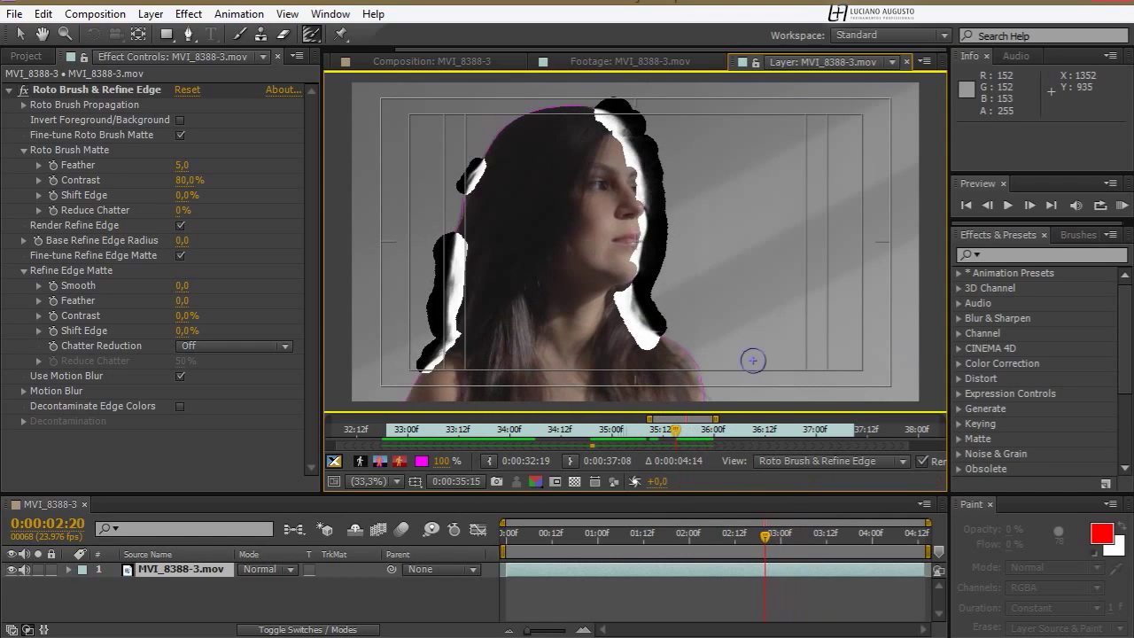
{"action": "left_click_drag", "start_coordinate": [664, 334], "coordinate": [709, 385]}
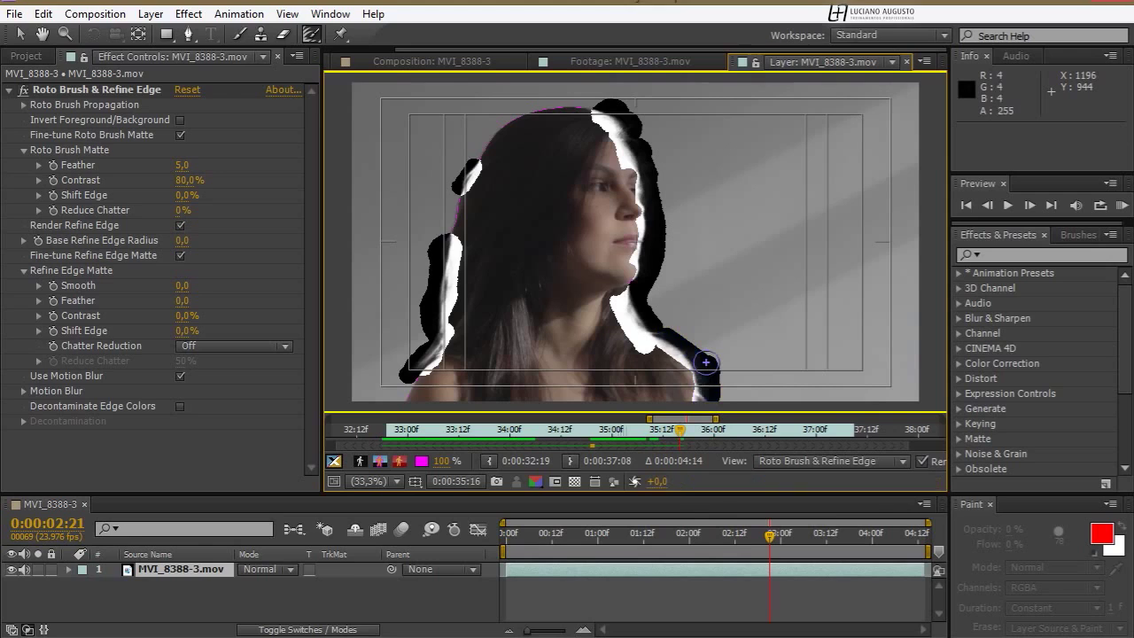
Step: Trim the outer and inner sides of the front-shoulder Refine Edge at 0:00:02:21 and propagate it to 0:00:02:23
{"action": "left_click_drag", "start_coordinate": [685, 335], "coordinate": [721, 395]}
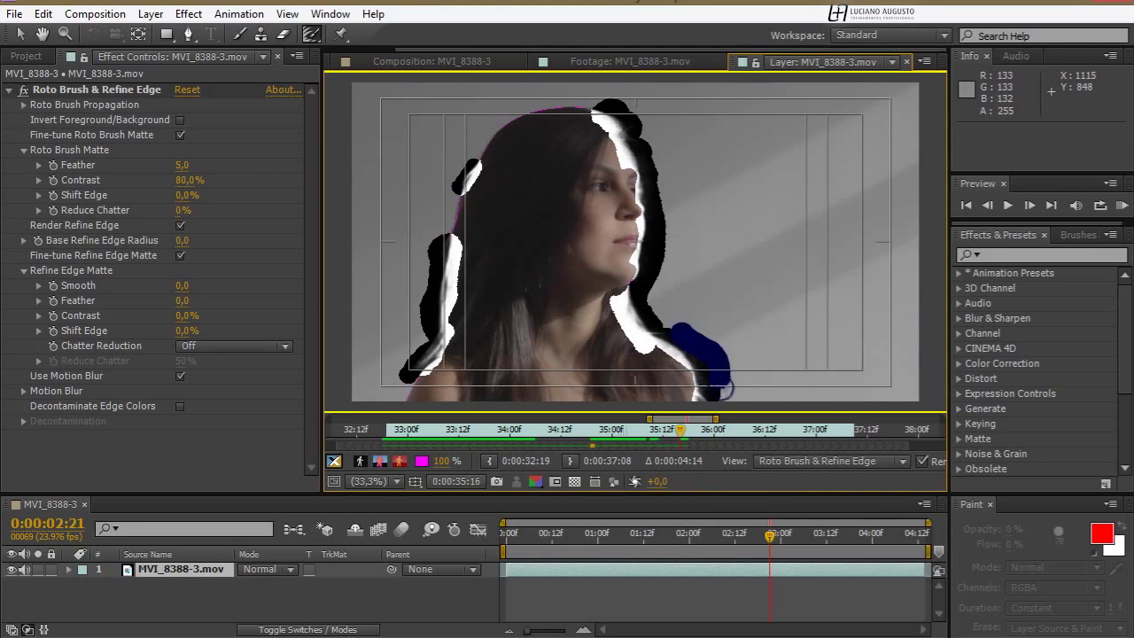
{"action": "left_click_drag", "start_coordinate": [658, 355], "coordinate": [670, 366]}
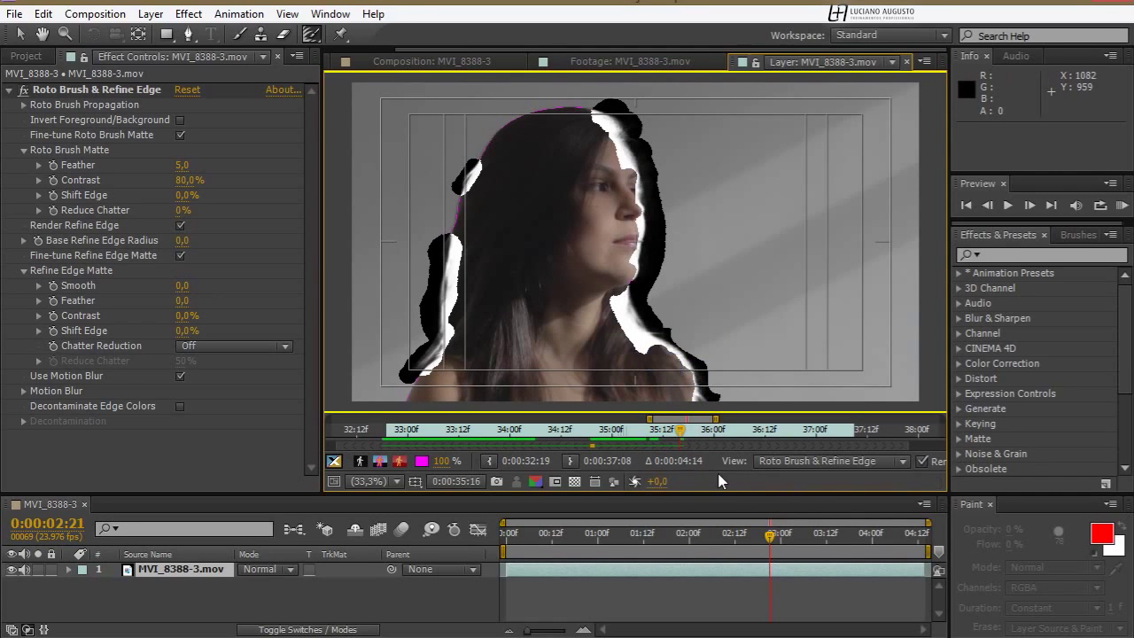
{"action": "key", "text": "Page_Down"}
{"action": "key", "text": "Page_Down"}
{"action": "key", "text": "Page_Up"}
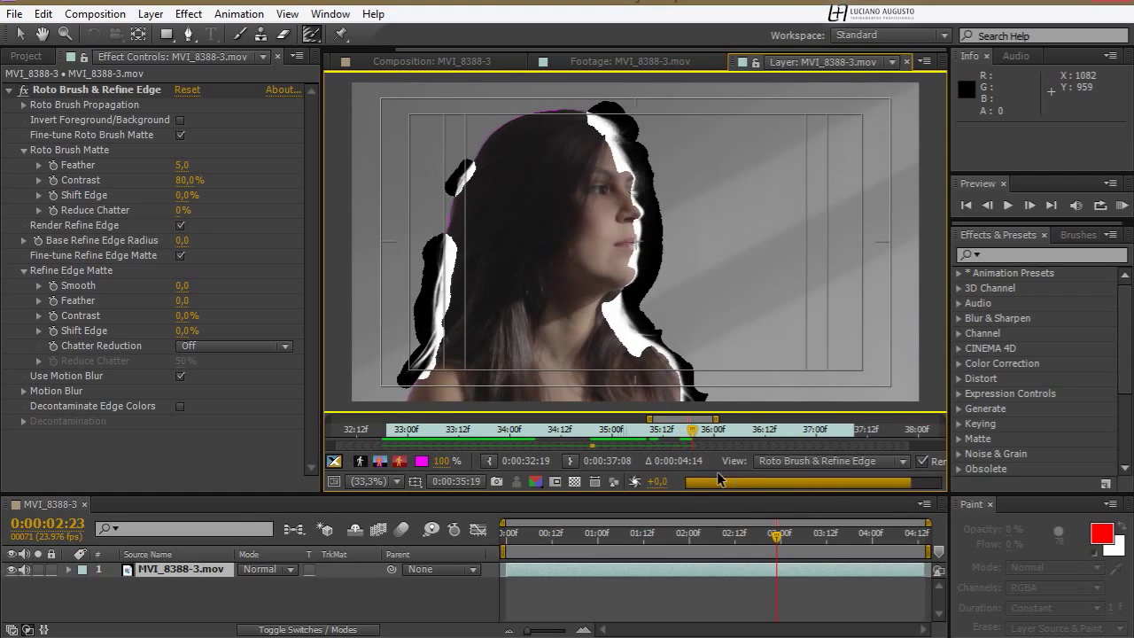
Step: Erase the excess Refine Edge area in front of the forehead and nose at 0:00:02:23, and propagate the matte to 0:00:03:08
{"action": "left_click_drag", "start_coordinate": [645, 131], "coordinate": [657, 191]}
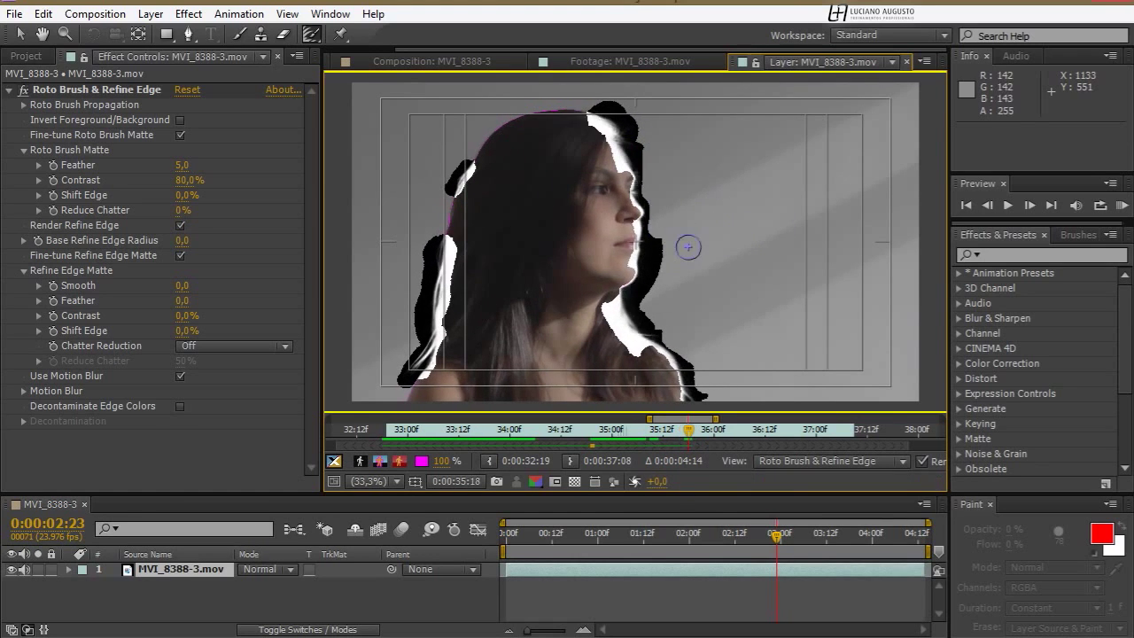
{"action": "key", "text": "Page_Down"}
{"action": "key", "text": "Page_Down"}
{"action": "key", "text": "Page_Down"}
{"action": "key", "text": "Page_Down"}
{"action": "key", "text": "Page_Down"}
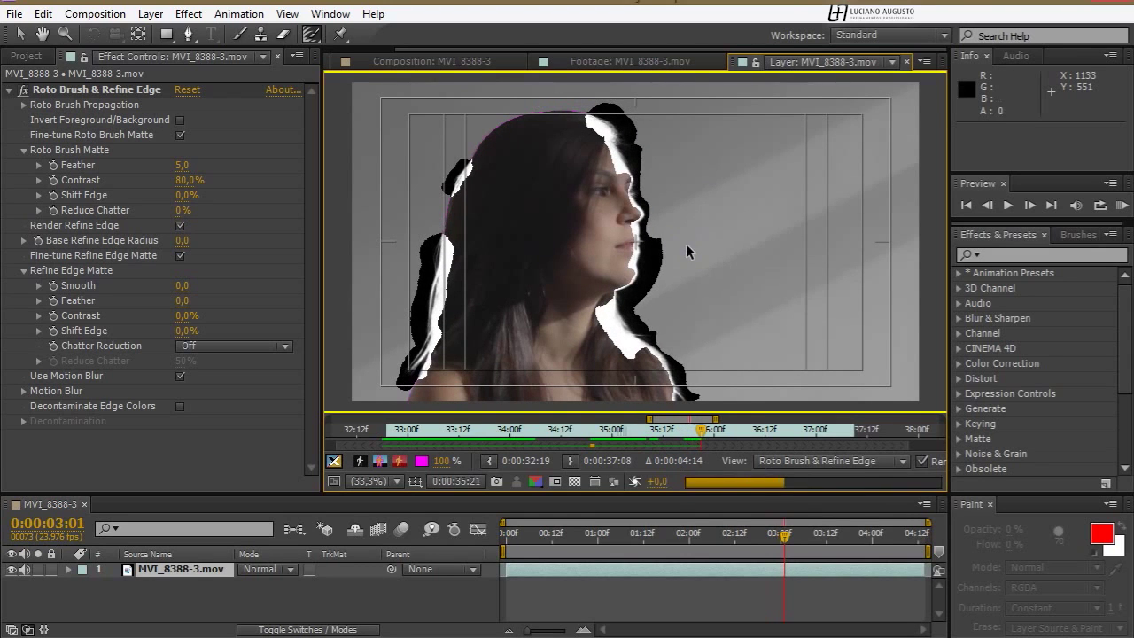
{"action": "key", "text": "Page_Down"}
{"action": "key", "text": "Page_Down"}
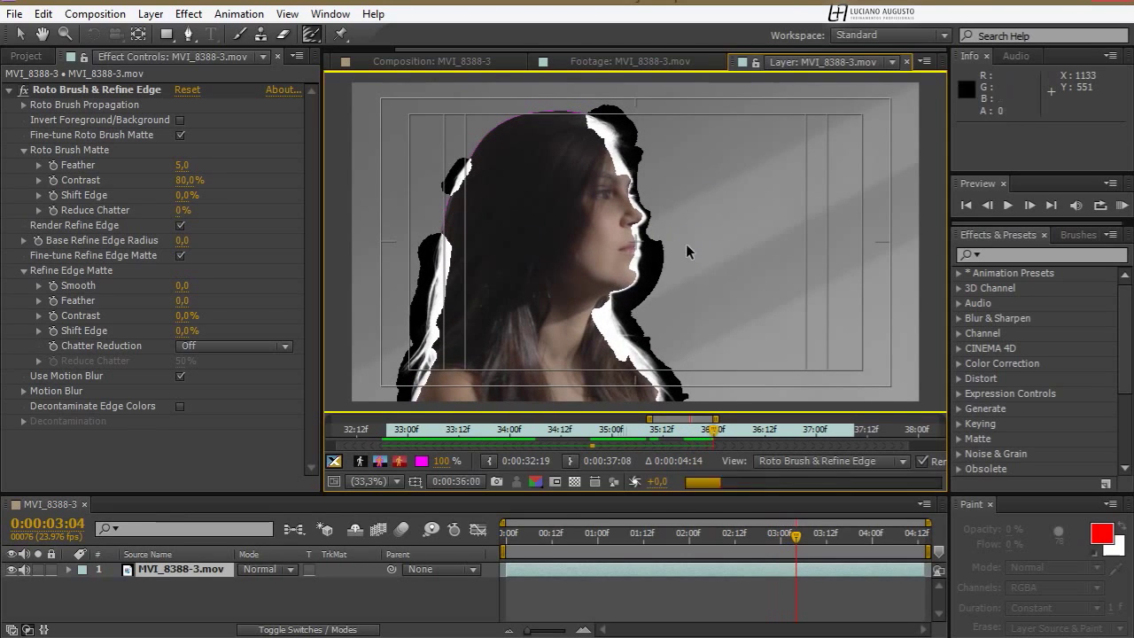
{"action": "key", "text": "Page_Down"}
{"action": "key", "text": "Page_Down"}
{"action": "key", "text": "Page_Down"}
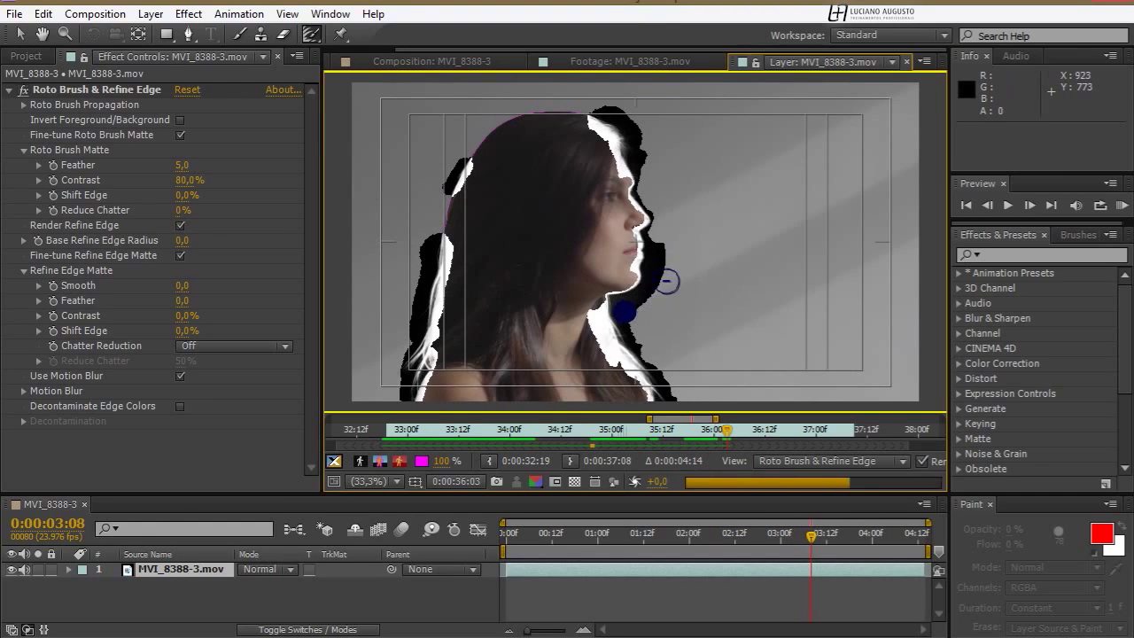
Step: Erase the excess Refine Edge area in front of the neck and chin at 0:00:03:08, and propagate the matte to 0:00:03:18
{"action": "key", "text": "Page_Down"}
{"action": "key", "text": "Page_Down"}
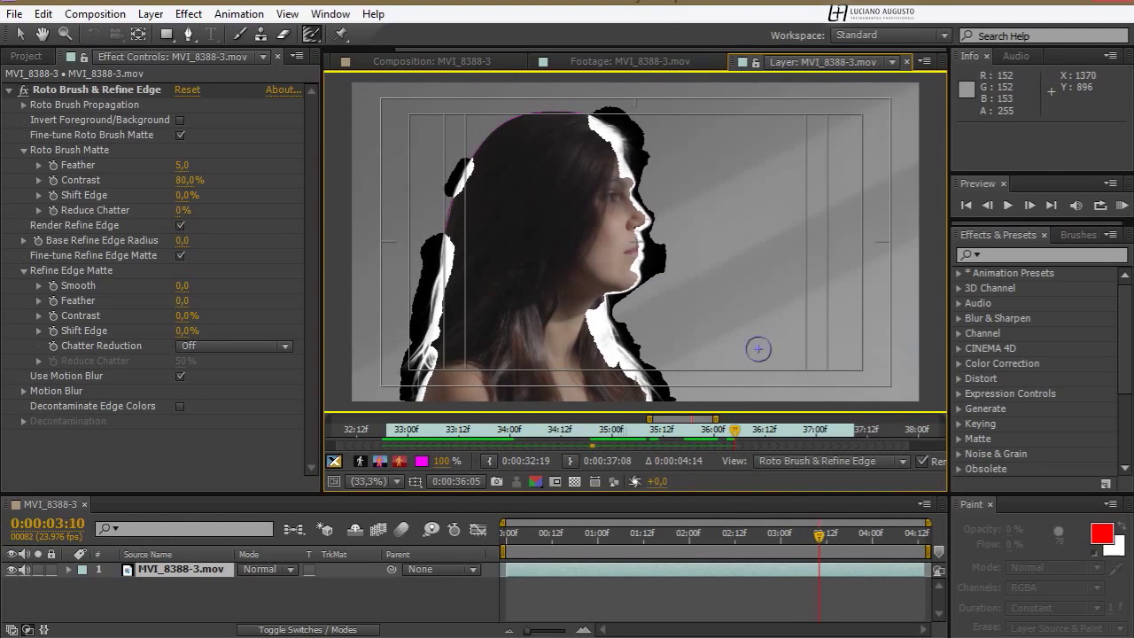
{"action": "key", "text": "Page_Down"}
{"action": "key", "text": "Page_Down"}
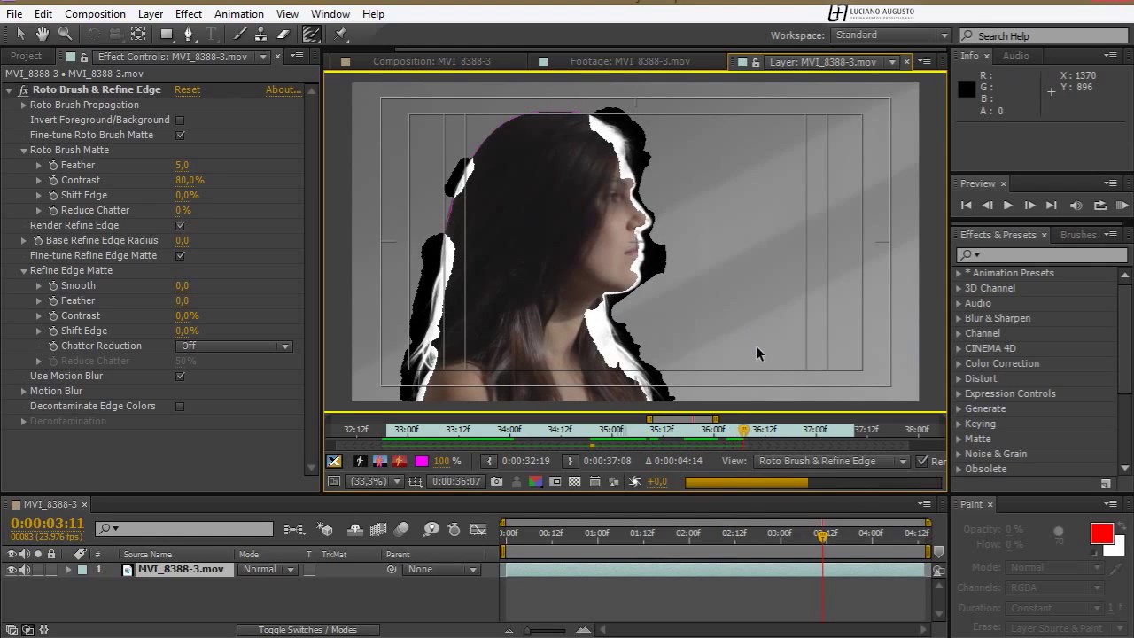
{"action": "key", "text": "Page_Down"}
{"action": "key", "text": "Page_Down"}
{"action": "key", "text": "Page_Down"}
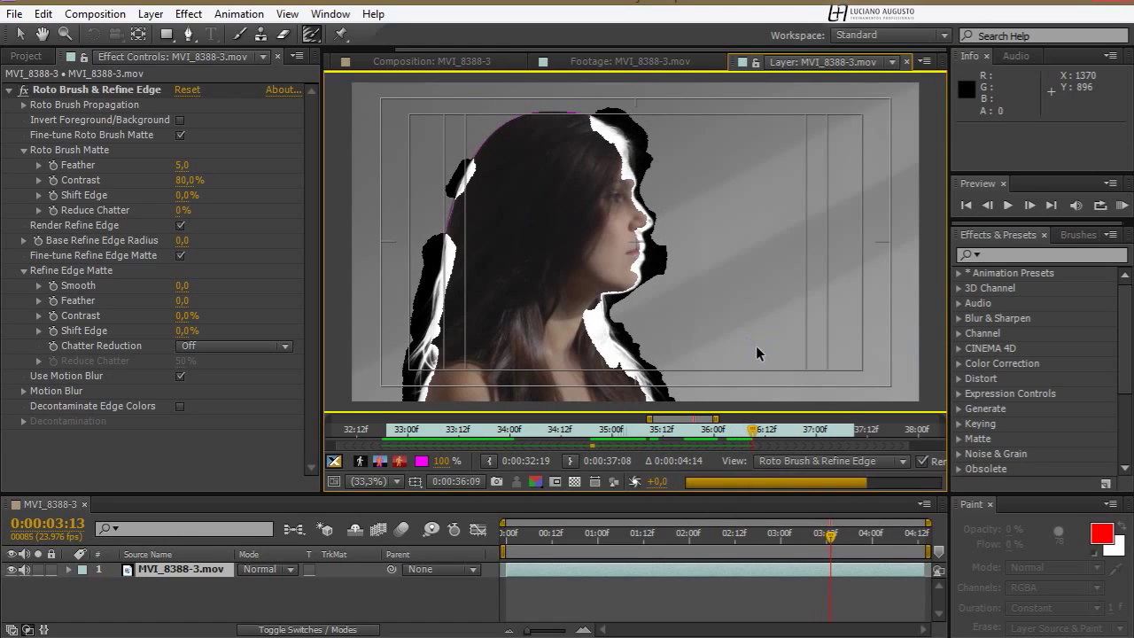
{"action": "key", "text": "Page_Down"}
{"action": "key", "text": "Page_Down"}
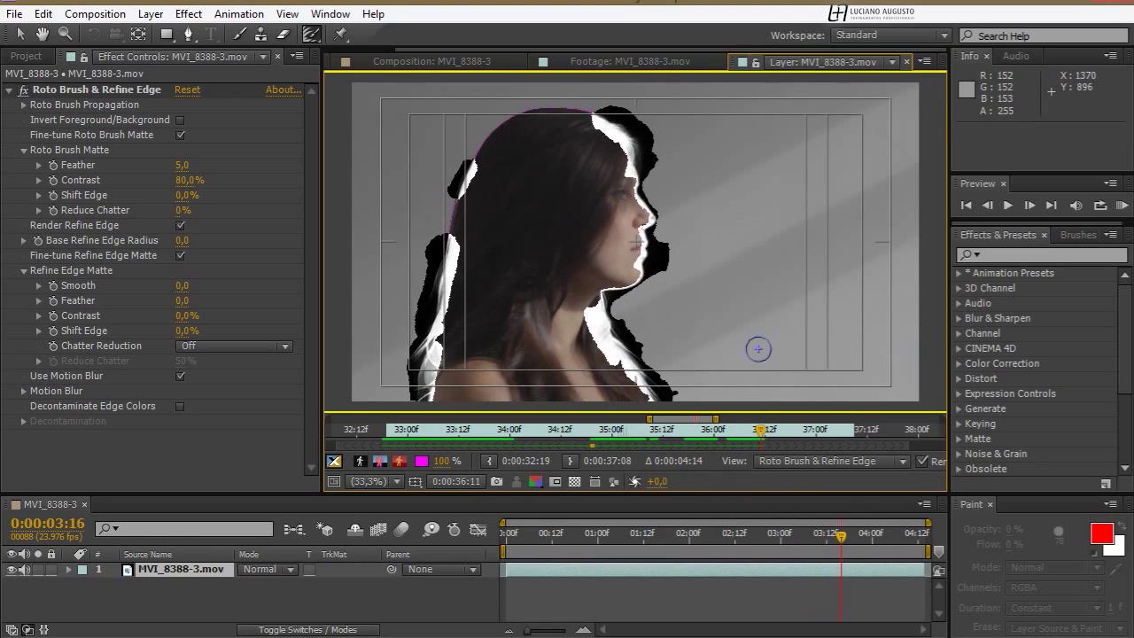
{"action": "key", "text": "Page_Down"}
{"action": "key", "text": "Page_Down"}
{"action": "key", "text": "Page_Down"}
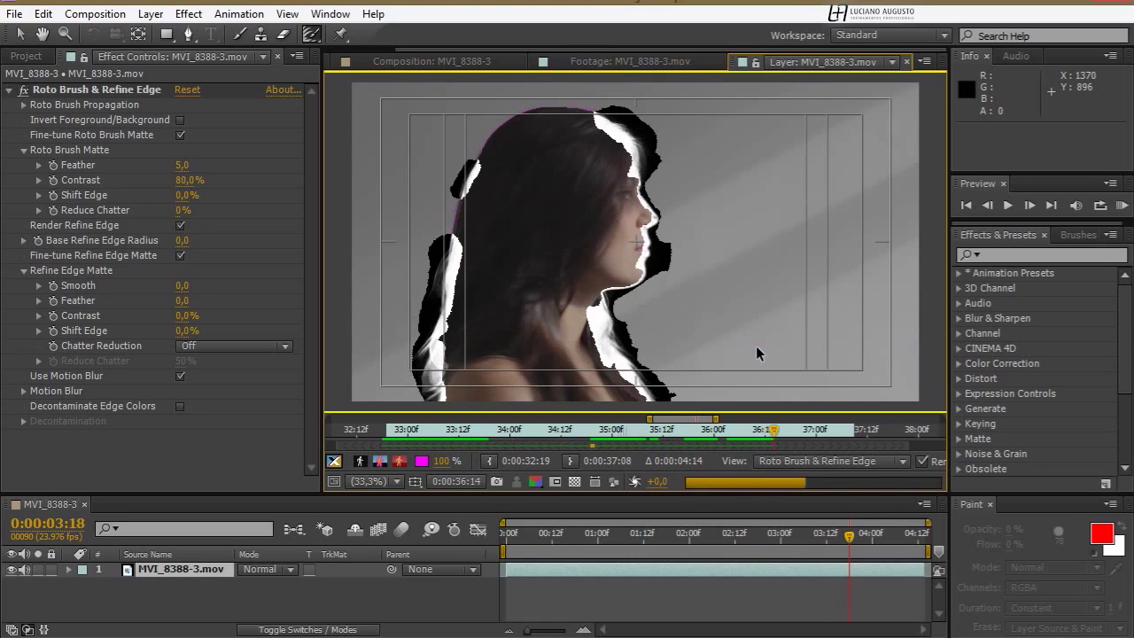
Step: Return to 0:00:03:14, try a small Refine Edge correction on the hair behind the lower back, and undo the stroke
{"action": "key", "text": "Page_Up"}
{"action": "key", "text": "Page_Up"}
{"action": "key", "text": "Page_Up"}
{"action": "key", "text": "Page_Up"}
{"action": "key", "text": "Page_Up"}
{"action": "key", "text": "Page_Up"}
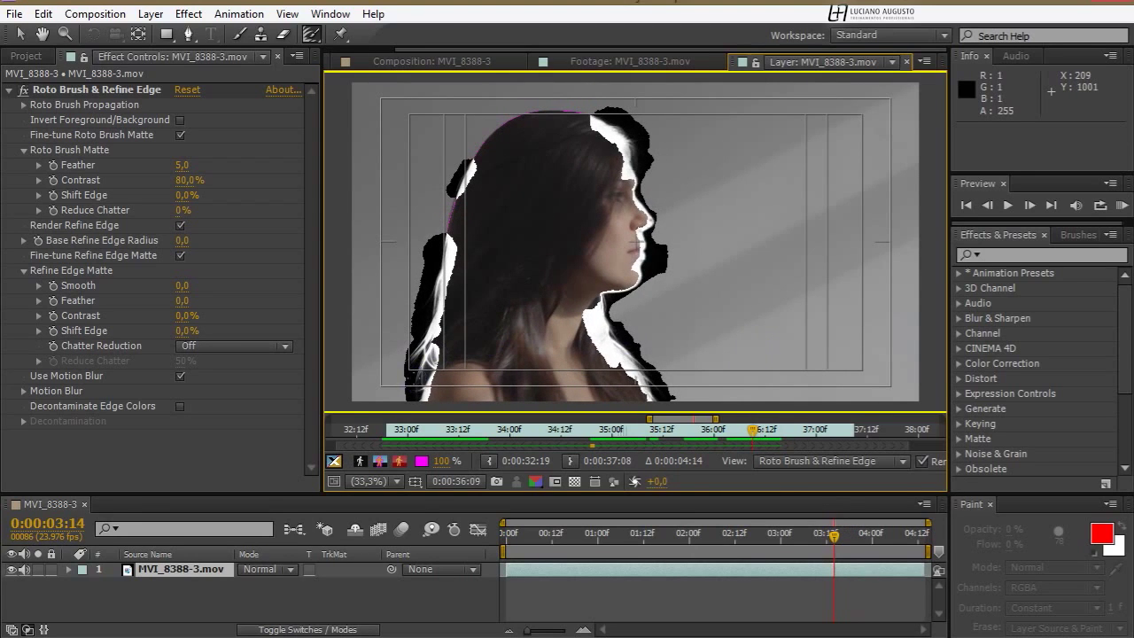
{"action": "left_click_drag", "start_coordinate": [398, 382], "coordinate": [435, 383], "text": "ctrl"}
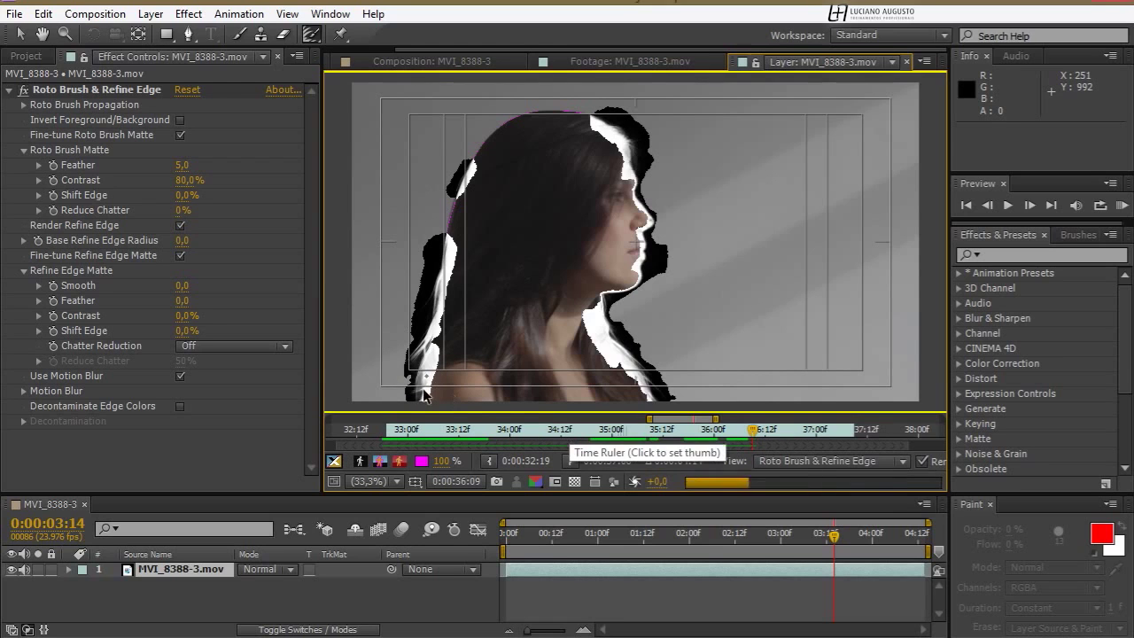
{"action": "key", "text": "ctrl+z"}
Step: Propagate the Roto Brush matte frame by frame from 0:00:03:14 to the end of the clip at 0:00:04:14
{"action": "key", "text": "Page_Down"}
{"action": "key", "text": "Page_Down"}
{"action": "key", "text": "Page_Down"}
{"action": "key", "text": "Page_Down"}
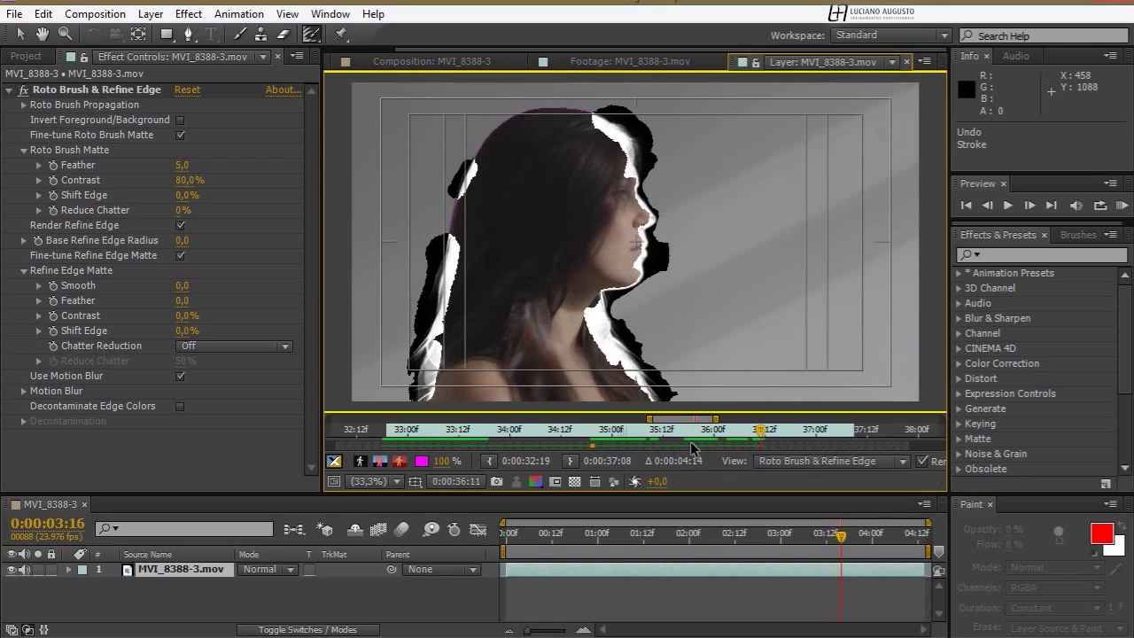
{"action": "key", "text": "Page_Down"}
{"action": "key", "text": "Page_Down"}
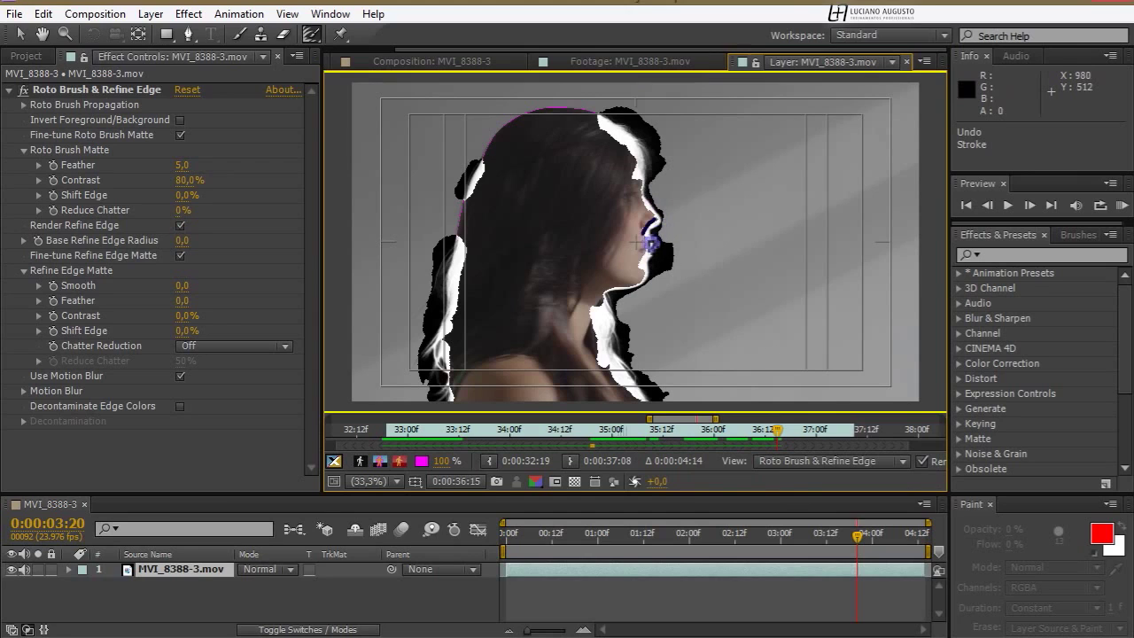
{"action": "key", "text": "Page_Down"}
{"action": "key", "text": "Page_Down"}
{"action": "key", "text": "Page_Down"}
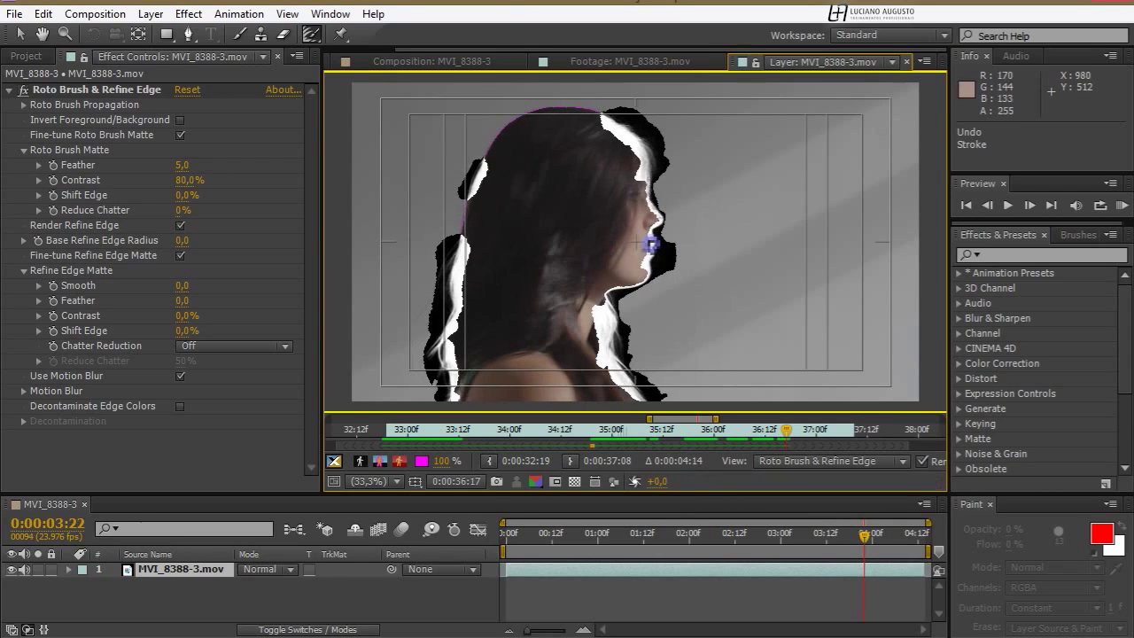
{"action": "key", "text": "Page_Down"}
{"action": "key", "text": "Page_Down"}
{"action": "key", "text": "Page_Down"}
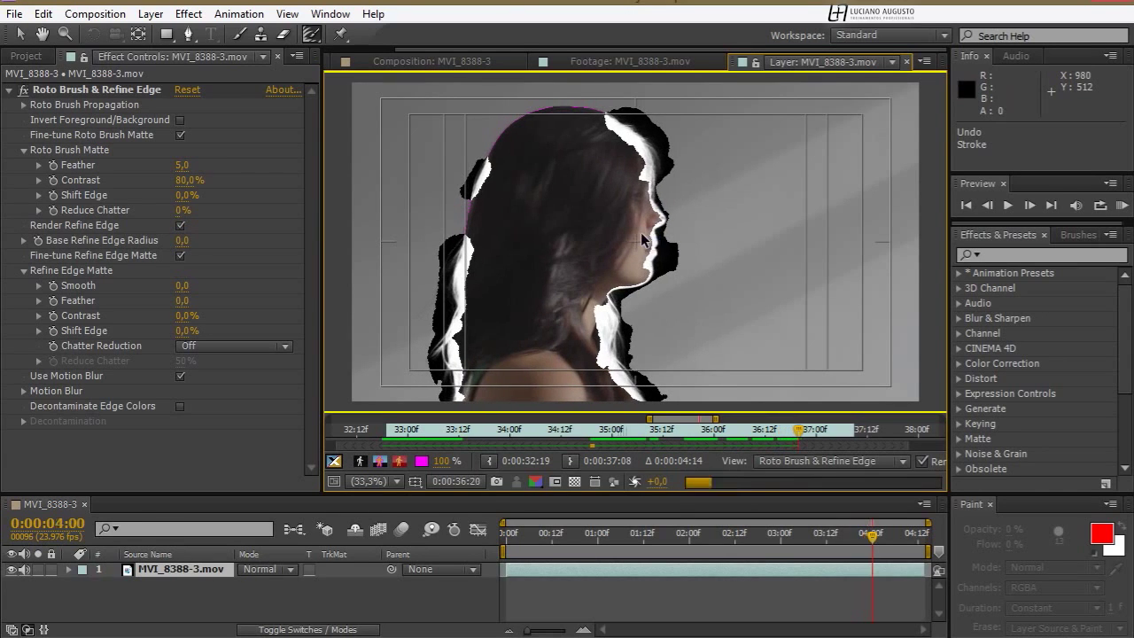
{"action": "key", "text": "Page_Down"}
{"action": "key", "text": "Page_Down"}
{"action": "key", "text": "Page_Down"}
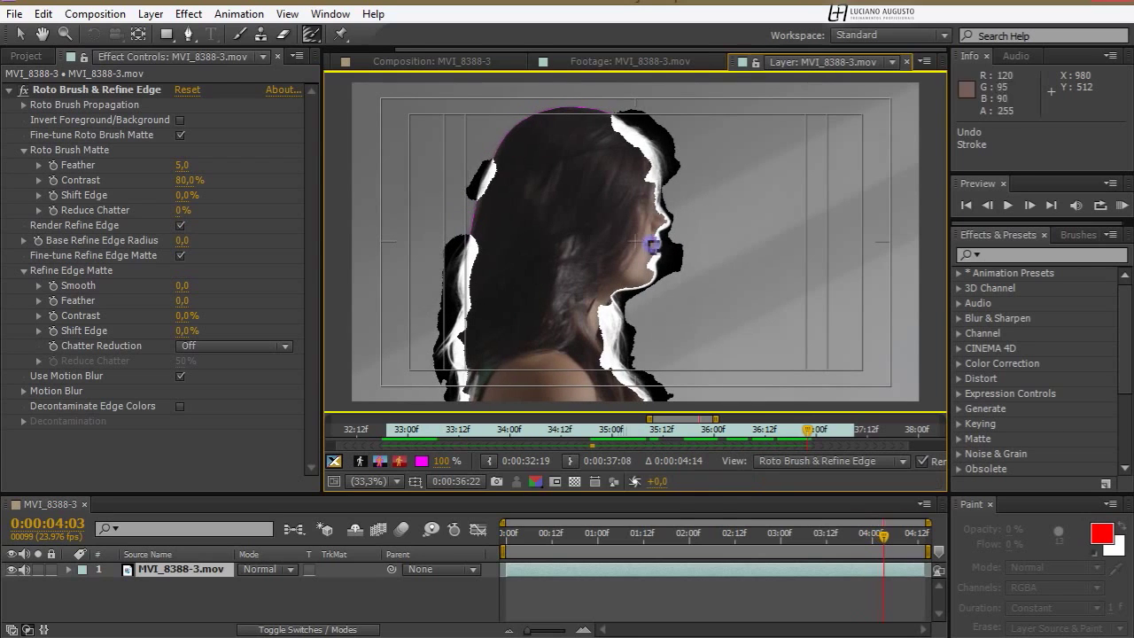
{"action": "key", "text": "Page_Down"}
{"action": "key", "text": "Page_Down"}
{"action": "key", "text": "Page_Down"}
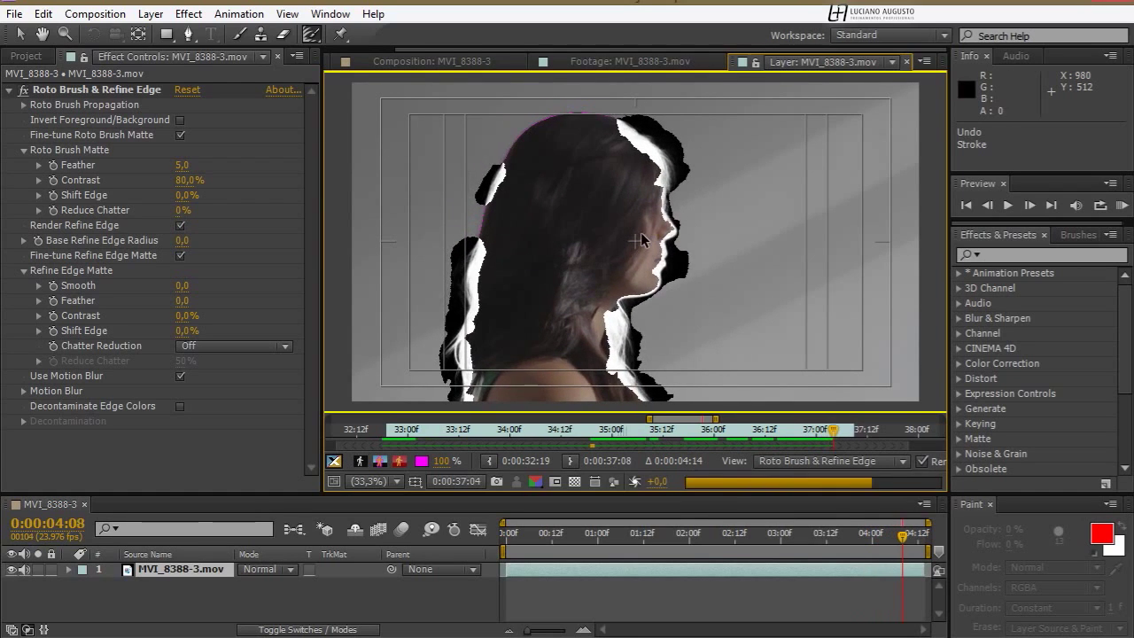
{"action": "key", "text": "Page_Down"}
{"action": "key", "text": "Page_Down"}
{"action": "key", "text": "Page_Down"}
{"action": "key", "text": "Page_Down"}
{"action": "key", "text": "Page_Down"}
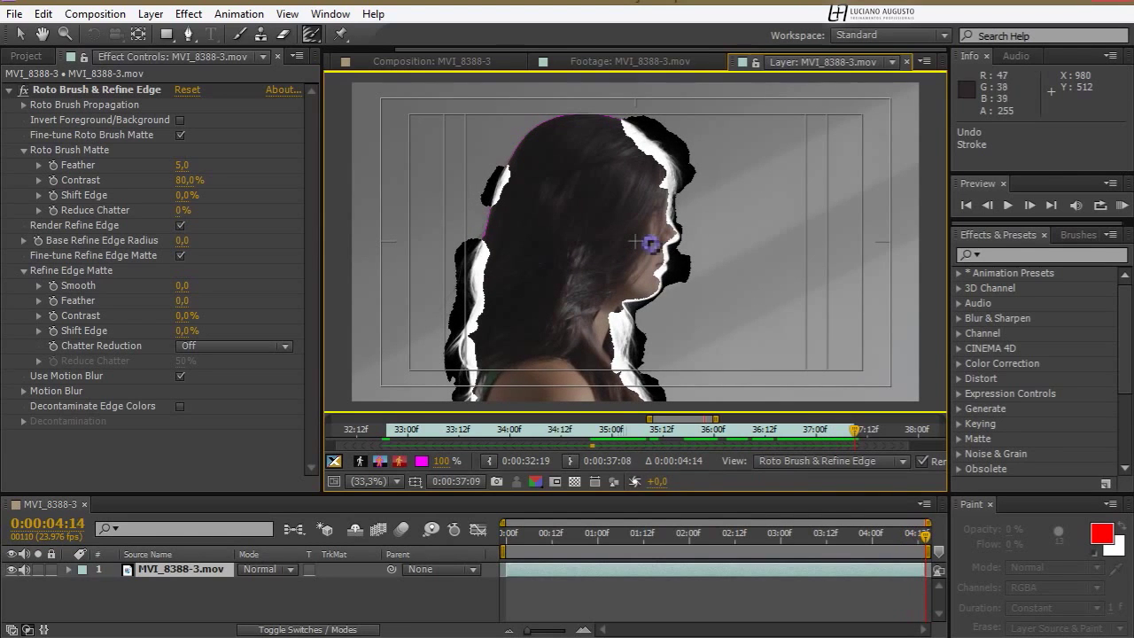
Step: Examine the cutout at 0:00:02:00 with the alpha boundary, without the overlay, and against the transparency grid
{"action": "left_click", "coordinate": [591, 431]}
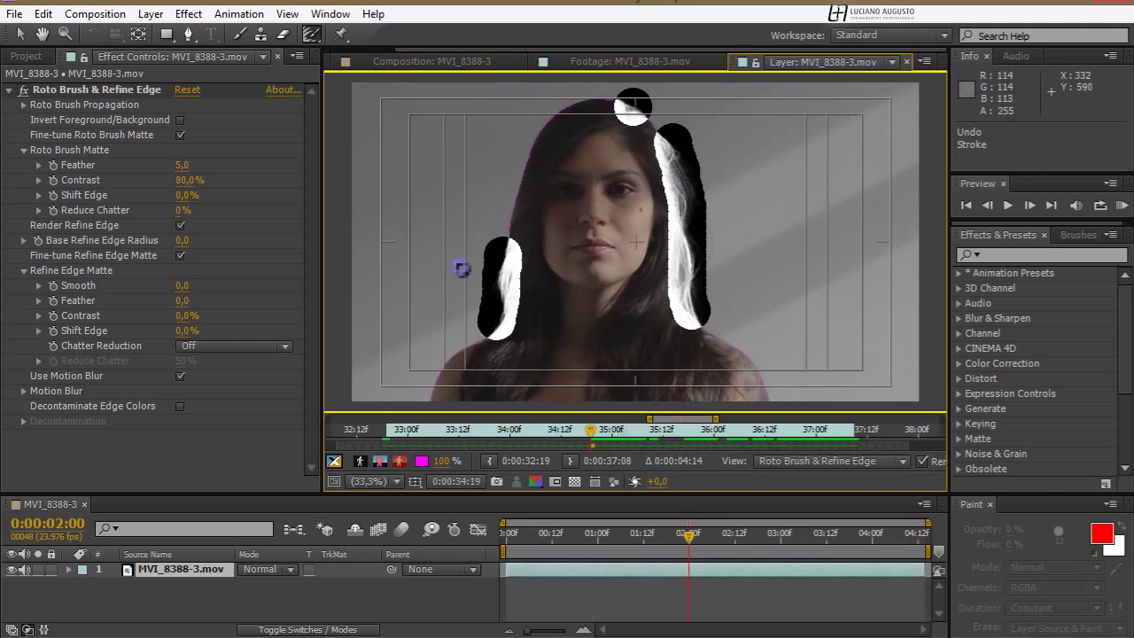
{"action": "left_click", "coordinate": [381, 462]}
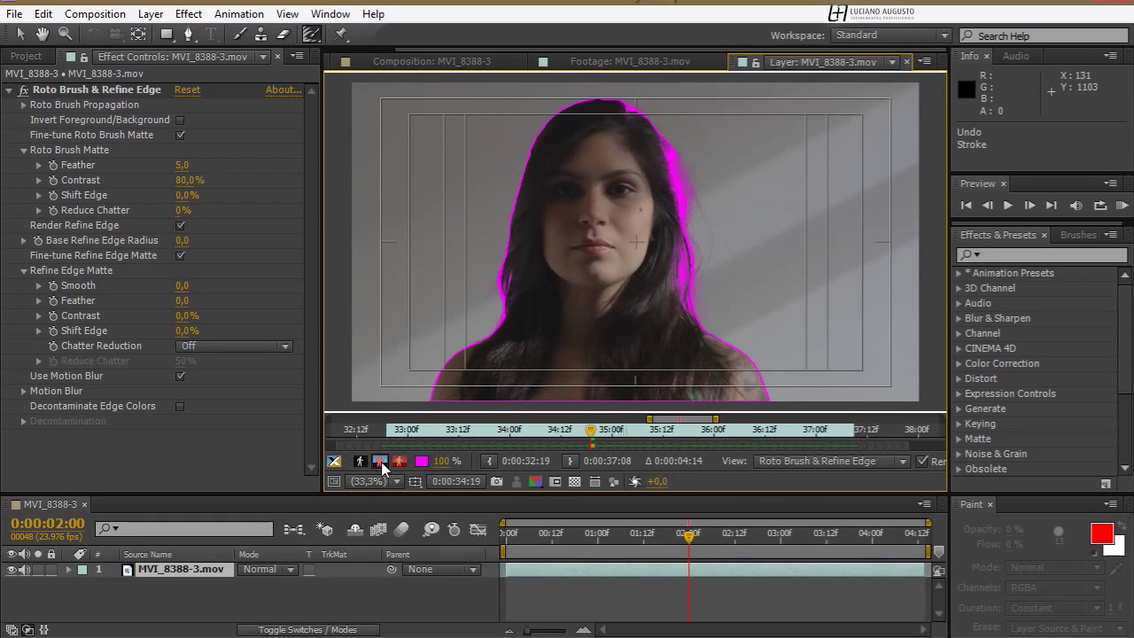
{"action": "left_click", "coordinate": [381, 461]}
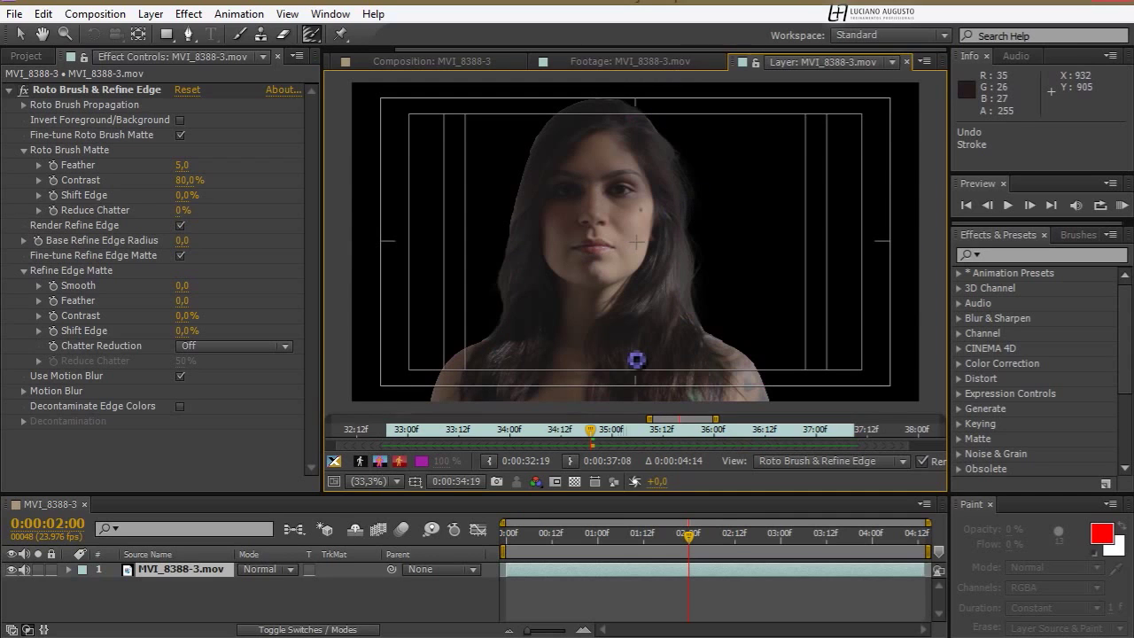
{"action": "left_click", "coordinate": [575, 482]}
{"action": "left_click", "coordinate": [574, 482]}
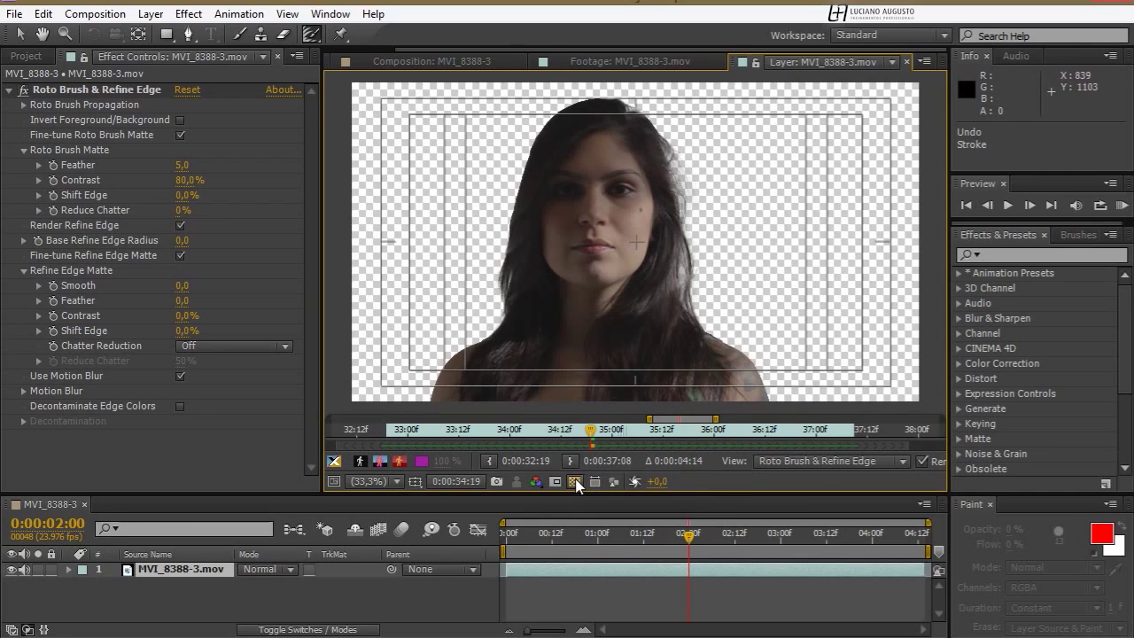
{"action": "left_click", "coordinate": [575, 482]}
{"action": "left_click", "coordinate": [575, 482]}
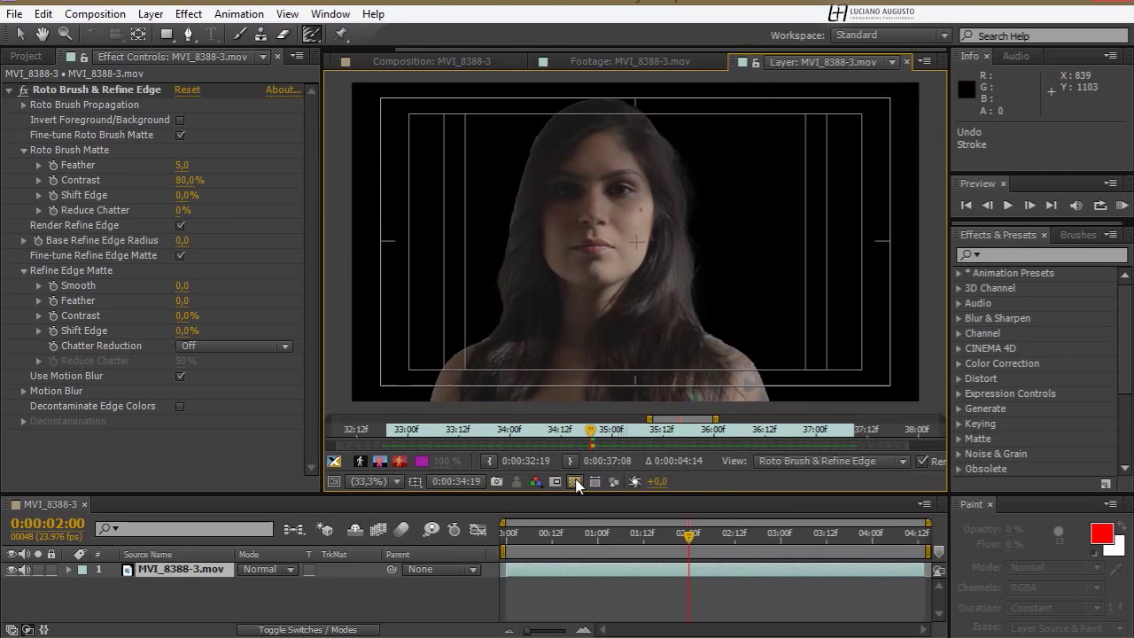
Step: Place dreamstimefree_15501.jpg beneath the MVI_8388-3.mov layer in the composition and scale it to 159% to fill the frame
{"action": "left_click", "coordinate": [25, 57]}
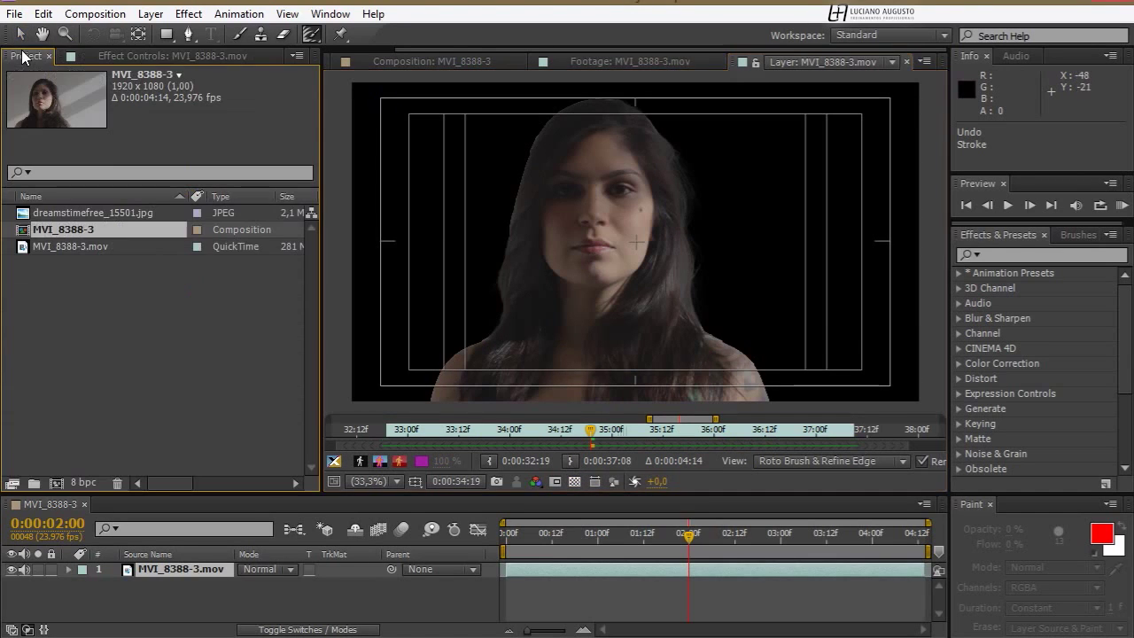
{"action": "left_click", "coordinate": [88, 212]}
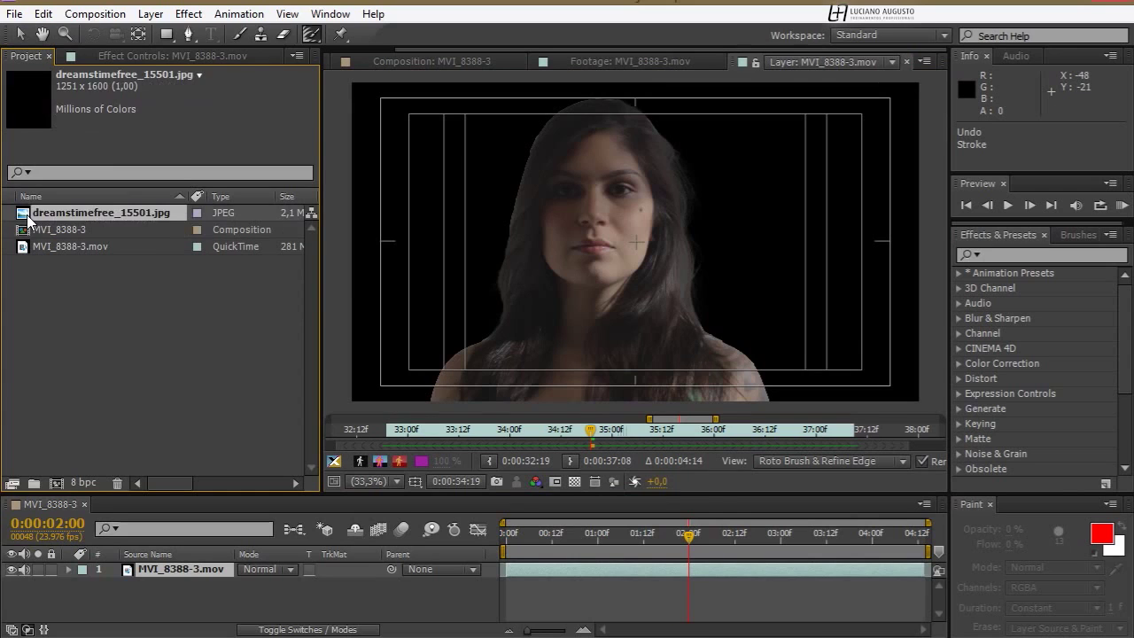
{"action": "left_click_drag", "start_coordinate": [27, 220], "coordinate": [174, 593]}
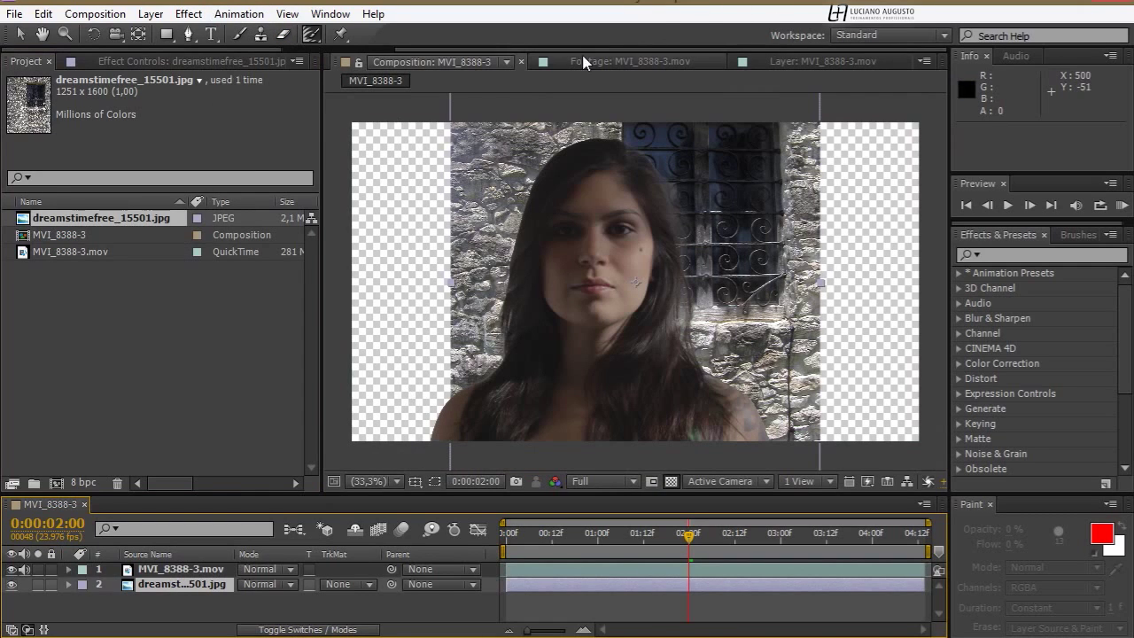
{"action": "left_click", "coordinate": [19, 35]}
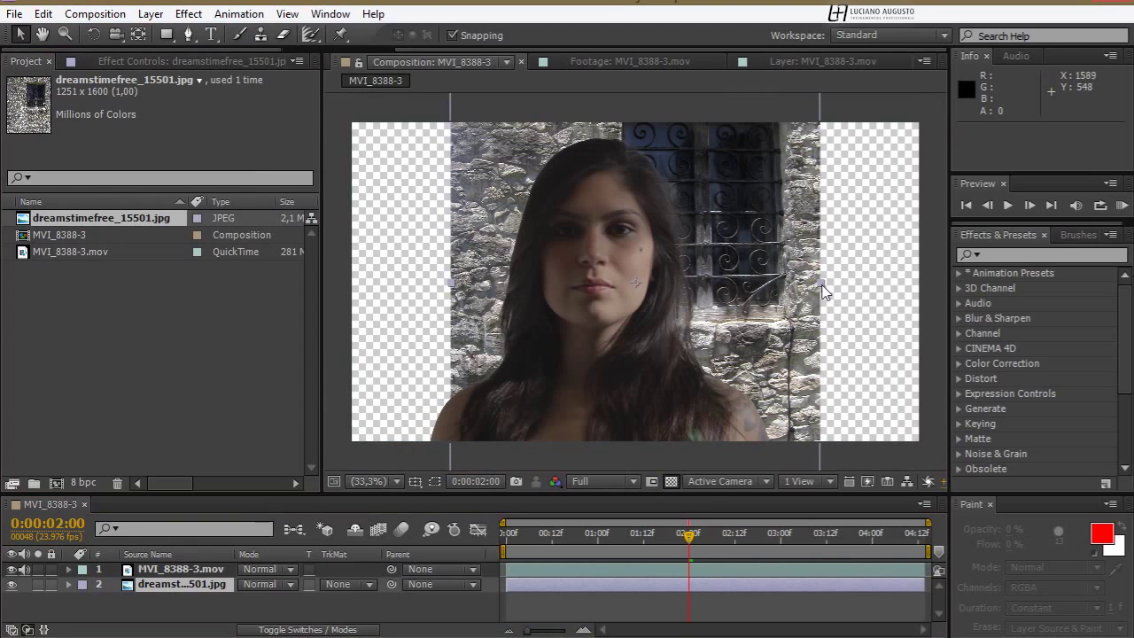
{"action": "left_click_drag", "start_coordinate": [824, 290], "coordinate": [930, 303]}
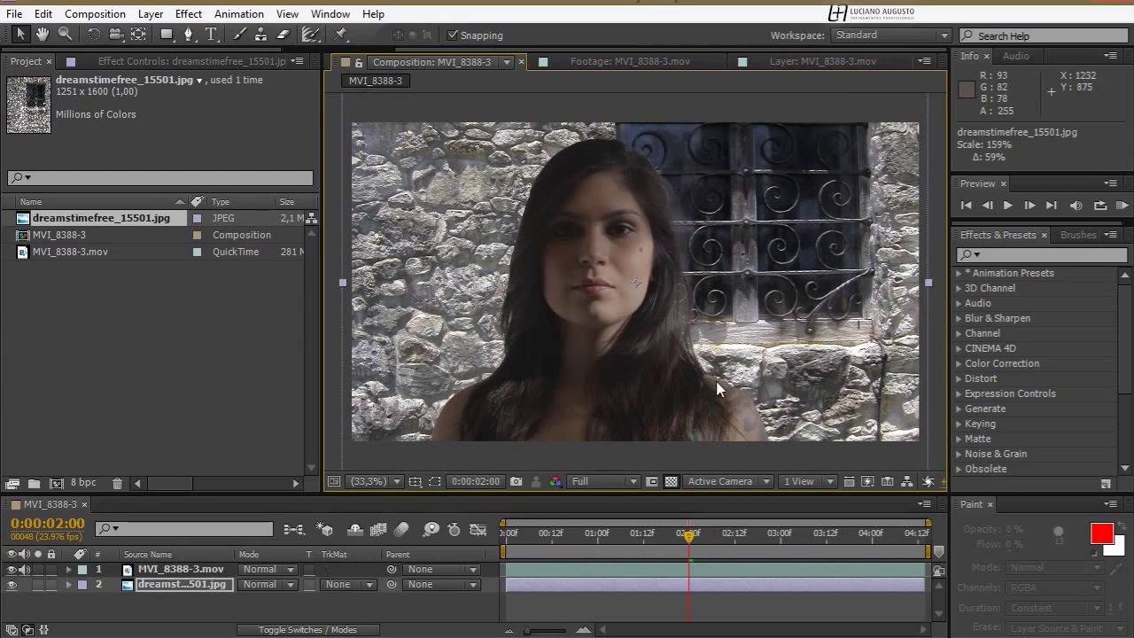
Step: Apply the Curves effect to MVI_8388-3.mov, shifting its RGB black point slightly inward and raising the highlights
{"action": "left_click", "coordinate": [998, 255]}
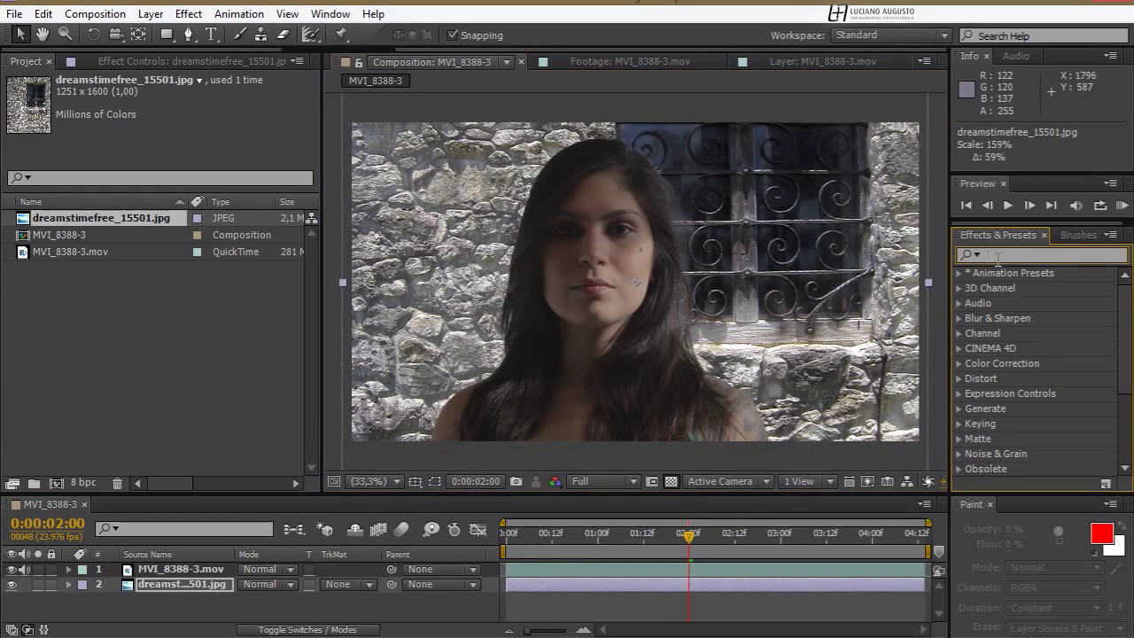
{"action": "type", "text": "curves"}
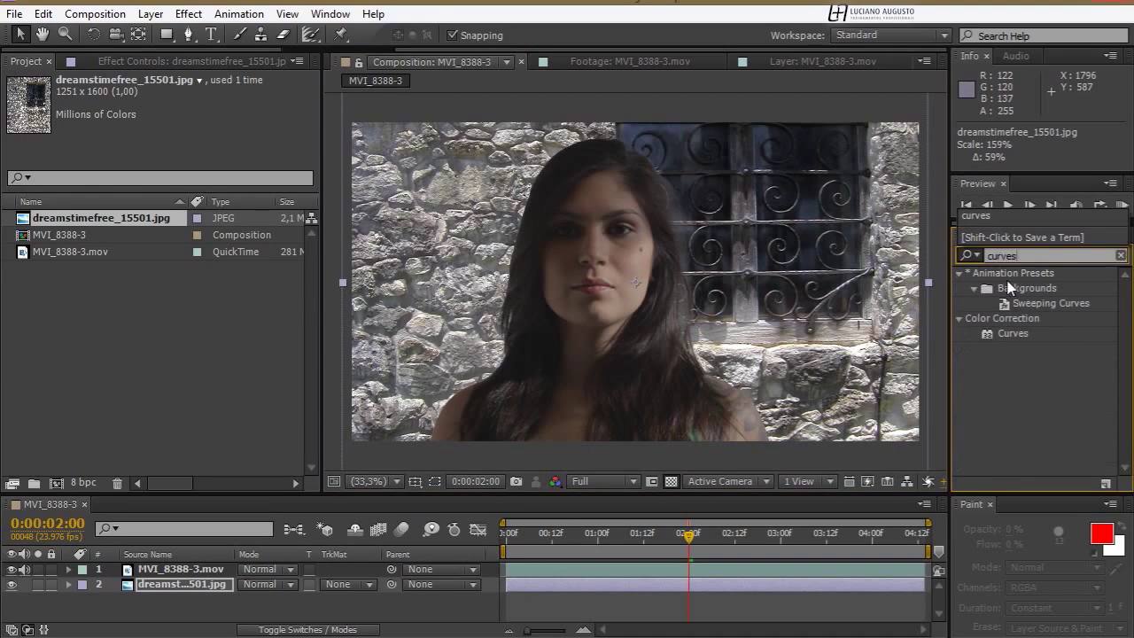
{"action": "left_click_drag", "start_coordinate": [991, 335], "coordinate": [225, 574]}
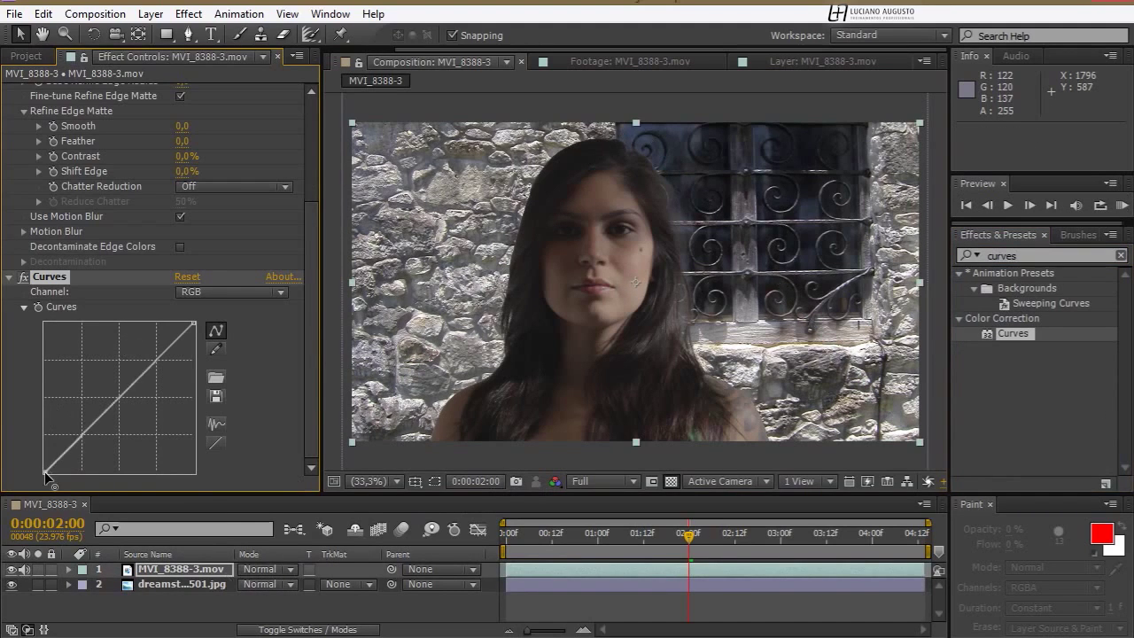
{"action": "left_click_drag", "start_coordinate": [44, 472], "coordinate": [48, 472]}
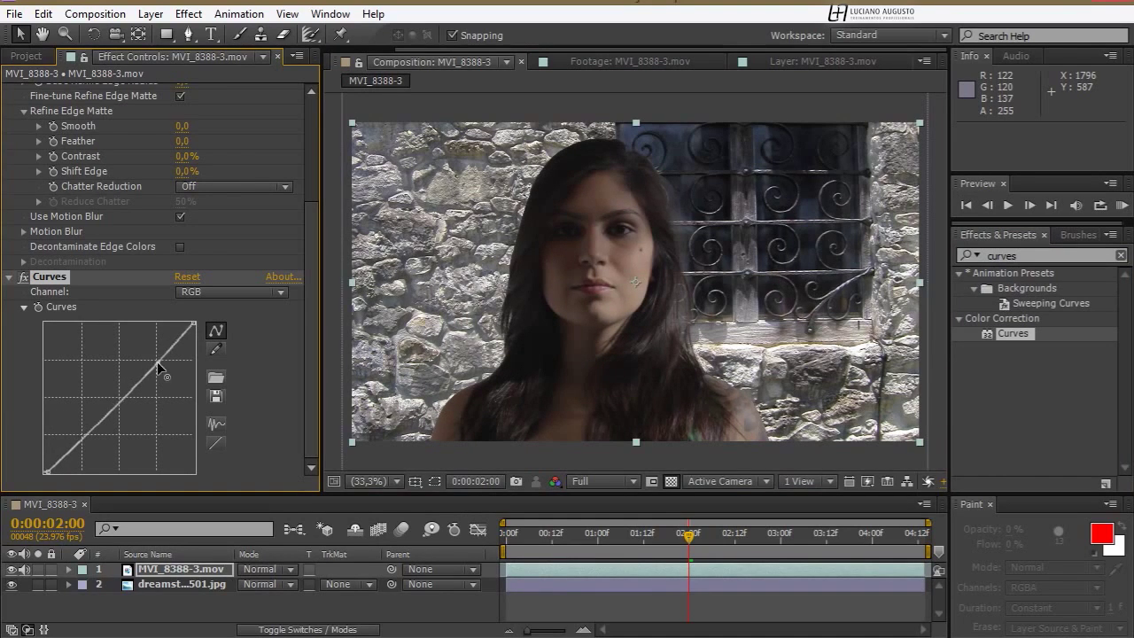
{"action": "left_click_drag", "start_coordinate": [157, 363], "coordinate": [152, 357]}
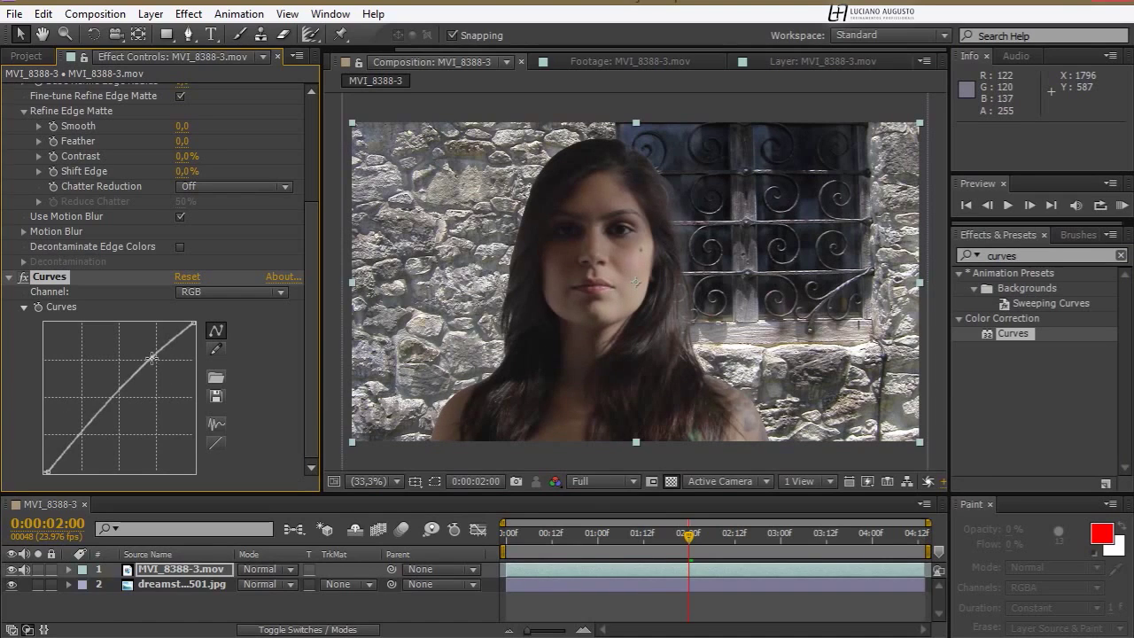
Step: Create an adjustment layer above the other layers and apply the Curves effect to it
{"action": "right_click", "coordinate": [118, 611]}
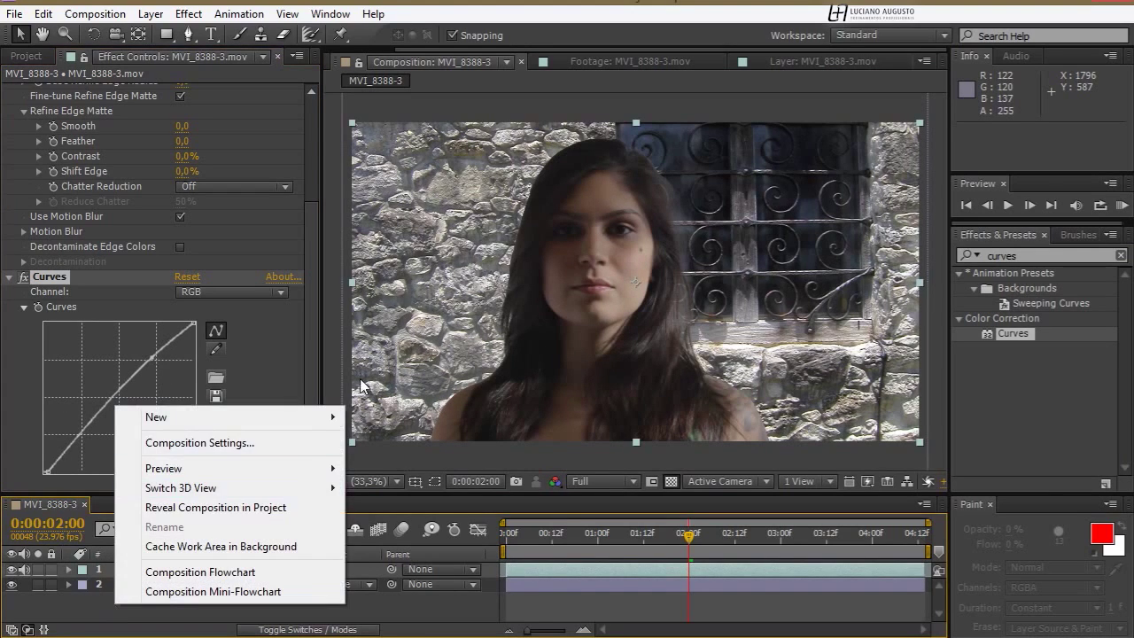
{"action": "mouse_move", "coordinate": [324, 414]}
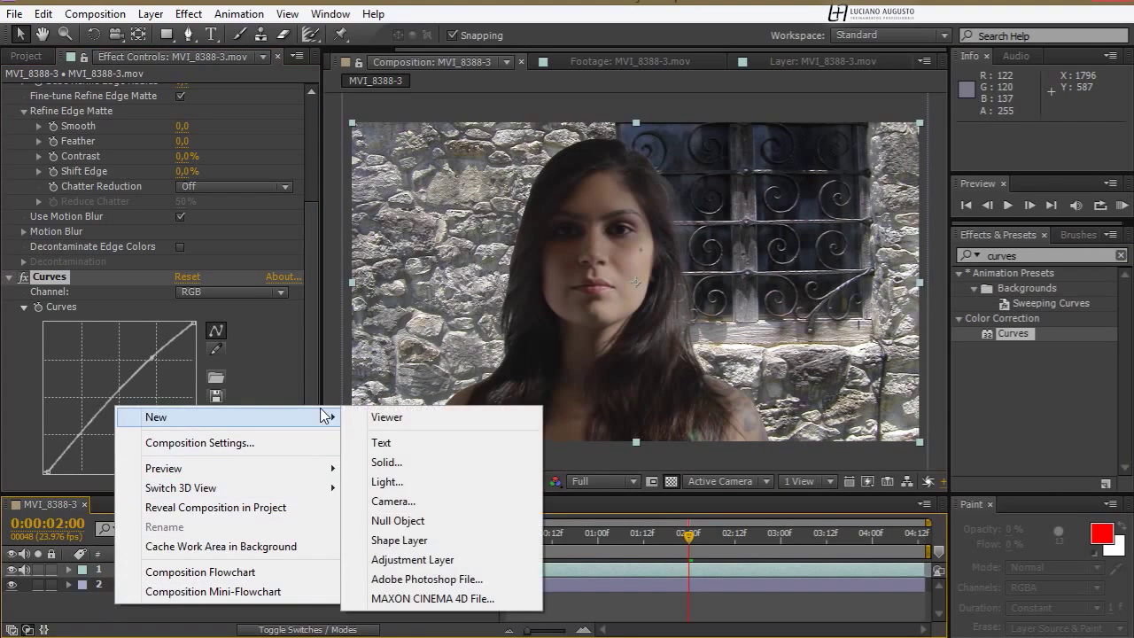
{"action": "left_click", "coordinate": [412, 559]}
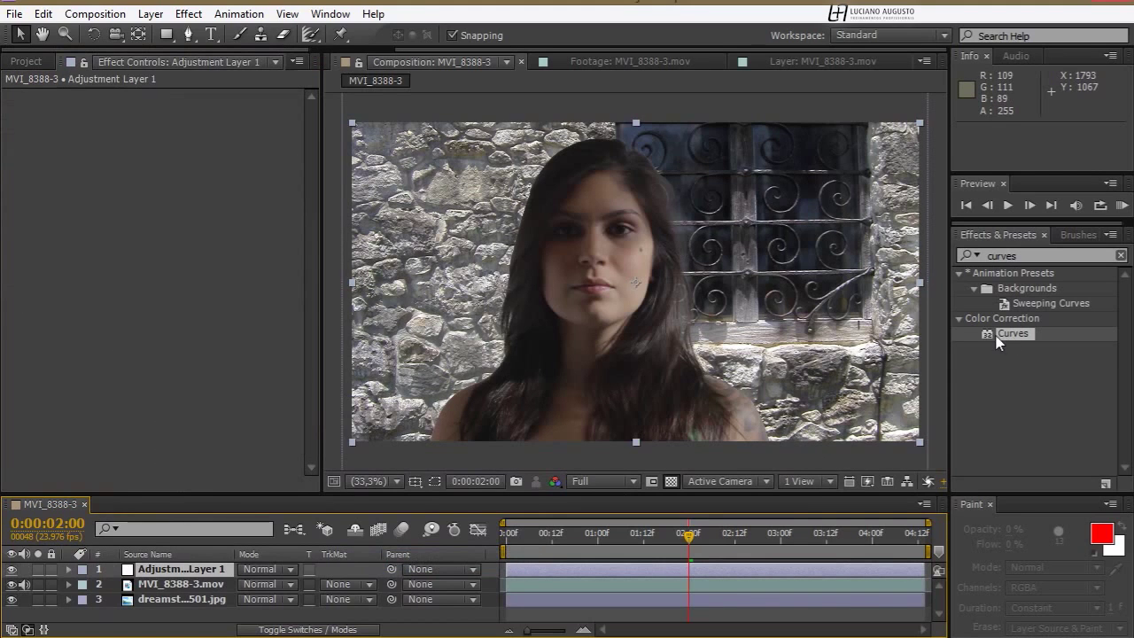
{"action": "left_click_drag", "start_coordinate": [996, 338], "coordinate": [174, 570]}
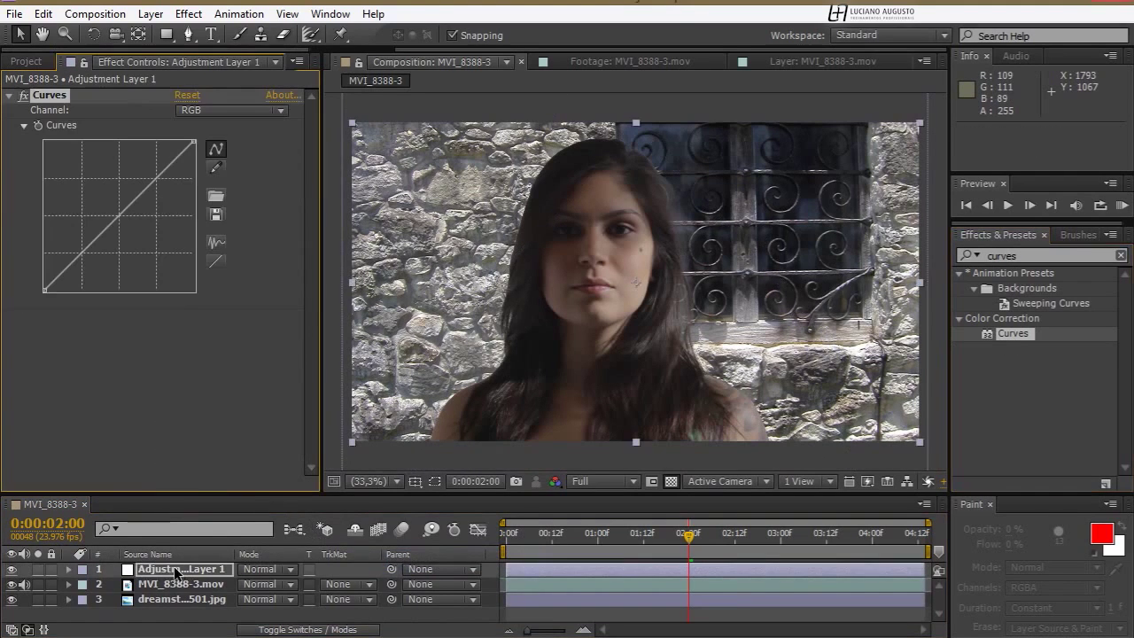
Step: Shape the adjustment layer's RGB curve into a gentle S, and slightly lower the midtones of its Blue channel
{"action": "left_click_drag", "start_coordinate": [63, 269], "coordinate": [64, 273]}
{"action": "left_click", "coordinate": [152, 185]}
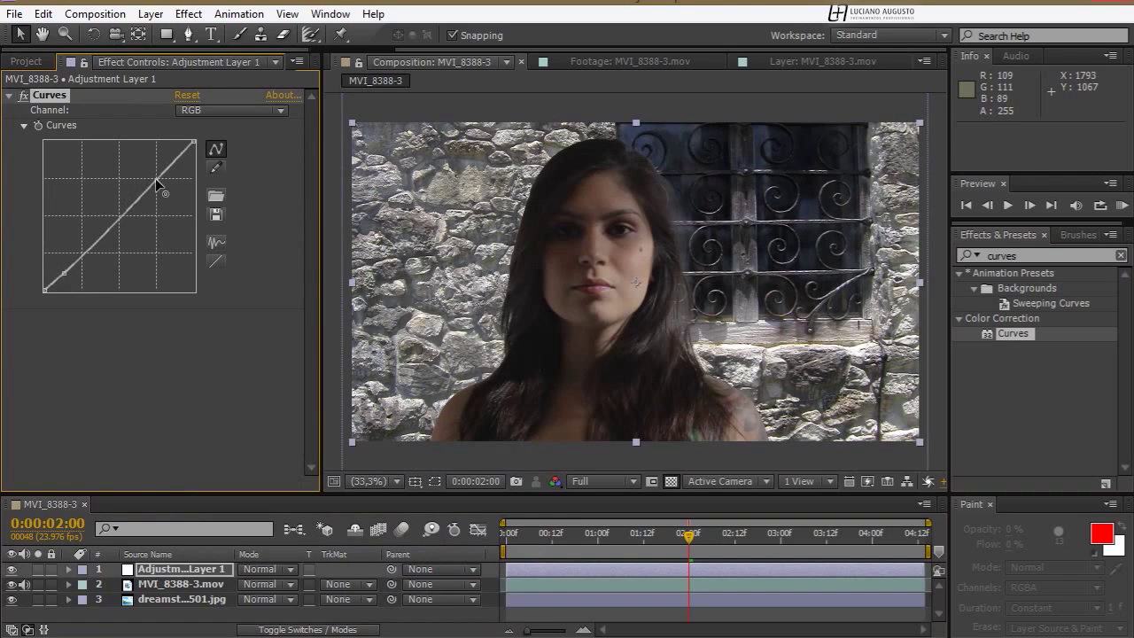
{"action": "left_click_drag", "start_coordinate": [155, 179], "coordinate": [156, 171]}
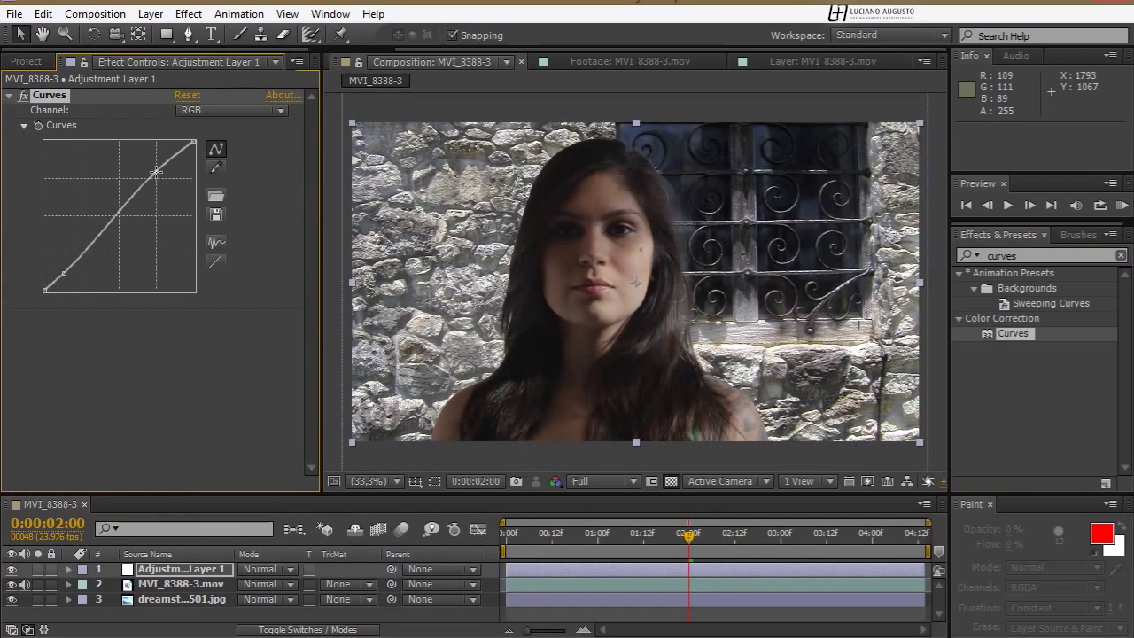
{"action": "left_click", "coordinate": [242, 110]}
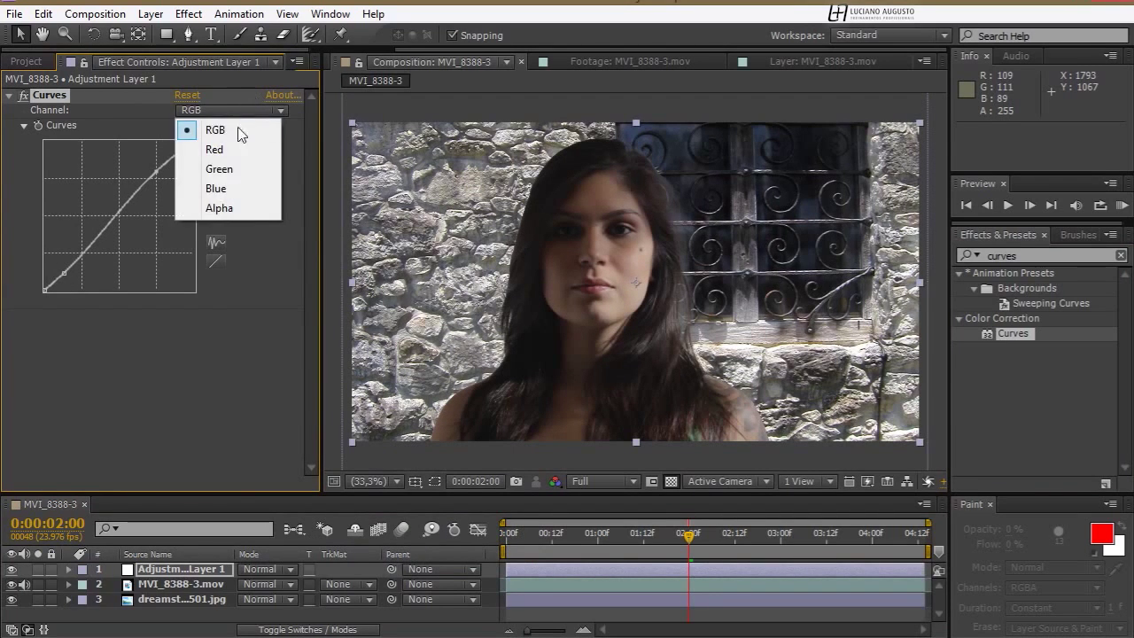
{"action": "left_click", "coordinate": [226, 189]}
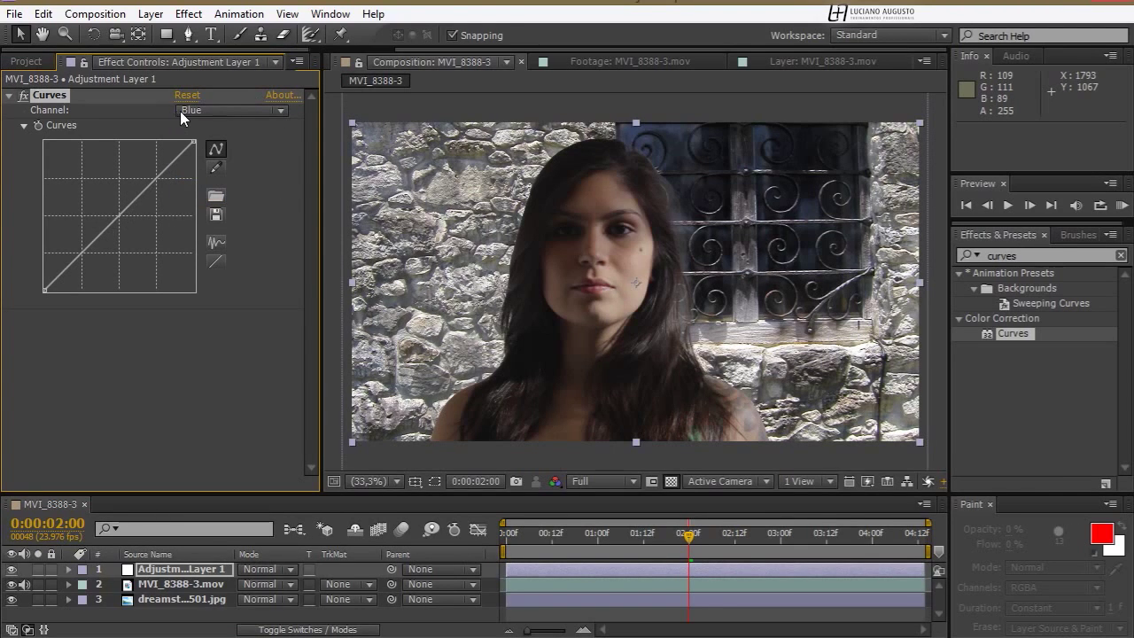
{"action": "left_click_drag", "start_coordinate": [120, 216], "coordinate": [121, 219]}
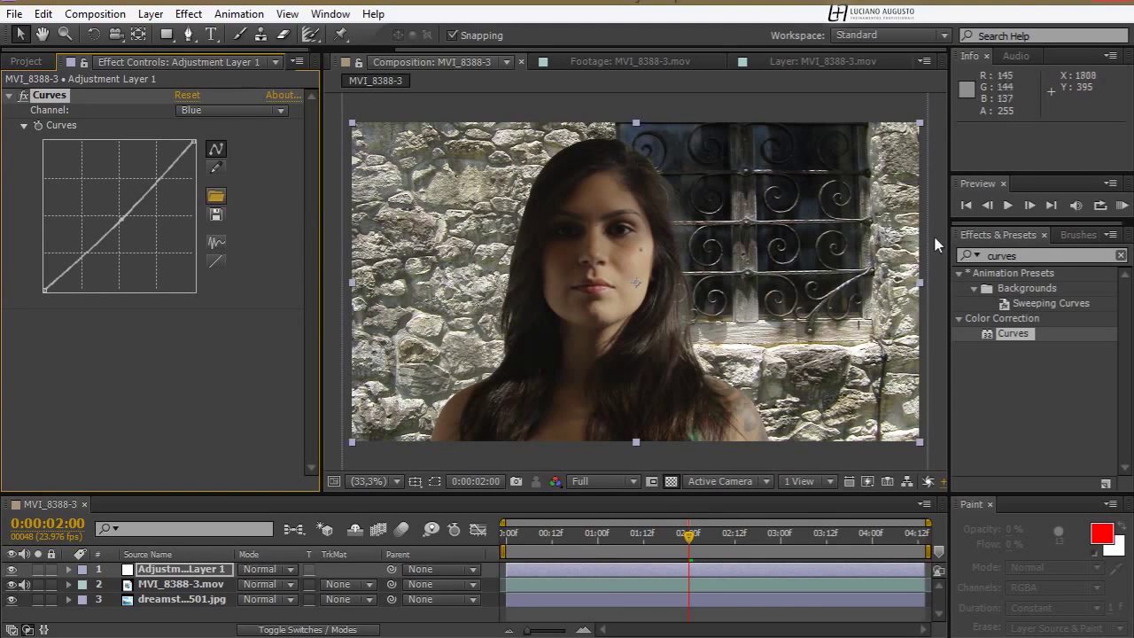
Step: Apply Drop Shadow to MVI_8388-3.mov with direction 275°, distance 45, softness 85 and opacity about 39%
{"action": "left_click_drag", "start_coordinate": [1024, 256], "coordinate": [952, 256]}
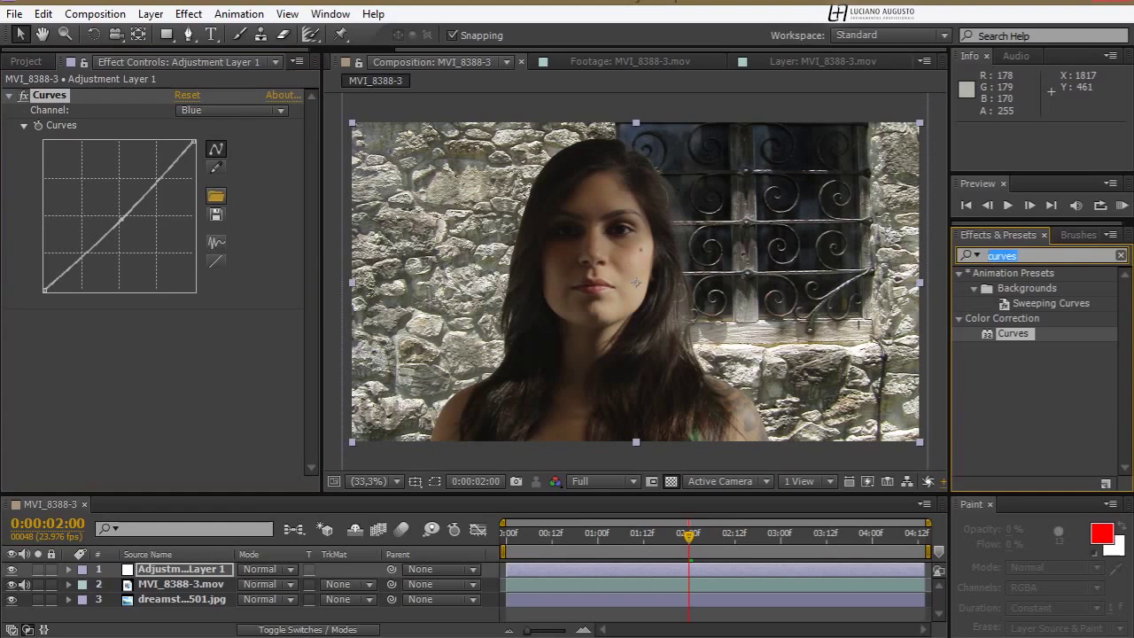
{"action": "type", "text": "drop"}
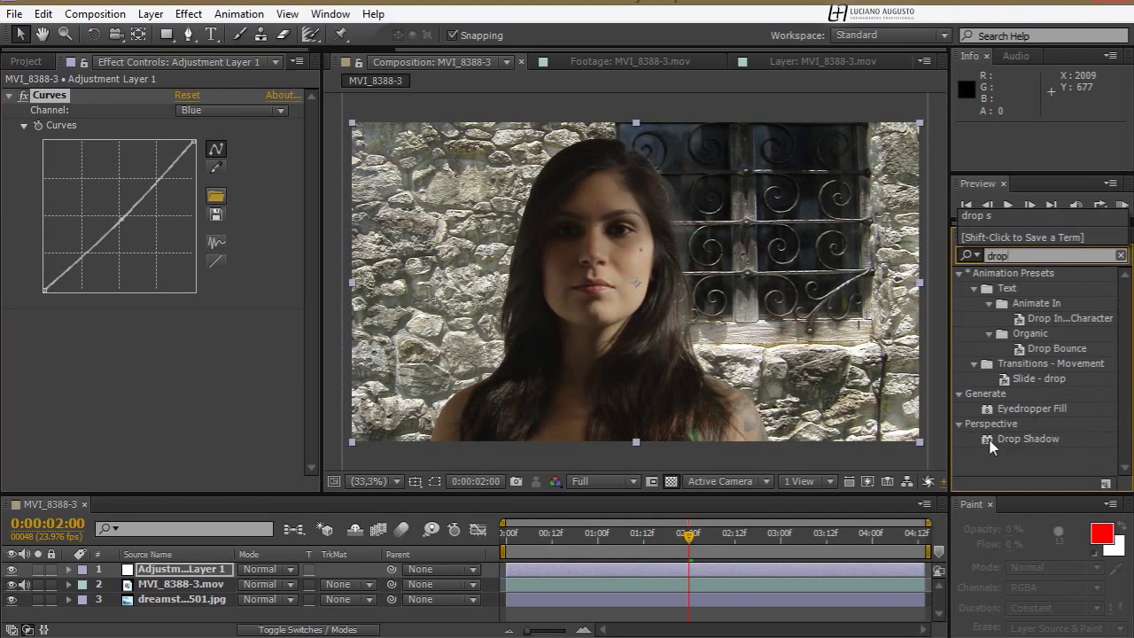
{"action": "left_click_drag", "start_coordinate": [990, 446], "coordinate": [168, 585]}
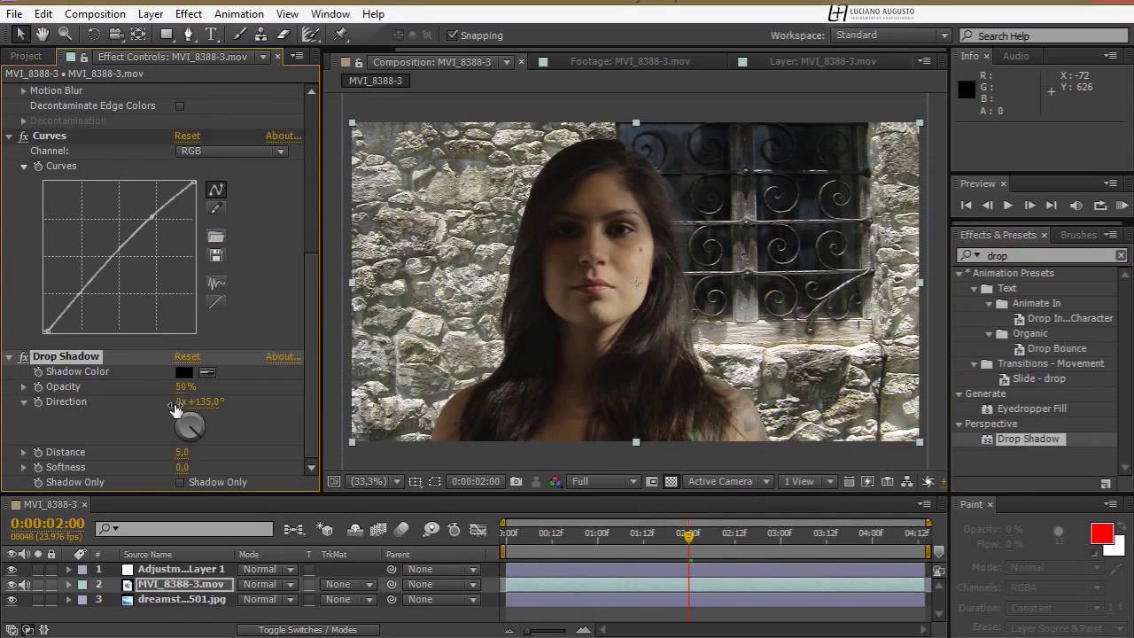
{"action": "left_click_drag", "start_coordinate": [189, 428], "coordinate": [200, 453]}
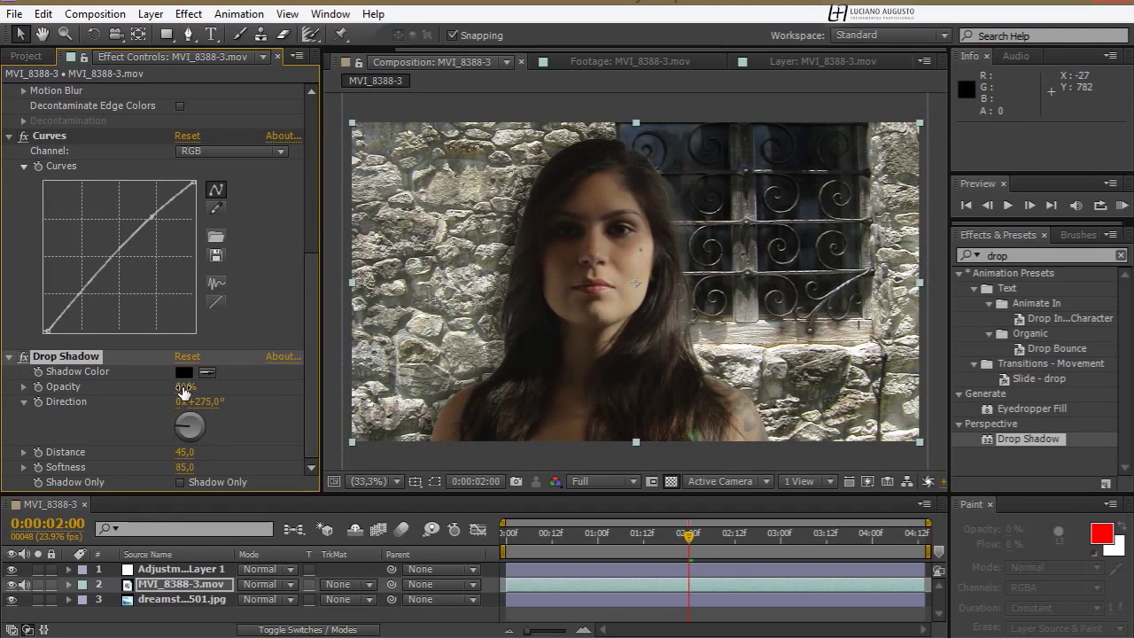
{"action": "left_click_drag", "start_coordinate": [168, 388], "coordinate": [156, 390]}
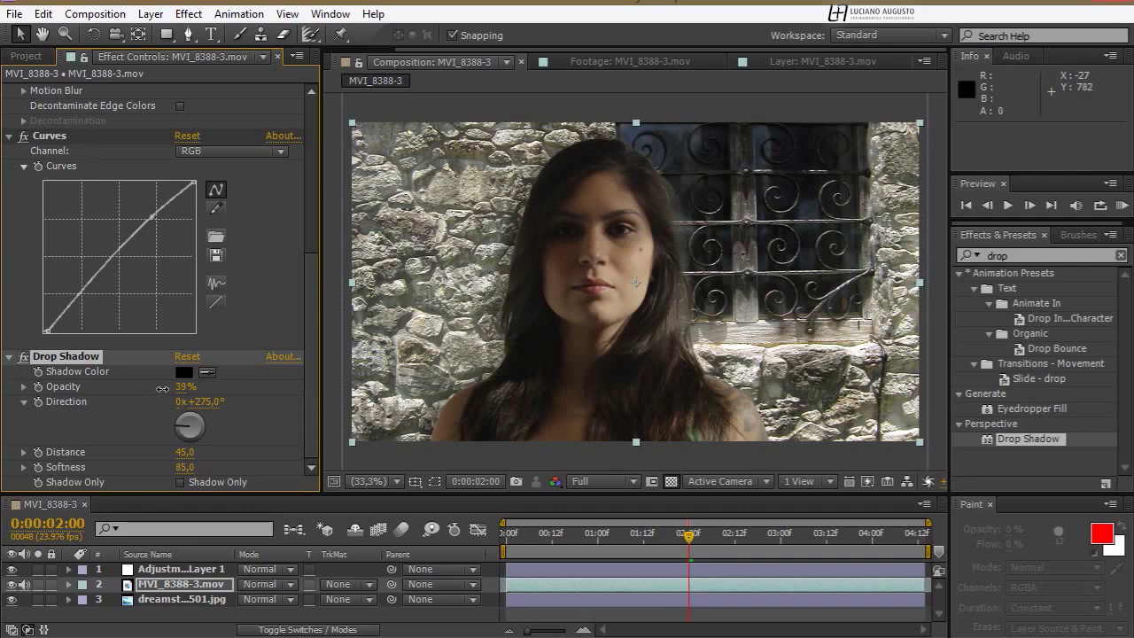
{"action": "left_click", "coordinate": [10, 357]}
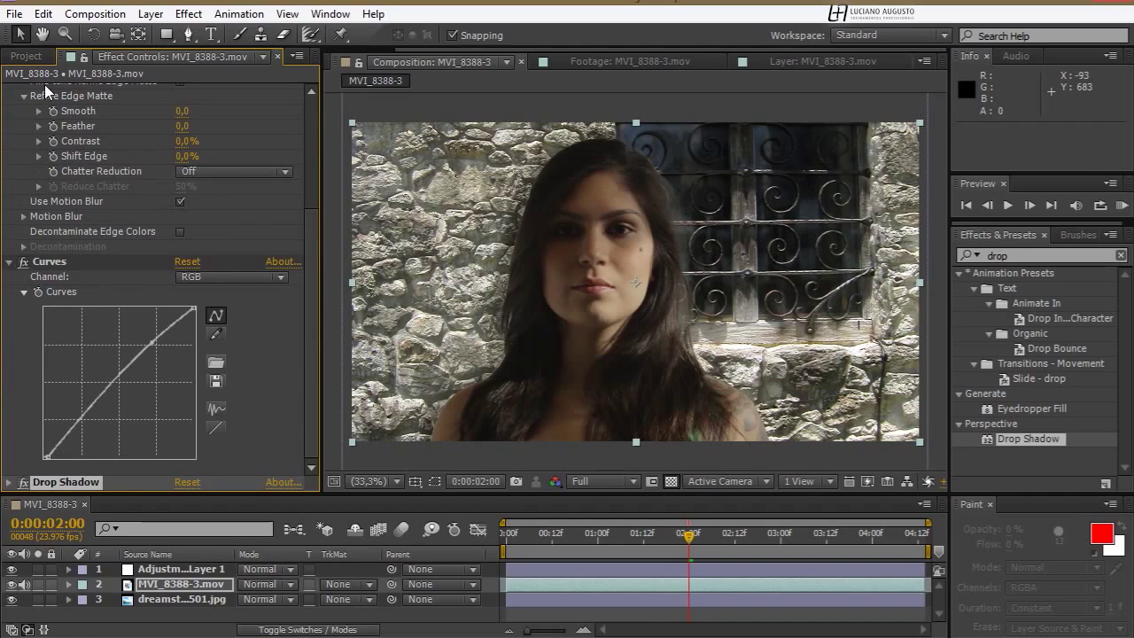
Step: Compare the woman's hair edges with Render Refine Edge turned off and back on in Roto Brush & Refine Edge
{"action": "left_click", "coordinate": [12, 264]}
{"action": "left_click", "coordinate": [8, 264]}
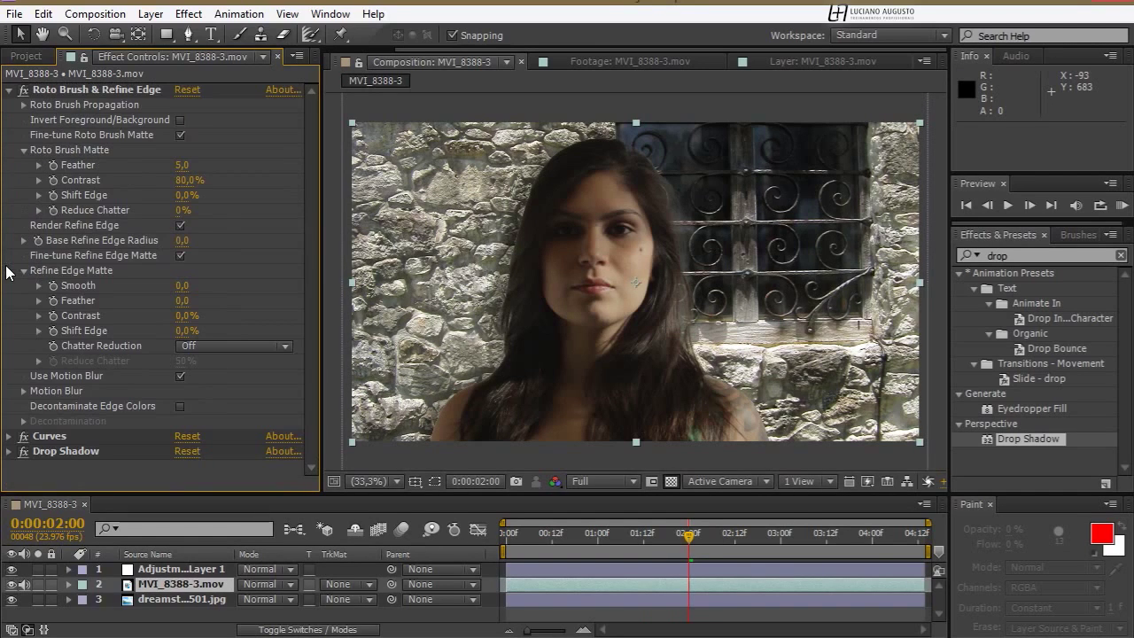
{"action": "left_click", "coordinate": [128, 88]}
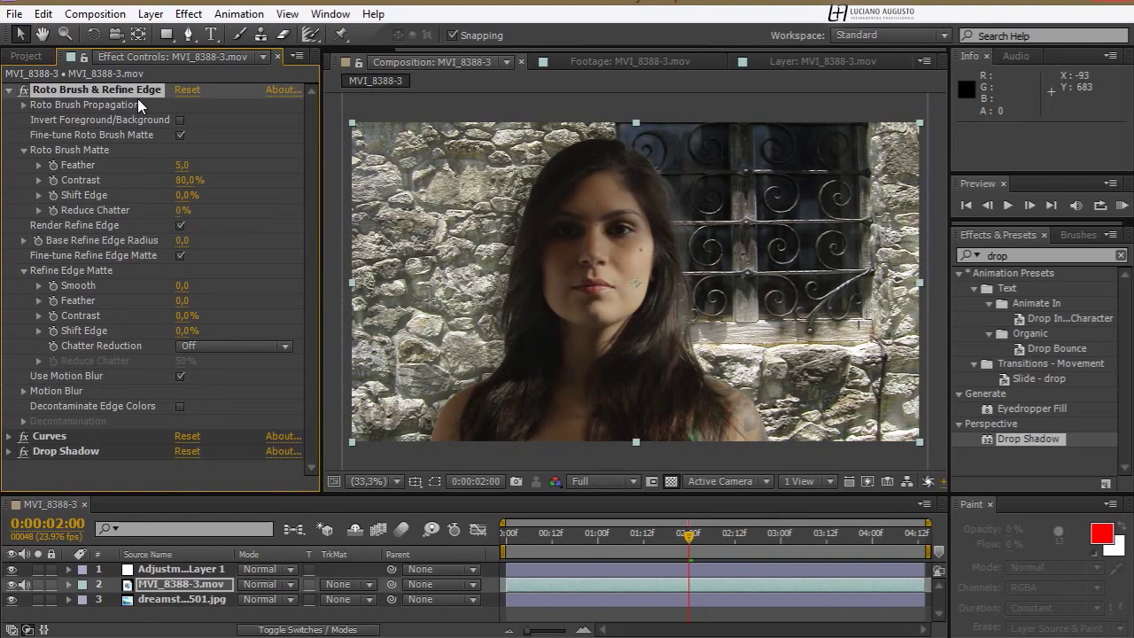
{"action": "left_click", "coordinate": [180, 225]}
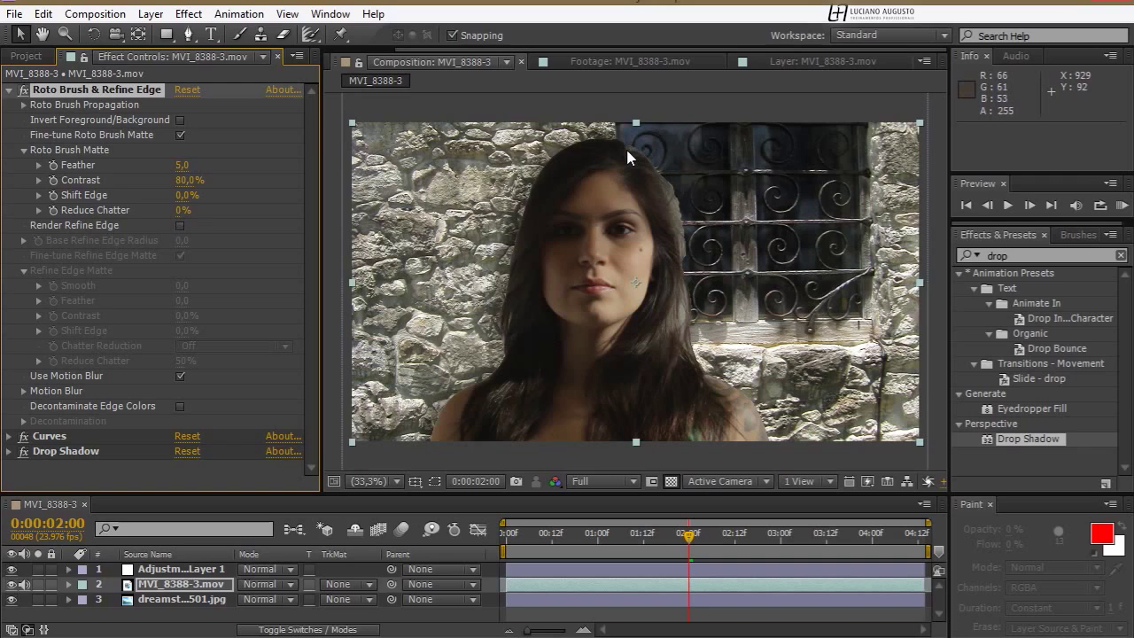
{"action": "left_click", "coordinate": [180, 225]}
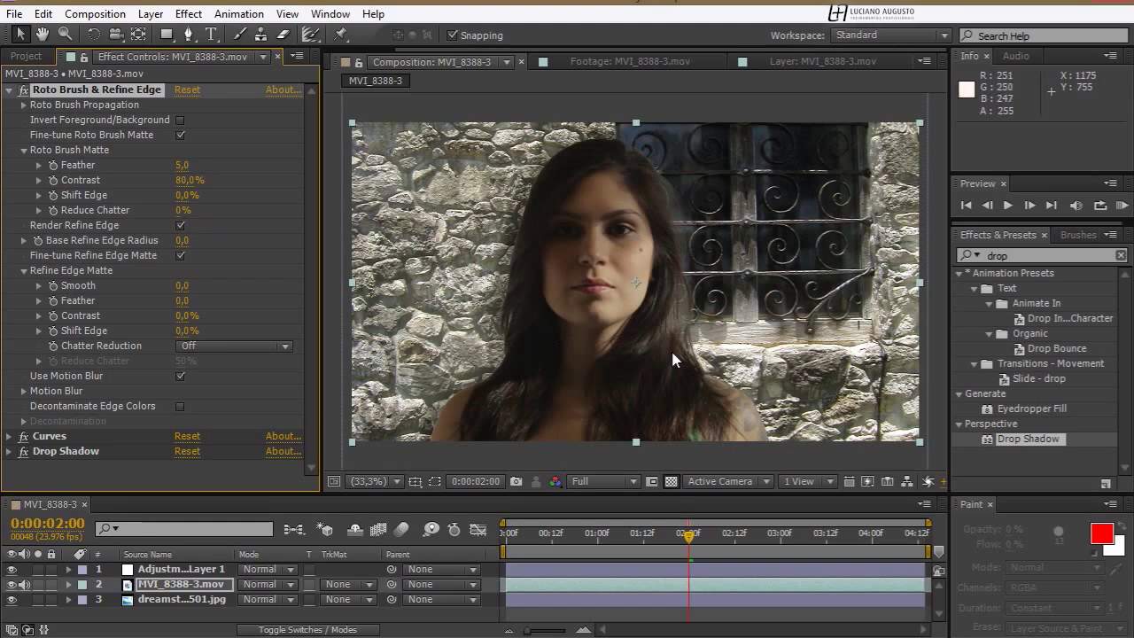
Step: Brighten the MVI_8388-3.mov layer's RGB curve by pulling its white point slightly inward and raising the upper midtone point
{"action": "left_click", "coordinate": [11, 91]}
{"action": "left_click", "coordinate": [9, 106]}
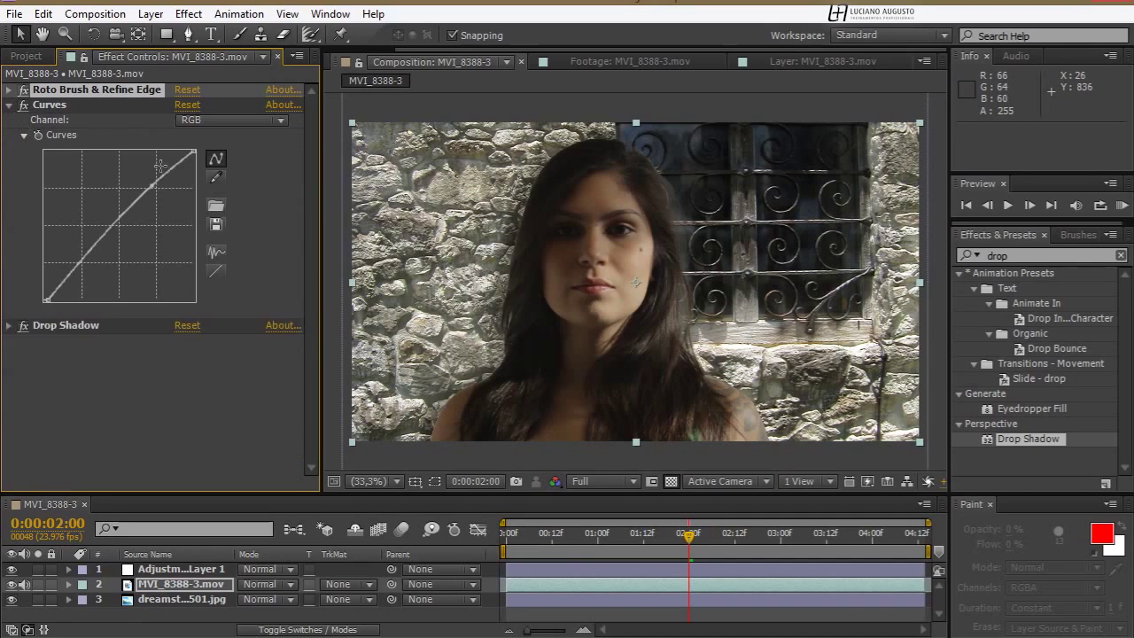
{"action": "left_click_drag", "start_coordinate": [196, 153], "coordinate": [186, 150]}
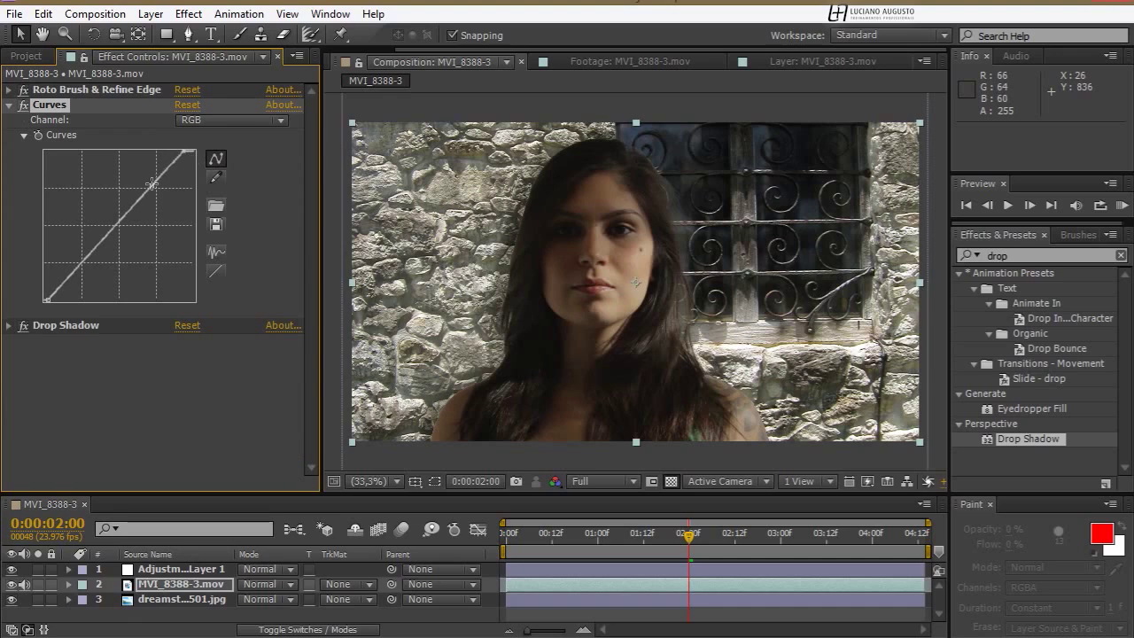
{"action": "left_click_drag", "start_coordinate": [151, 184], "coordinate": [145, 183]}
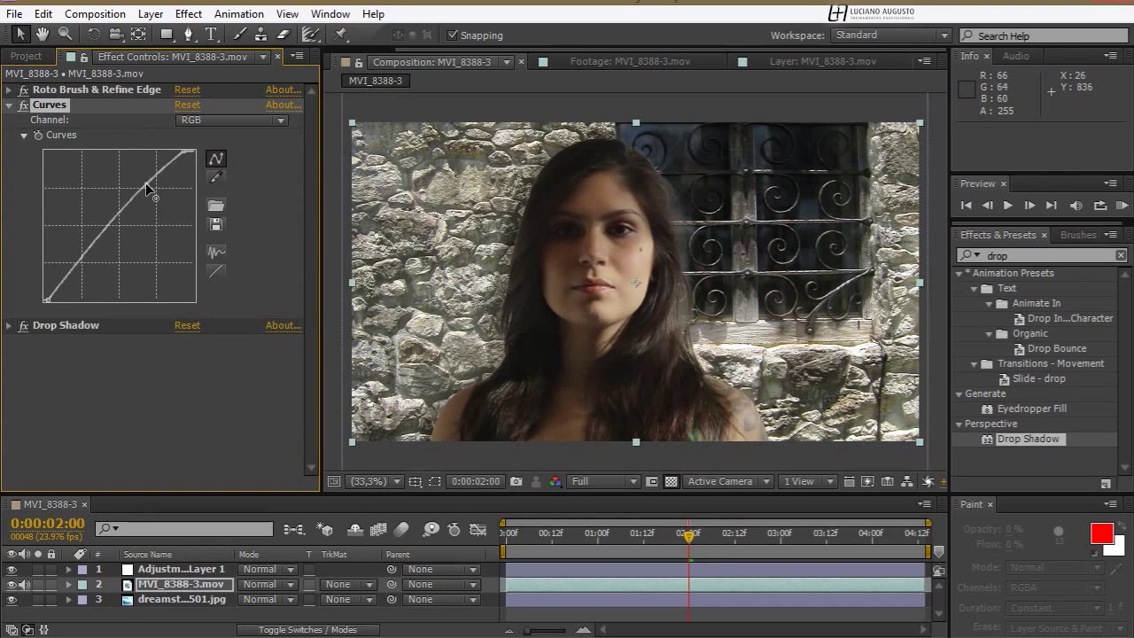
{"action": "left_click", "coordinate": [9, 104]}
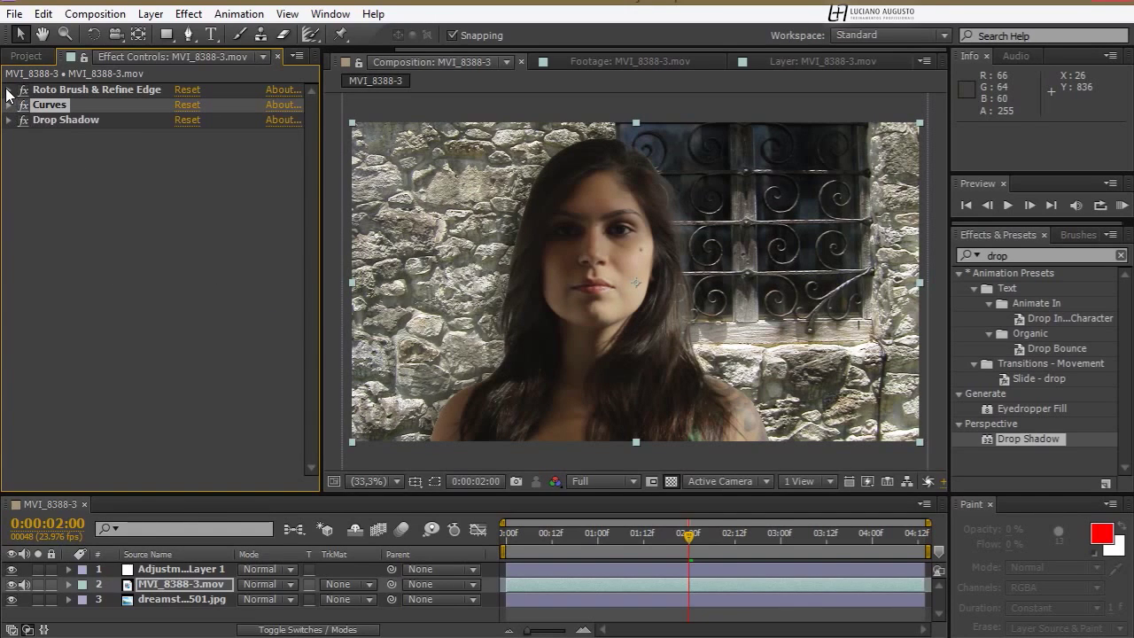
Step: Set the Refine Edge Matte contrast of MVI_8388-3.mov to 25%
{"action": "left_click", "coordinate": [9, 90]}
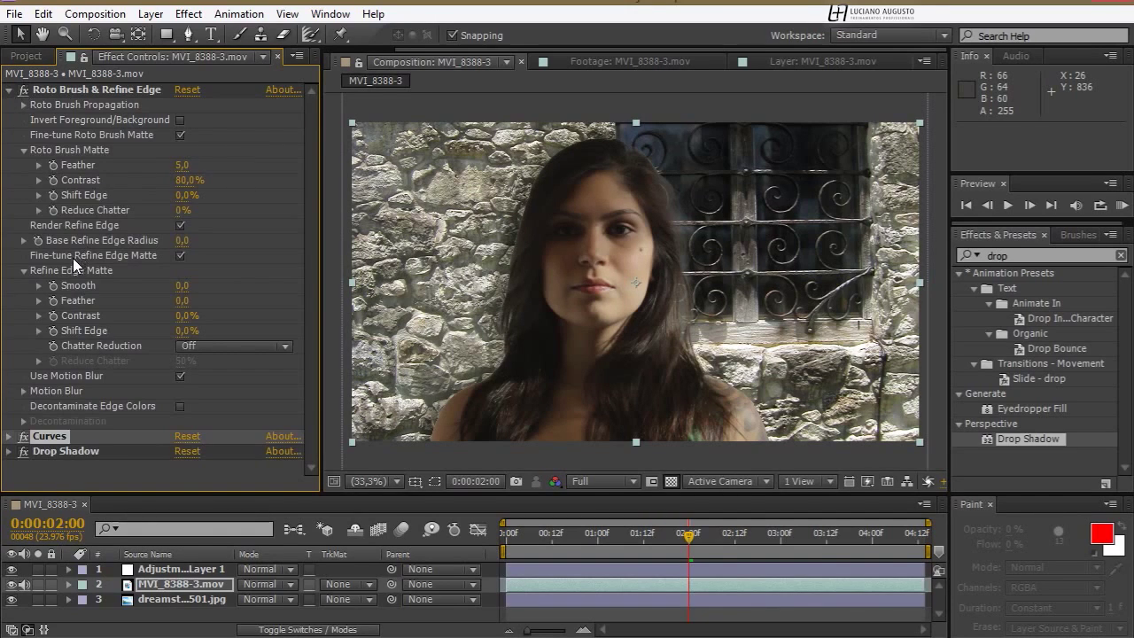
{"action": "left_click", "coordinate": [62, 266]}
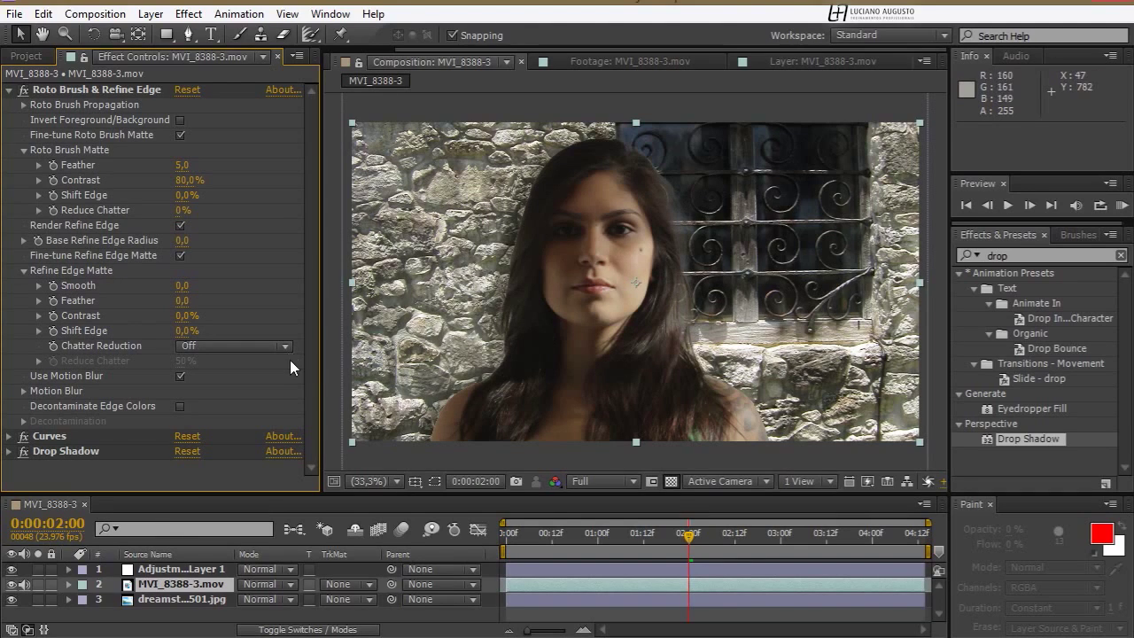
{"action": "left_click", "coordinate": [186, 315]}
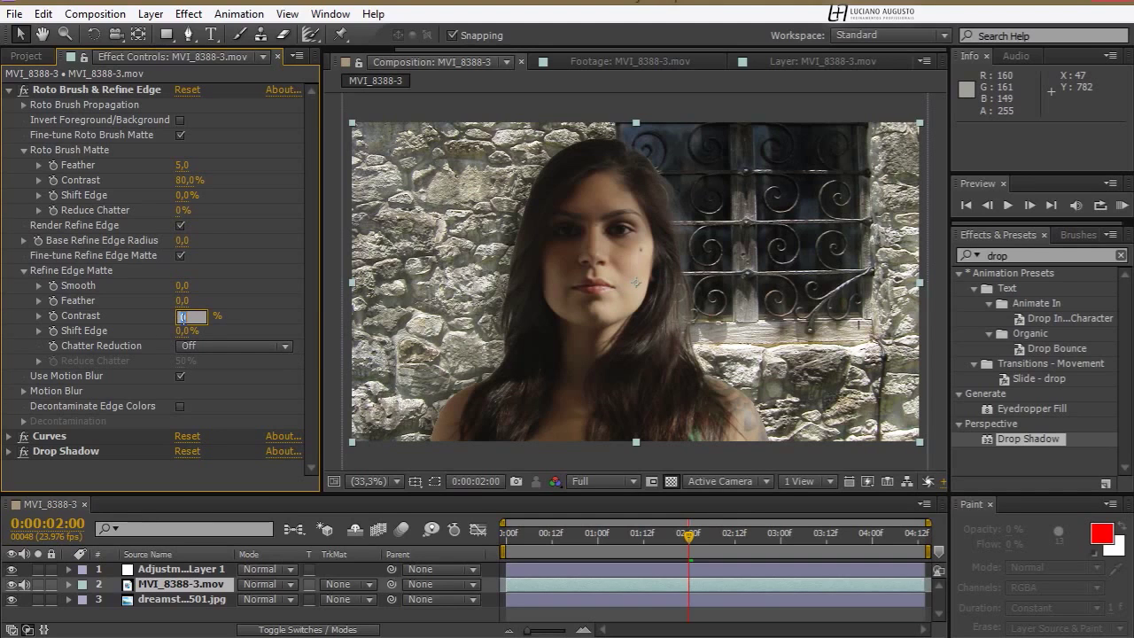
{"action": "type", "text": "25"}
{"action": "key", "text": "Return"}
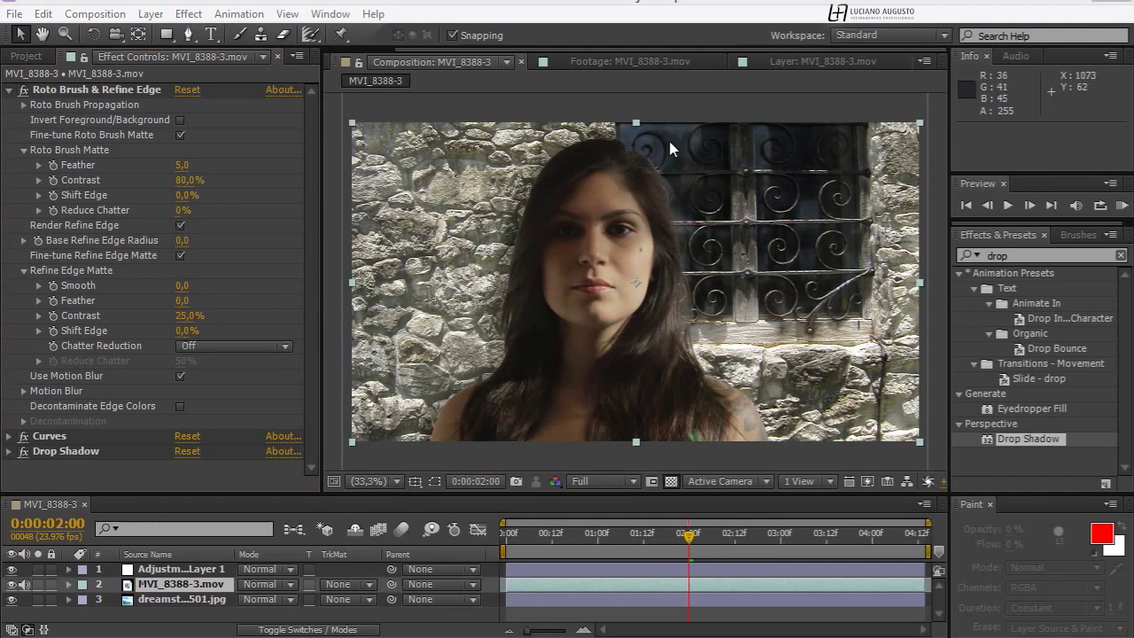
Step: Set the Refine Edge Matte's Chatter Reduction to More Detailed and Reduce Chatter to 70%
{"action": "left_click", "coordinate": [198, 347]}
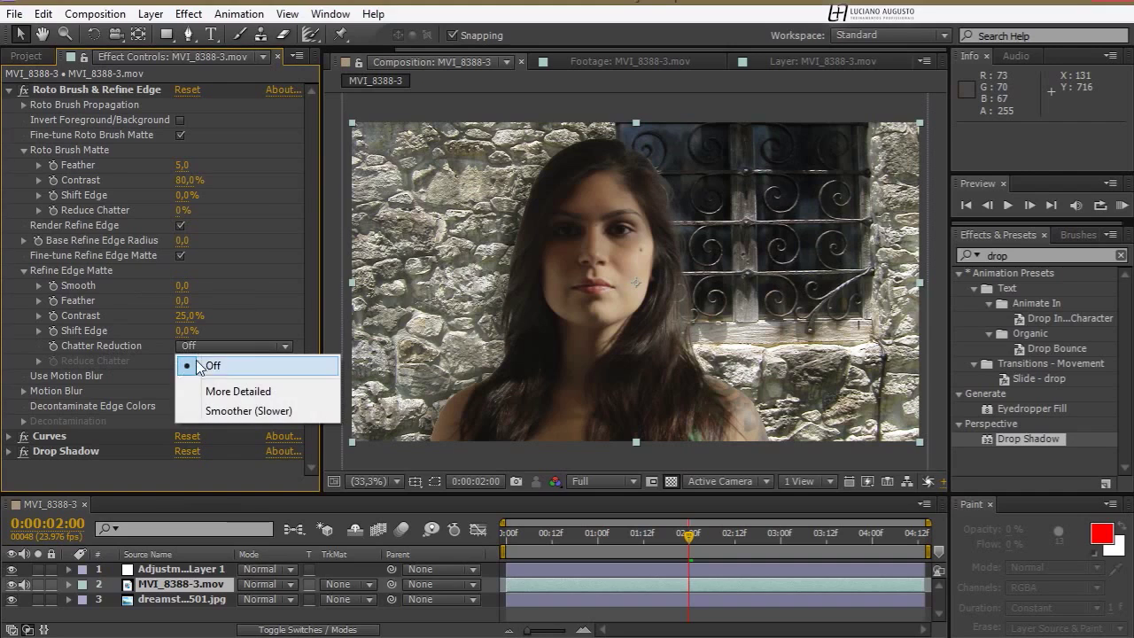
{"action": "left_click", "coordinate": [238, 392]}
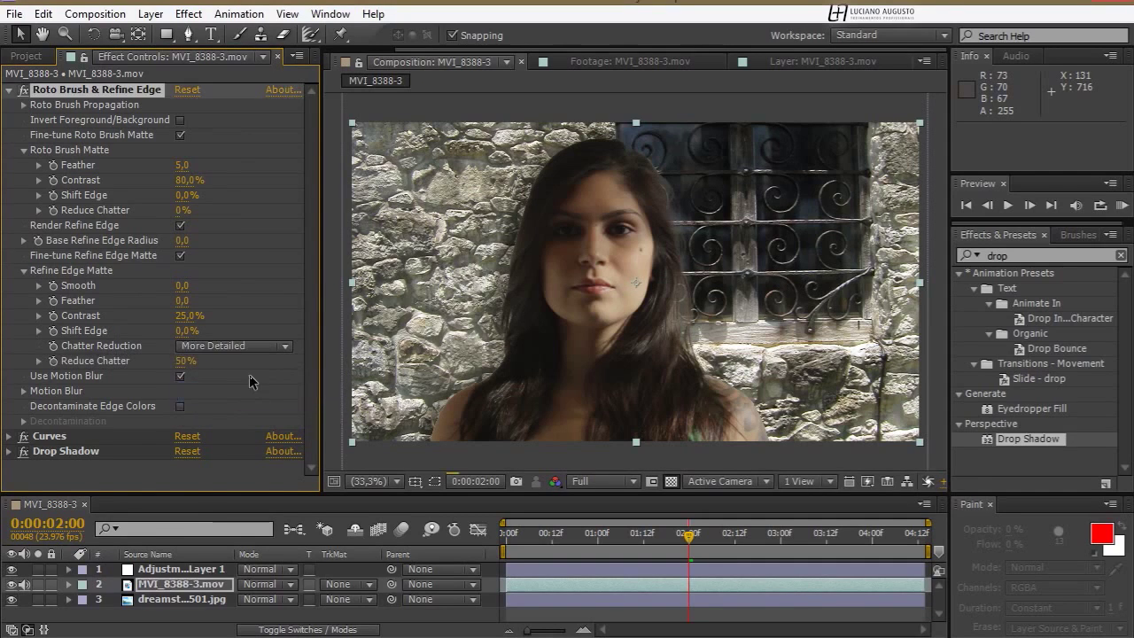
{"action": "left_click", "coordinate": [184, 363]}
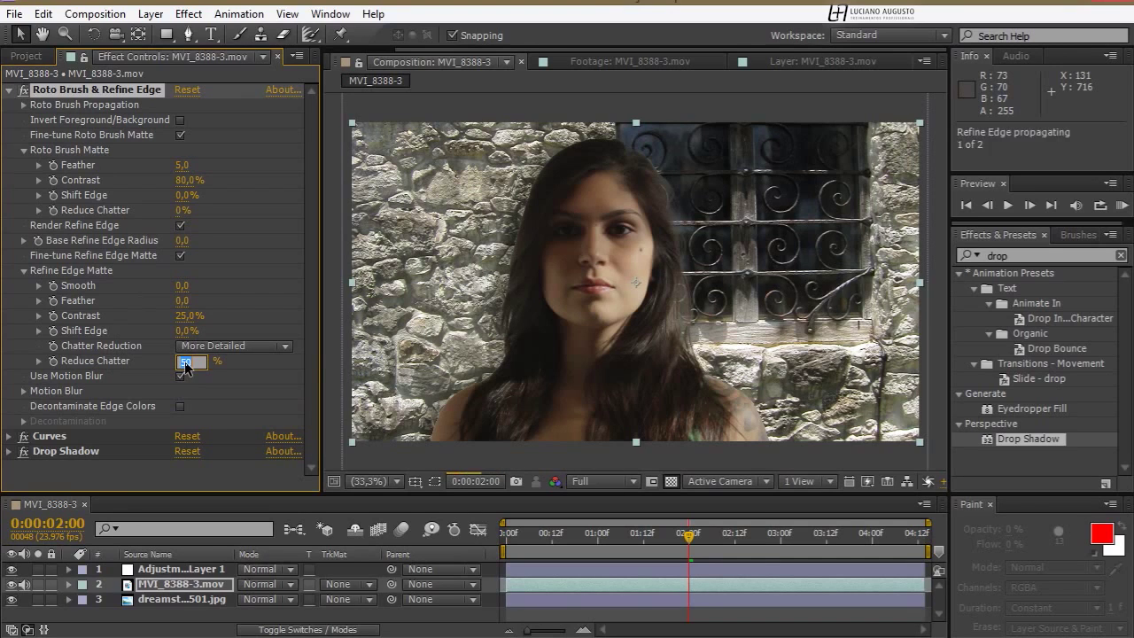
{"action": "type", "text": "70"}
{"action": "key", "text": "Return"}
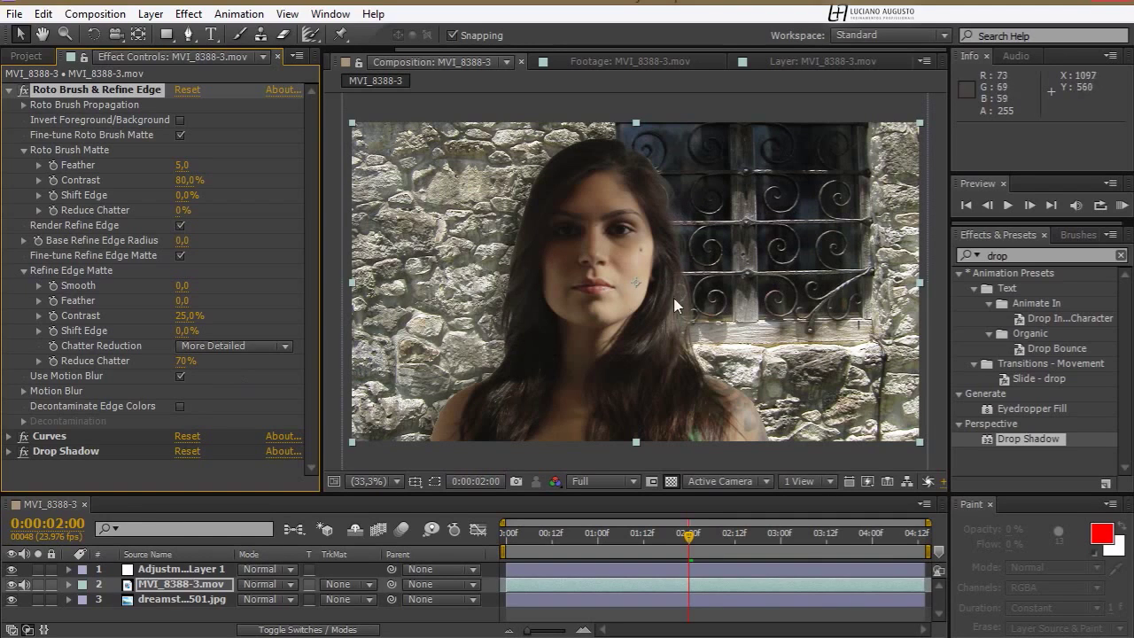
Step: Enable Decontaminate Edge Colors with Extend Where Smoothed on and the Increase Decontamination value set to 2.7
{"action": "left_click", "coordinate": [176, 407]}
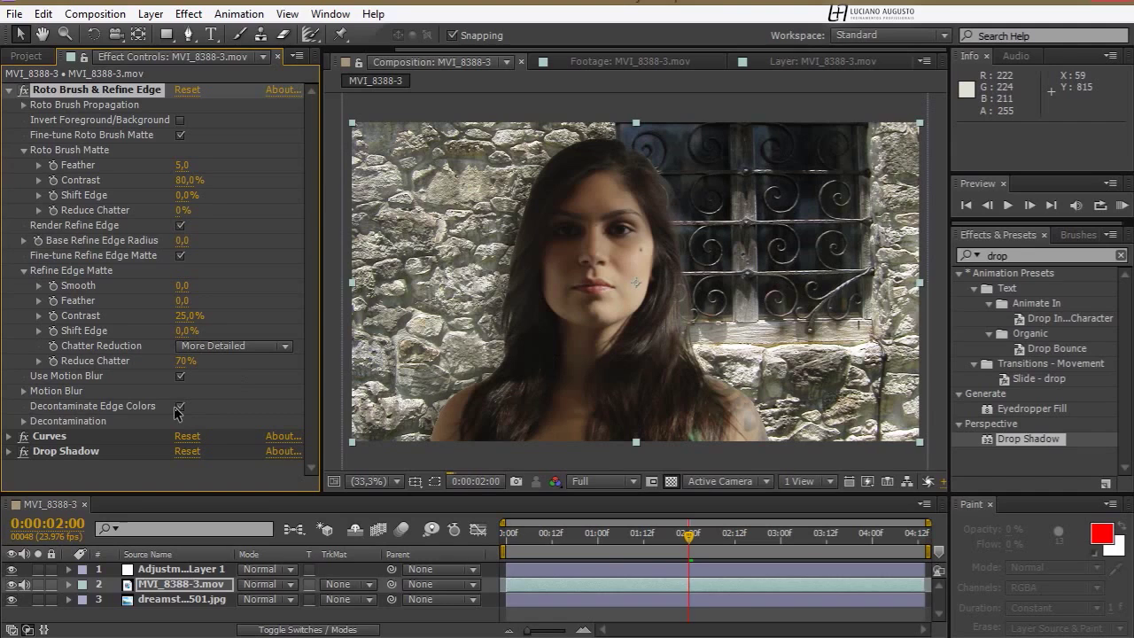
{"action": "left_click", "coordinate": [22, 423]}
{"action": "scroll", "coordinate": [84, 447], "scroll_direction": "down", "scroll_amount": 1}
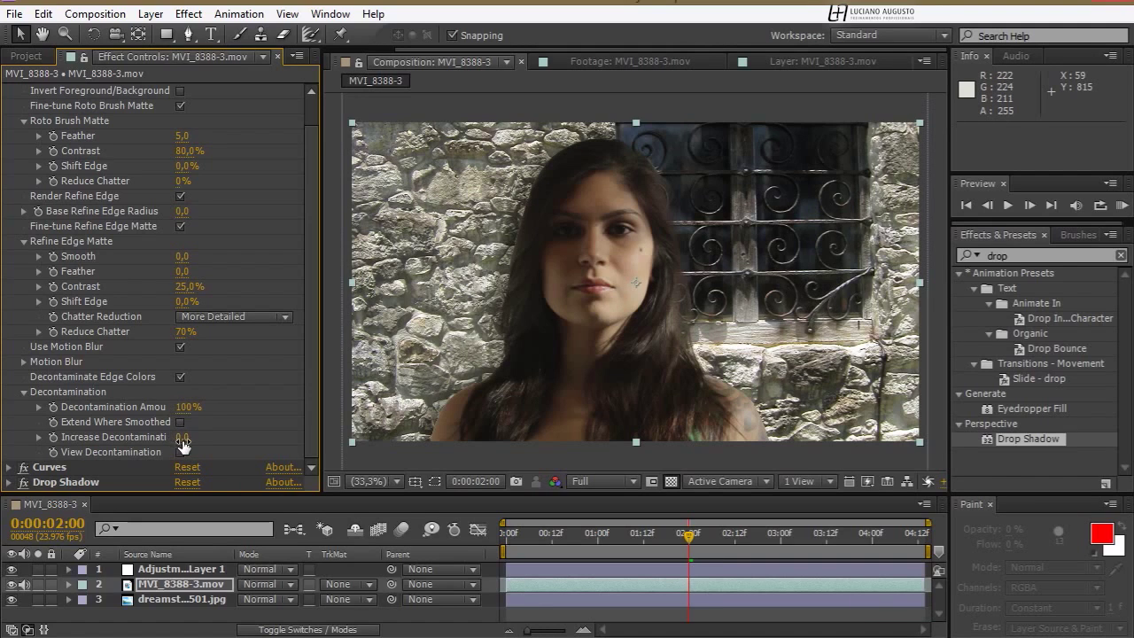
{"action": "left_click_drag", "start_coordinate": [186, 438], "coordinate": [206, 438]}
Step: Inspect the decontamination map around the woman's outline, restore the normal view and collapse the Decontamination settings
{"action": "left_click", "coordinate": [180, 453]}
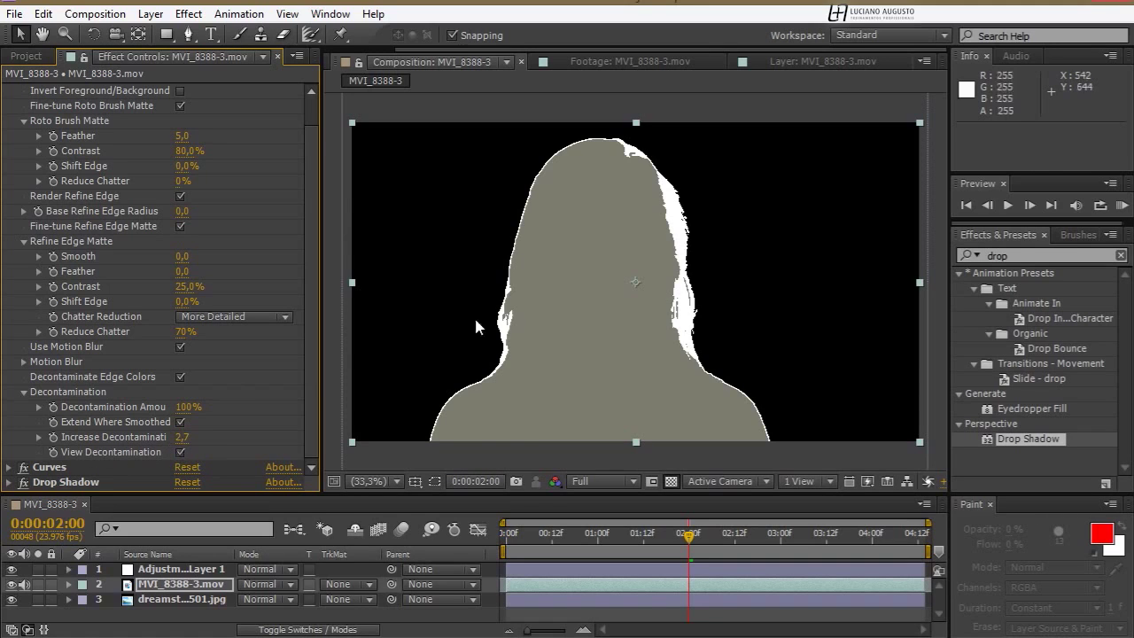
{"action": "left_click", "coordinate": [181, 452]}
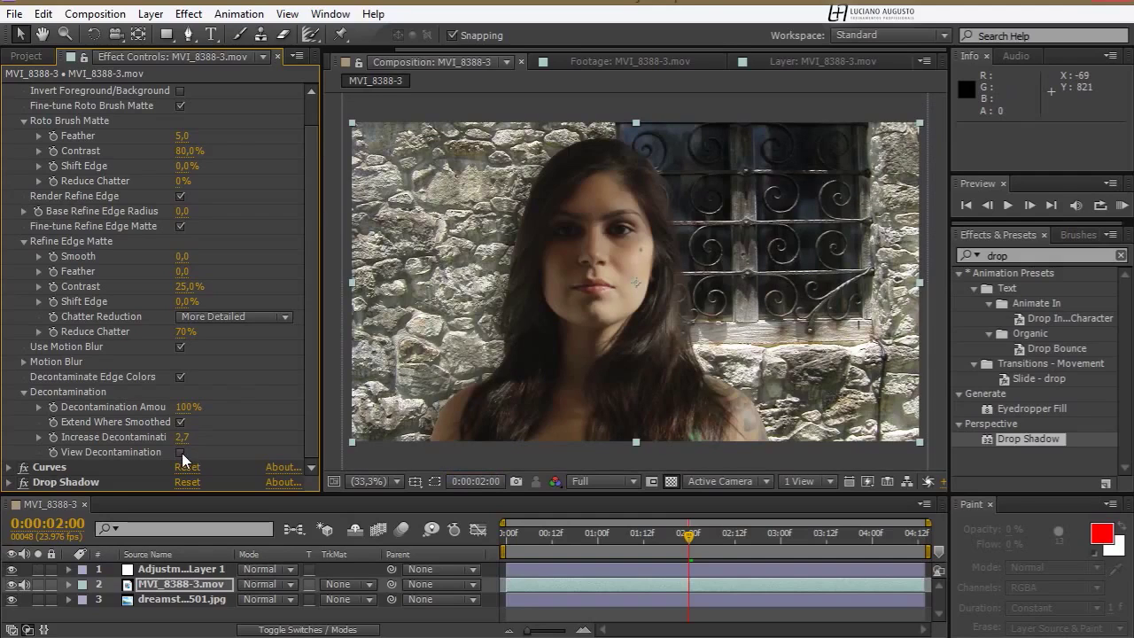
{"action": "left_click", "coordinate": [24, 392]}
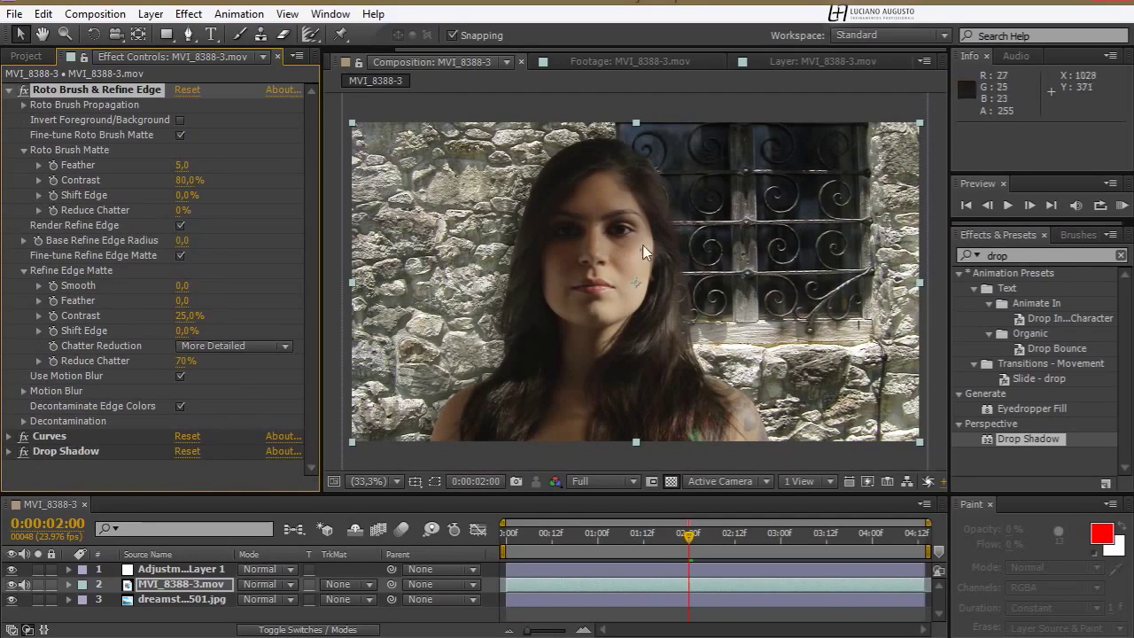